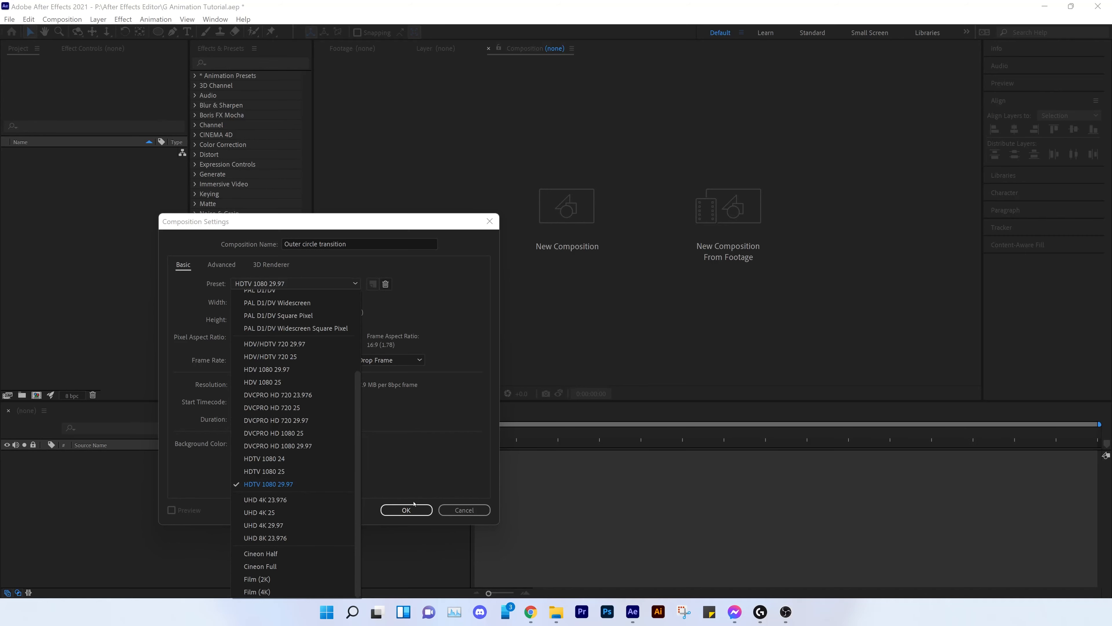
- Create the composition "Outer circle transition" with the HDTV 1080 29.97 preset, a 10-second duration and a black background
{"action": "left_click", "coordinate": [272, 485]}
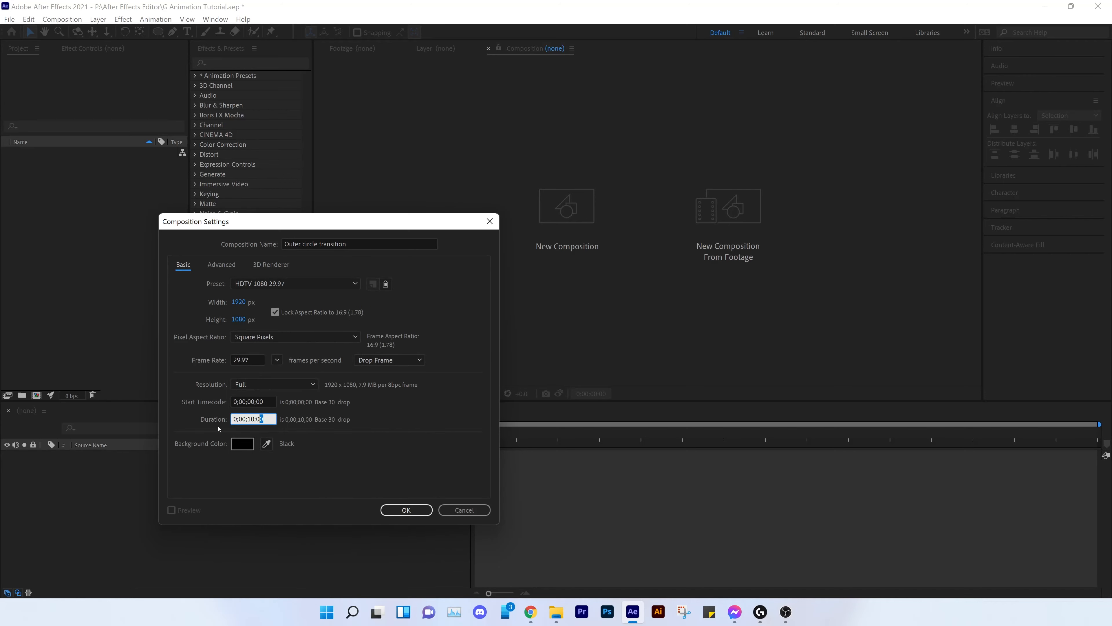
{"action": "left_click_drag", "start_coordinate": [254, 419], "coordinate": [250, 419]}
{"action": "left_click", "coordinate": [242, 443]}
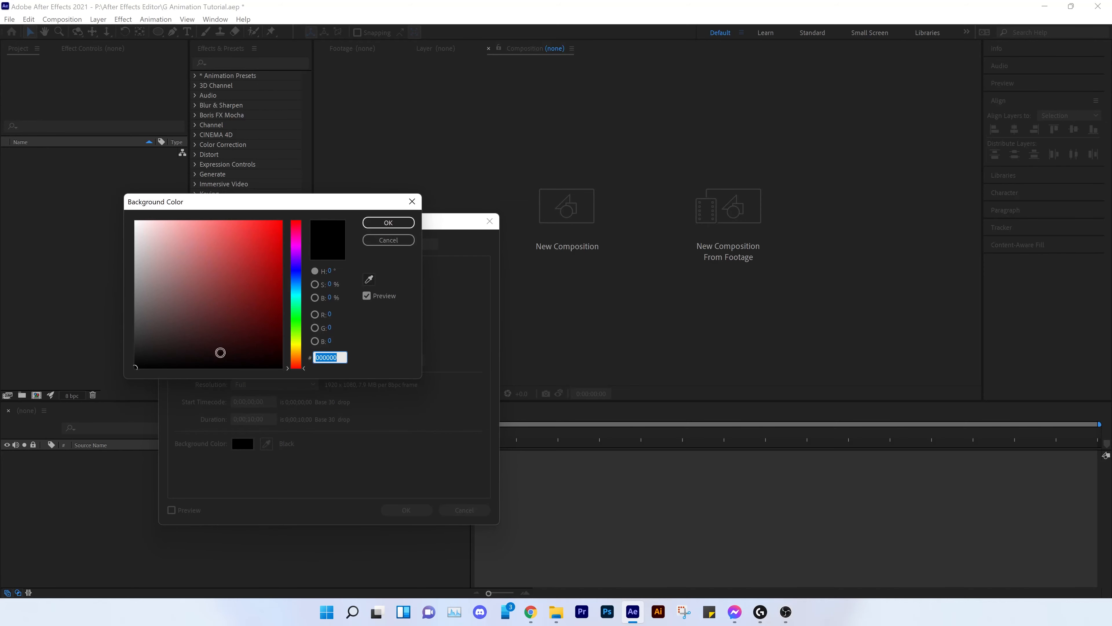
{"action": "mouse_move", "coordinate": [199, 288]}
{"action": "left_mouse_down"}
{"action": "mouse_move", "coordinate": [243, 235]}
{"action": "mouse_move", "coordinate": [128, 397]}
{"action": "left_mouse_up"}
{"action": "left_click", "coordinate": [393, 226]}
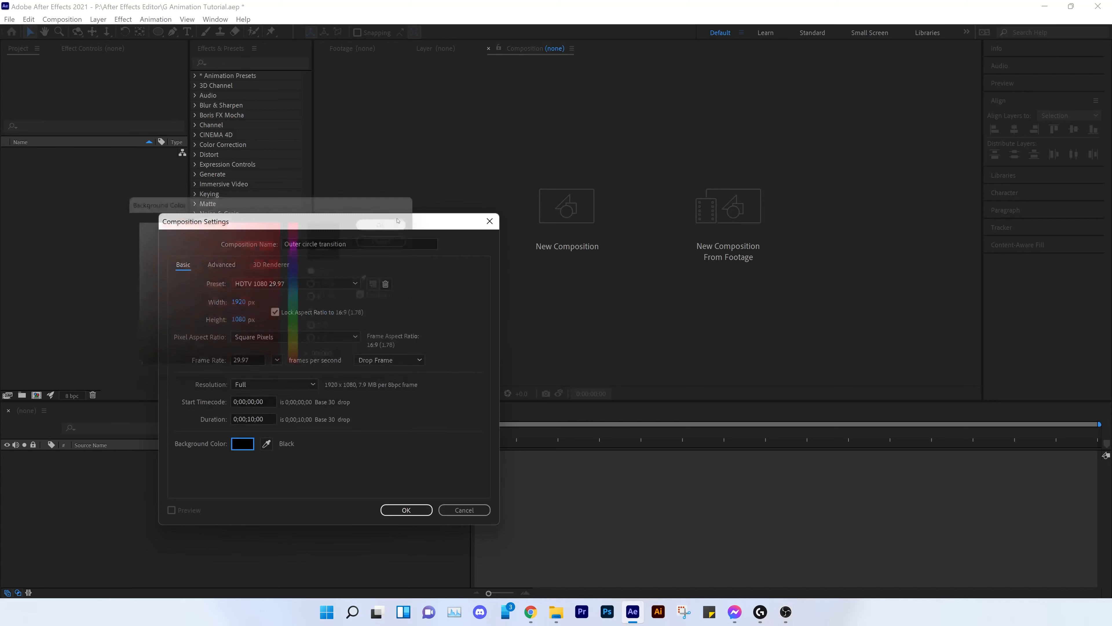
{"action": "left_click", "coordinate": [405, 510]}
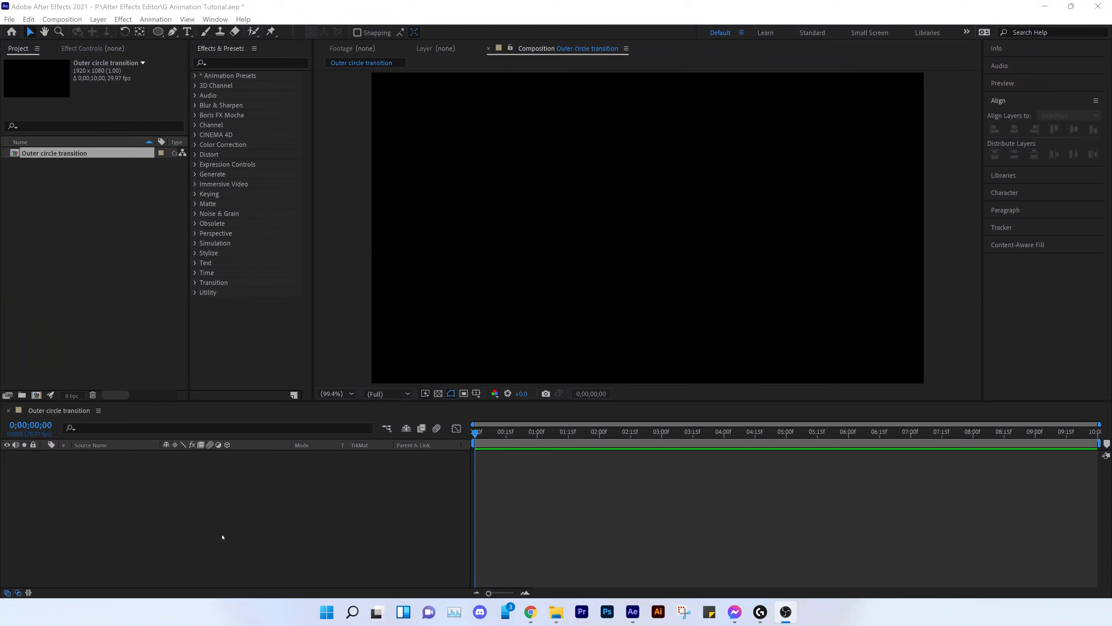
- Add a shape layer and draw a circle about 556 px in diameter on it with the Ellipse tool
{"action": "right_click", "coordinate": [183, 521]}
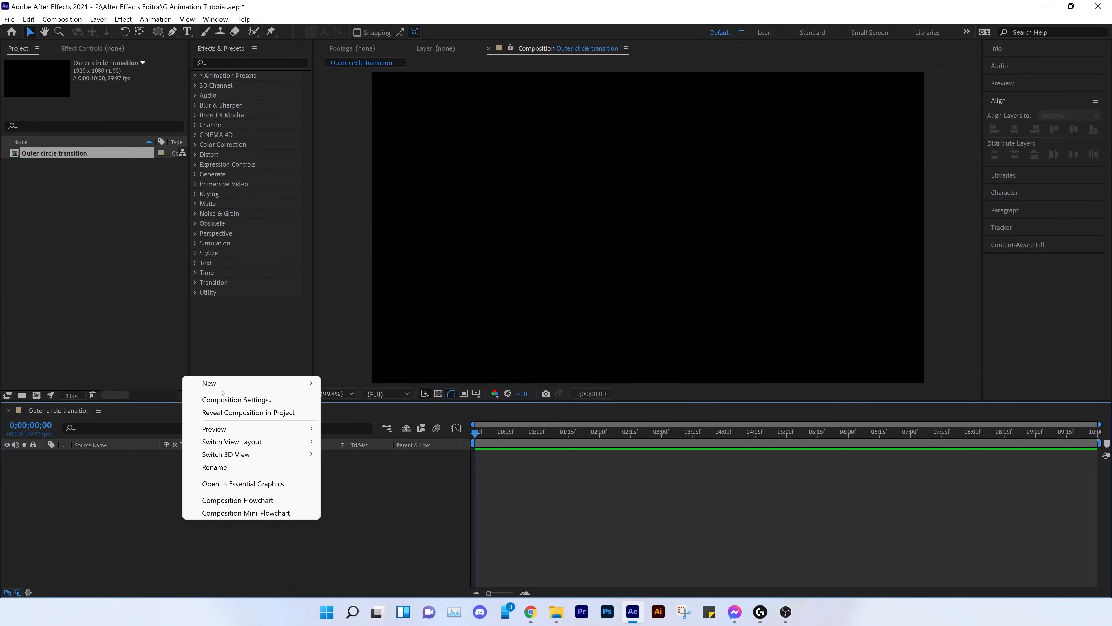
{"action": "mouse_move", "coordinate": [235, 387]}
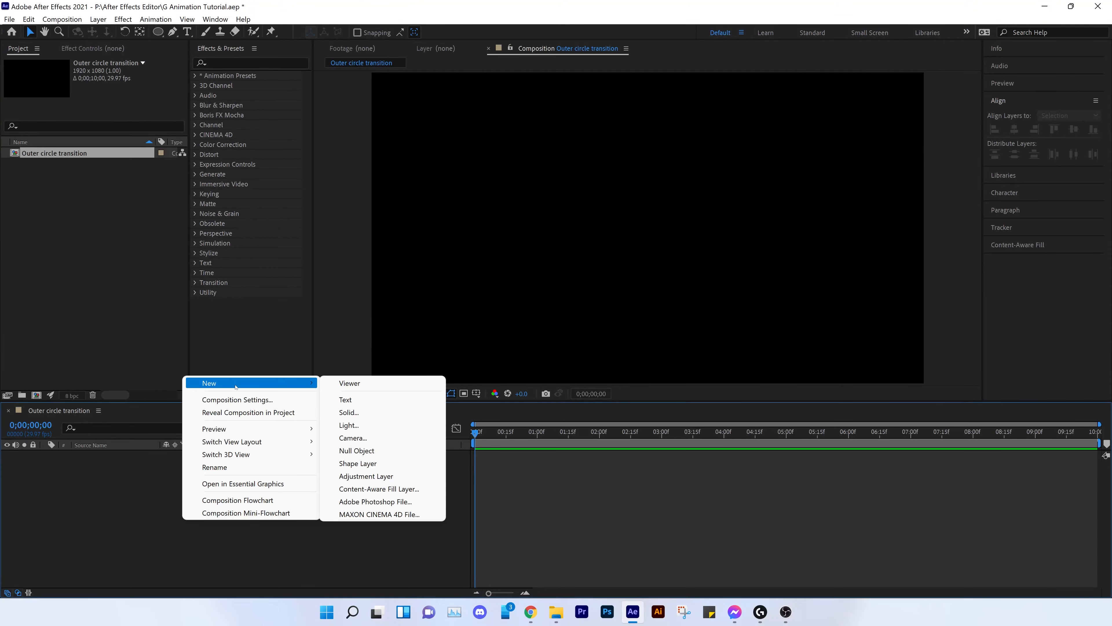
{"action": "left_click", "coordinate": [367, 464]}
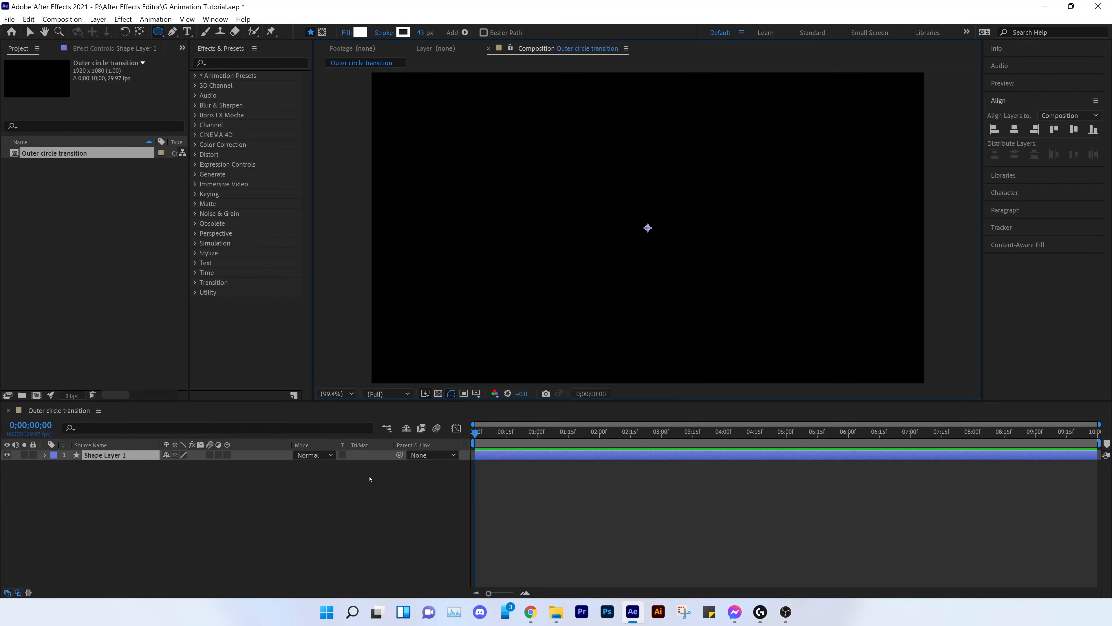
{"action": "left_click", "coordinate": [161, 33]}
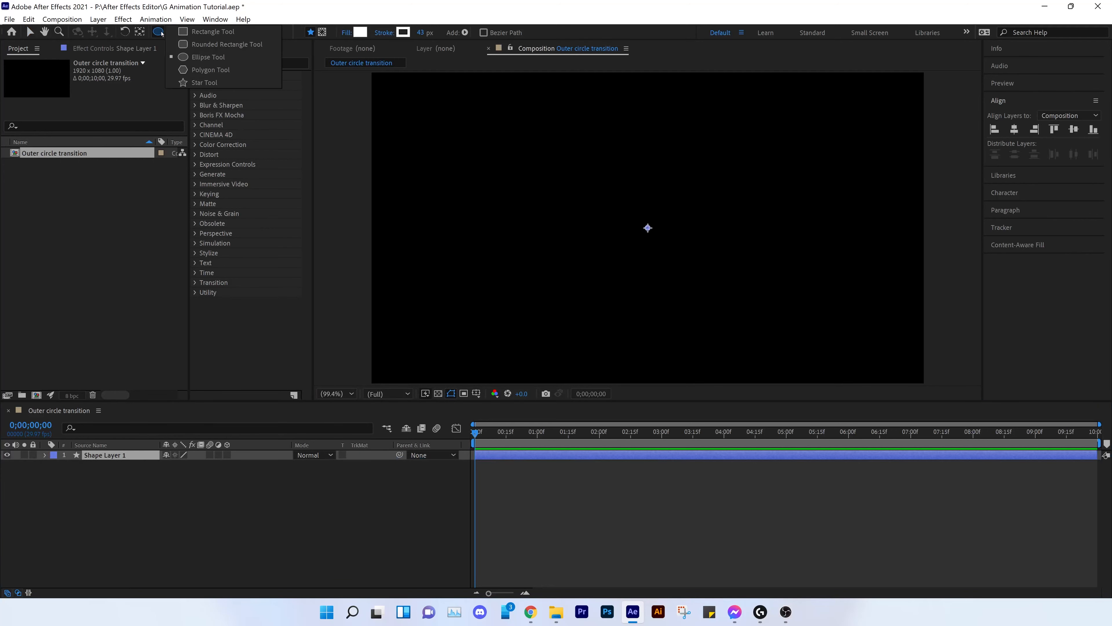
{"action": "left_click", "coordinate": [202, 57]}
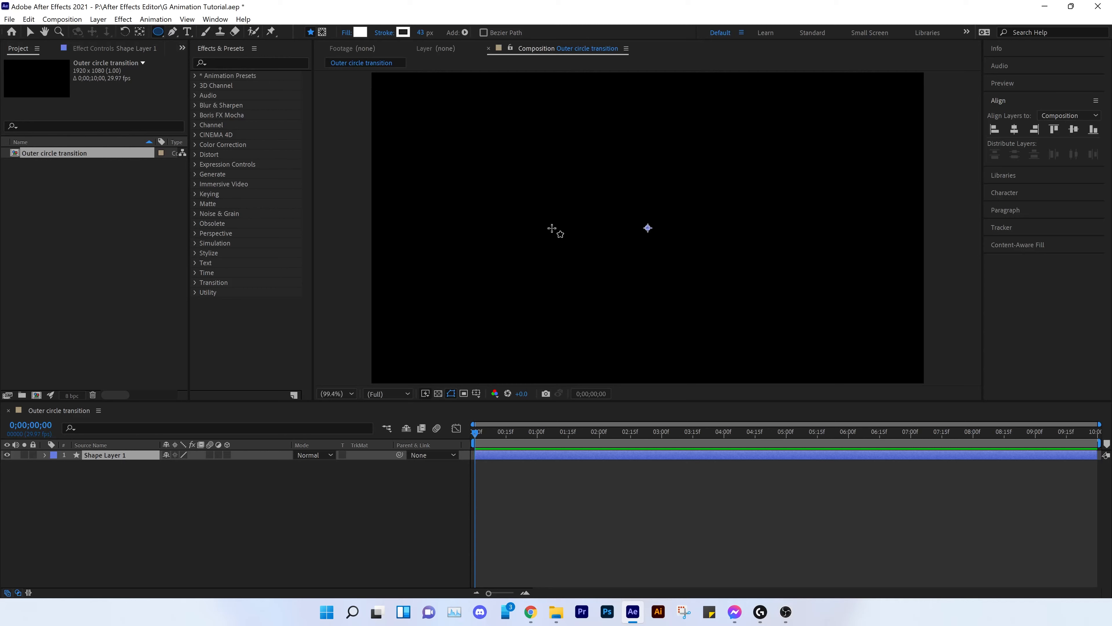
{"action": "left_click_drag", "start_coordinate": [526, 194], "coordinate": [693, 306]}
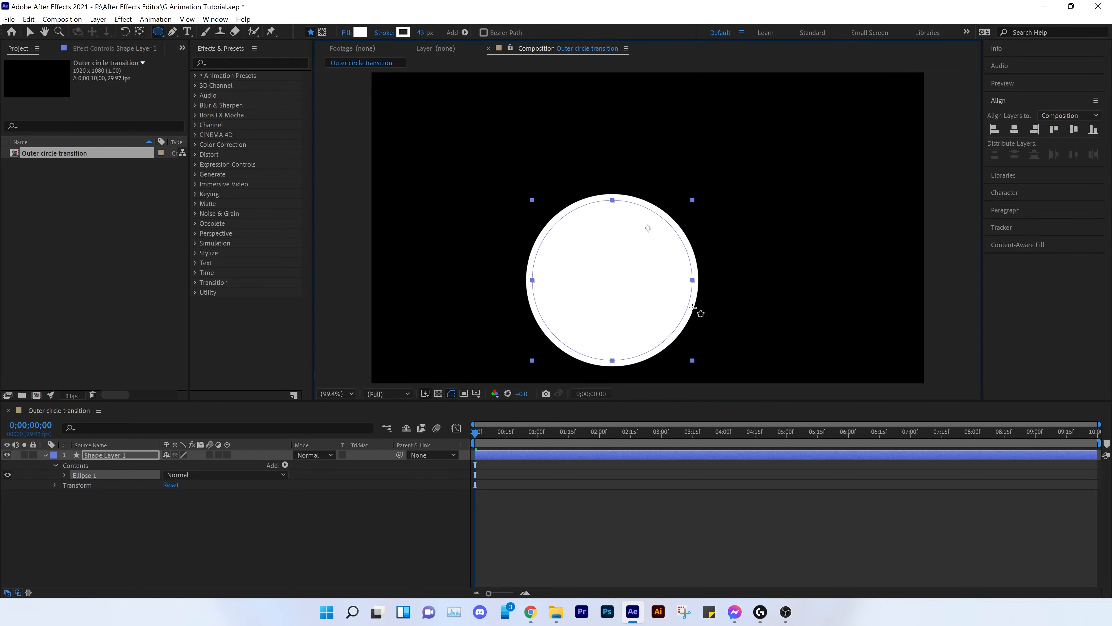
- Centre the shape layer's anchor point within the circle
{"action": "left_click", "coordinate": [29, 32]}
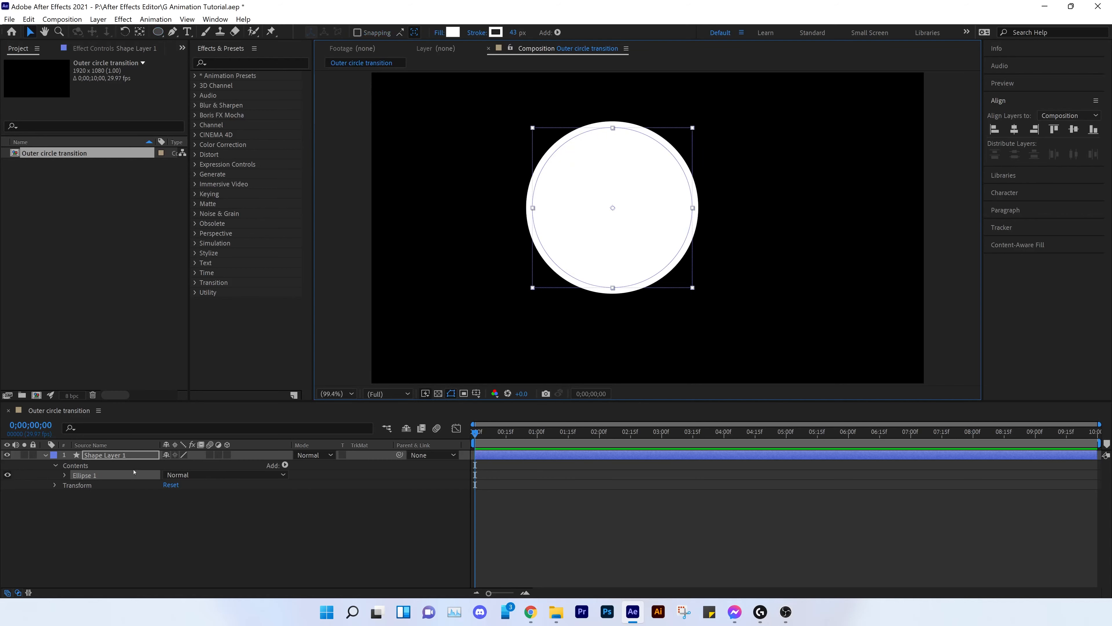
{"action": "left_click", "coordinate": [125, 455]}
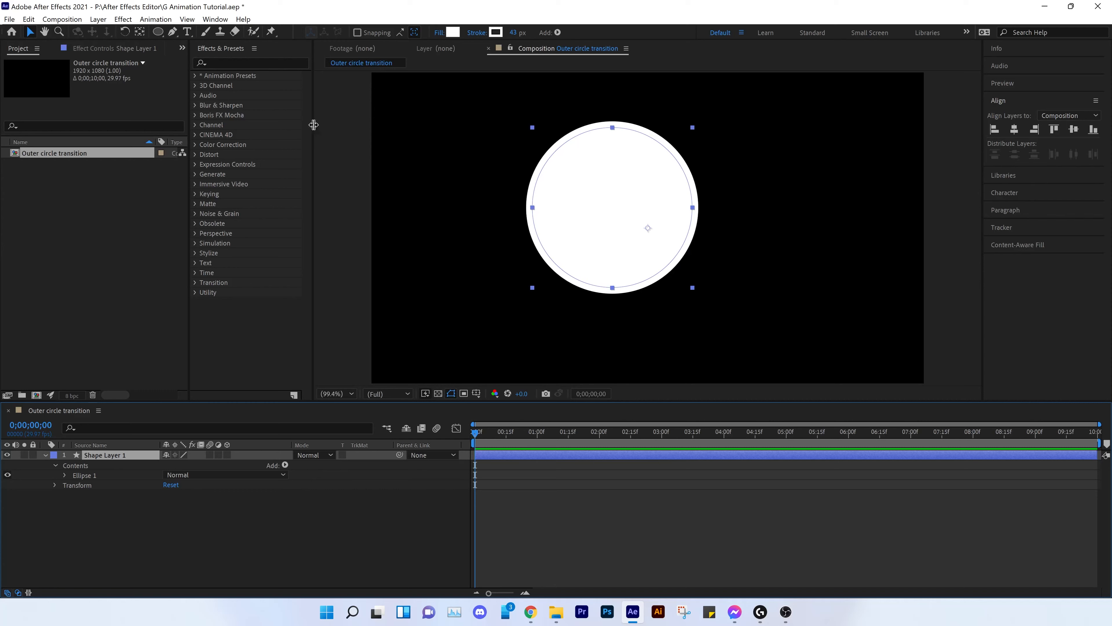
{"action": "left_click", "coordinate": [139, 32]}
{"action": "key", "text": "ctrl+alt+Home"}
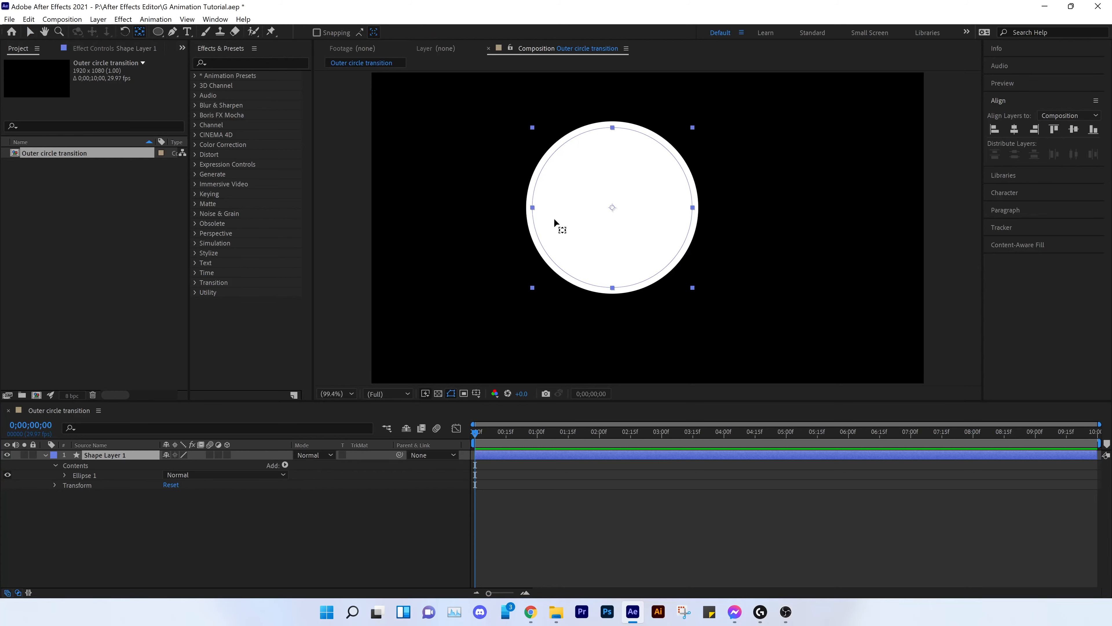
{"action": "left_click", "coordinate": [30, 32]}
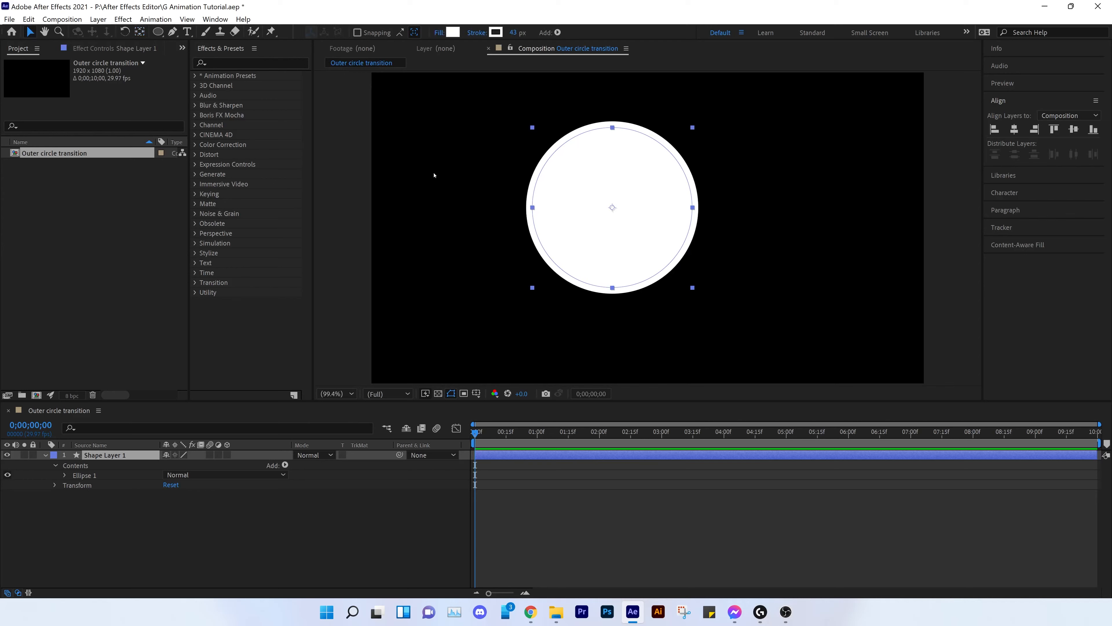
- Align the circle horizontally and vertically to the centre of the composition
{"action": "left_click", "coordinate": [997, 102]}
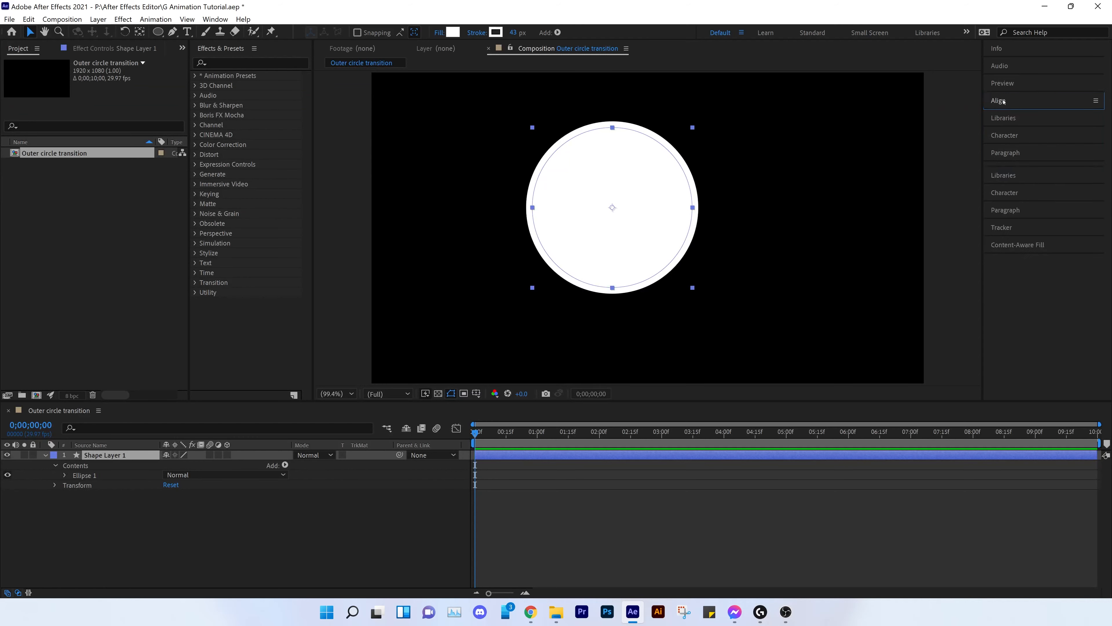
{"action": "left_click", "coordinate": [1003, 101]}
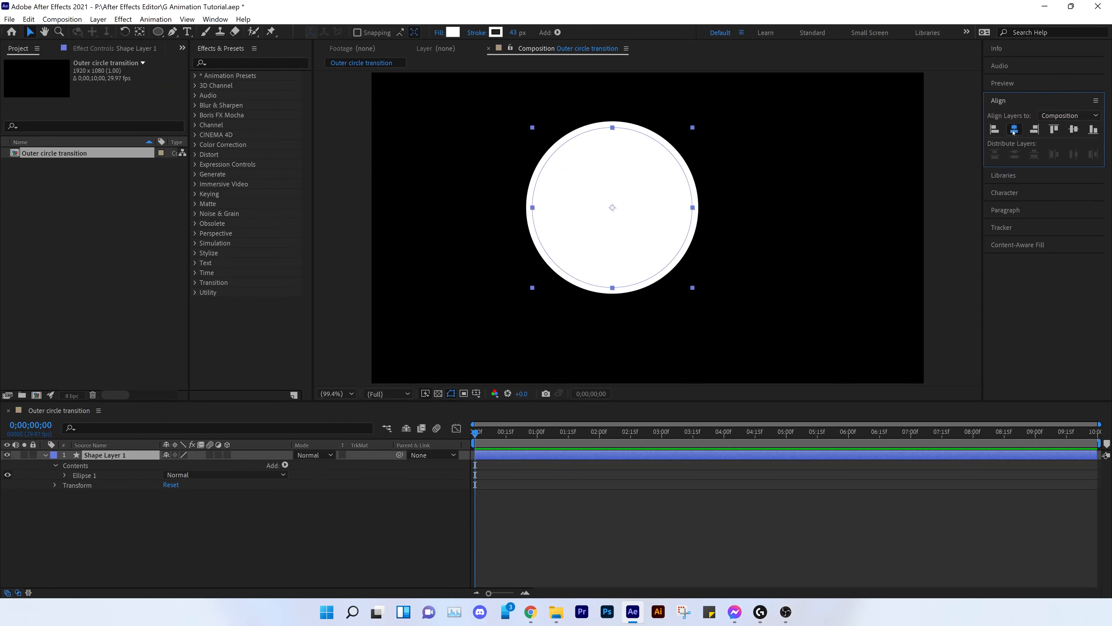
{"action": "left_click", "coordinate": [1014, 130]}
{"action": "left_click", "coordinate": [1074, 129]}
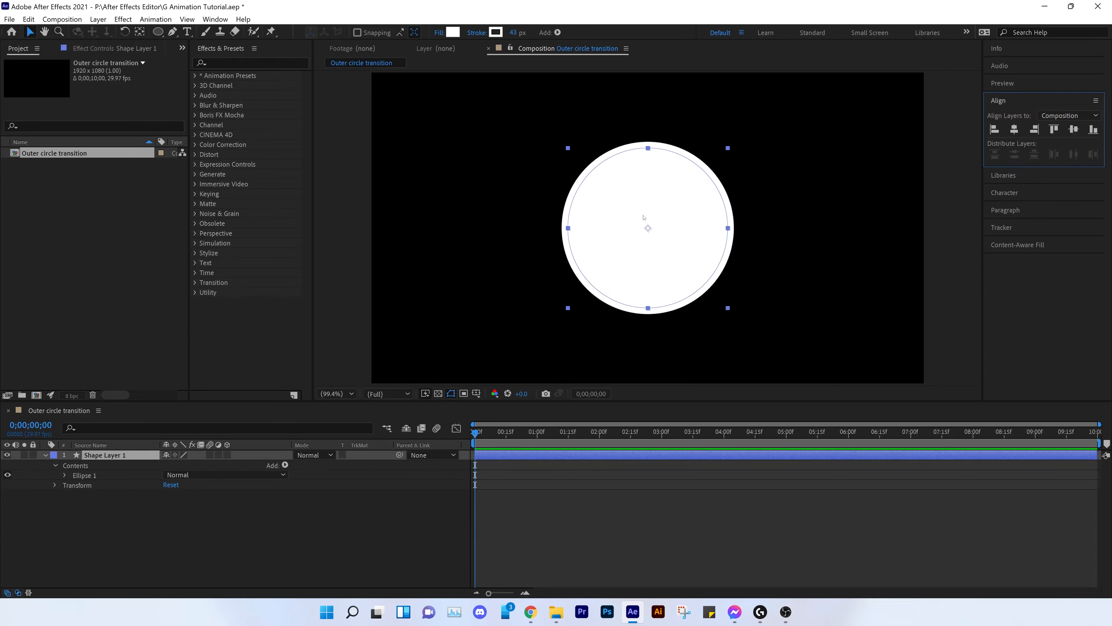
- Check the circle's centring against the Title/Action Safe overlay, and turn the overlay off again
{"action": "left_click", "coordinate": [477, 394]}
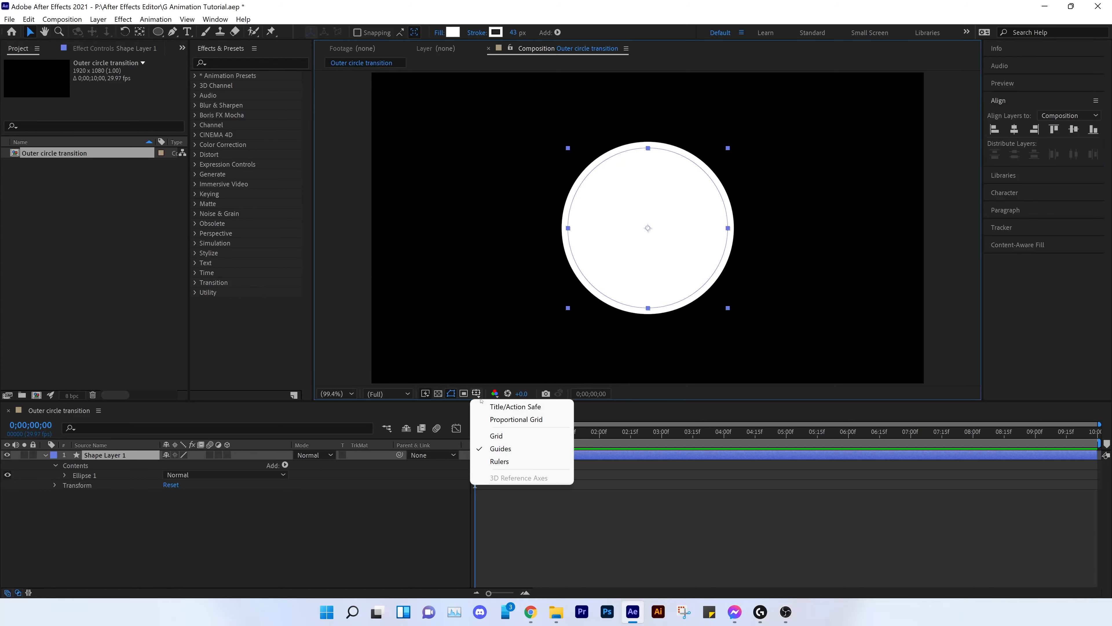
{"action": "left_click", "coordinate": [507, 408]}
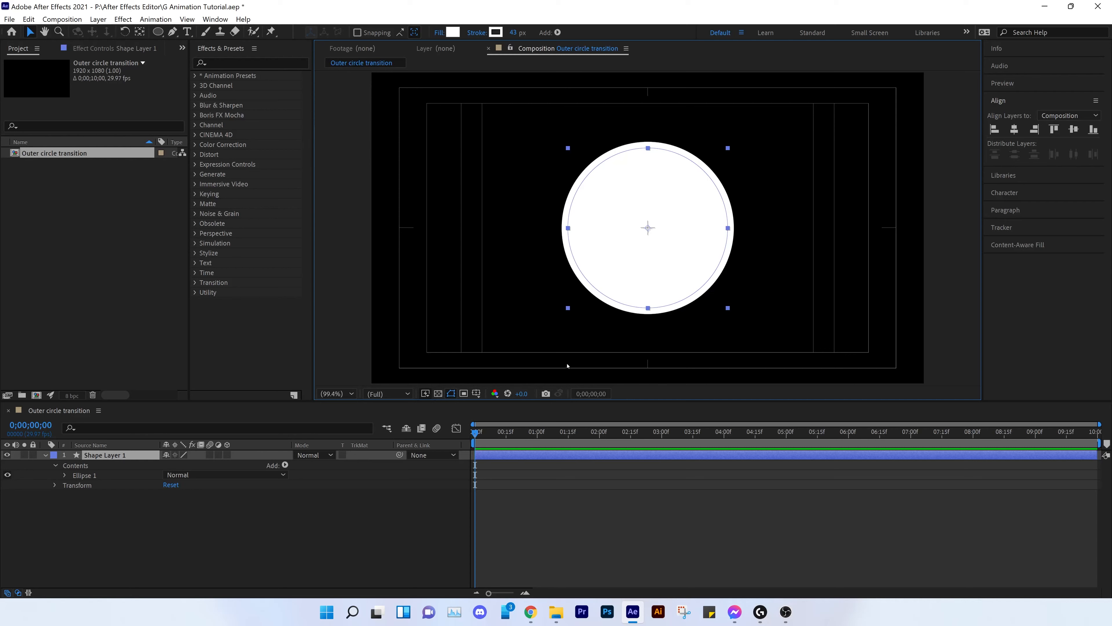
{"action": "left_click", "coordinate": [476, 394]}
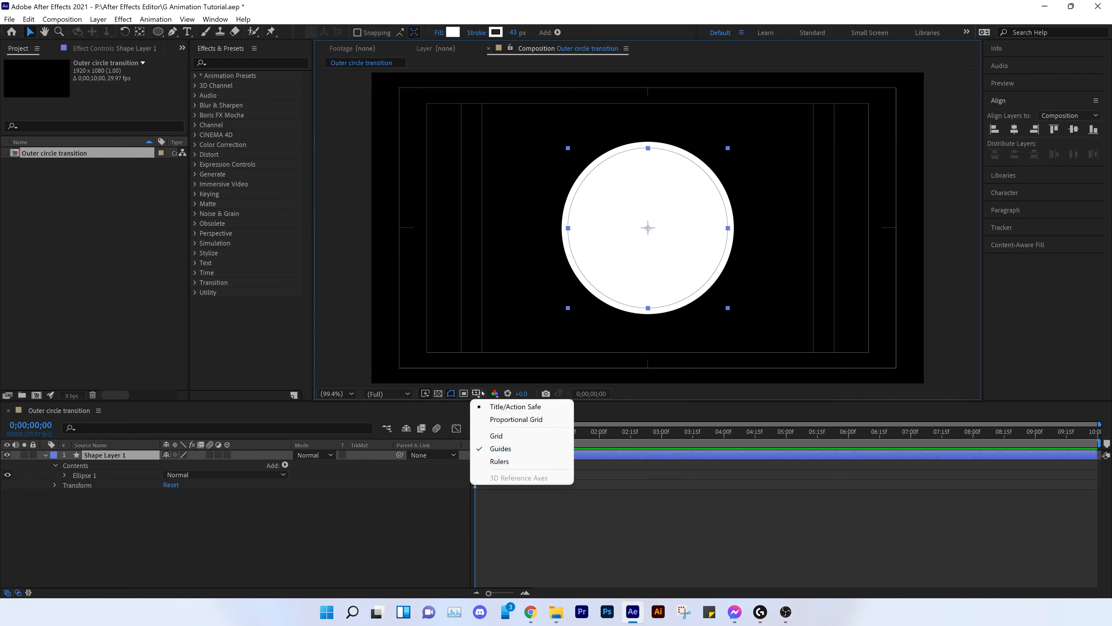
{"action": "left_click", "coordinate": [490, 409]}
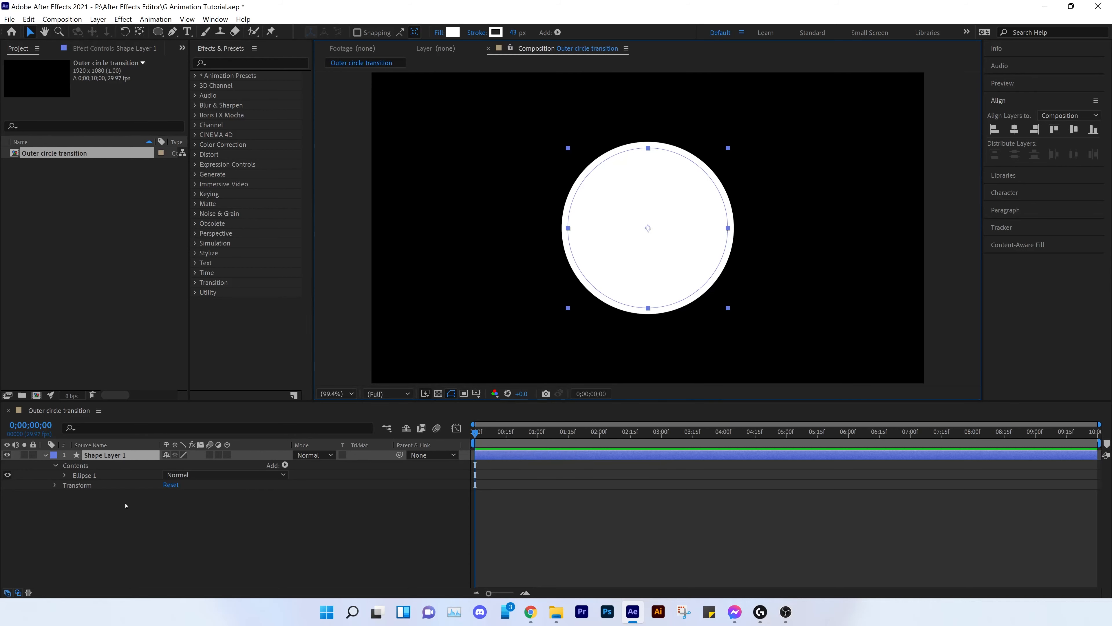
- Find the ellipse path's Size property, set it to 200 × 200 and add a Size keyframe at 0;00;00;00
{"action": "left_click", "coordinate": [103, 456]}
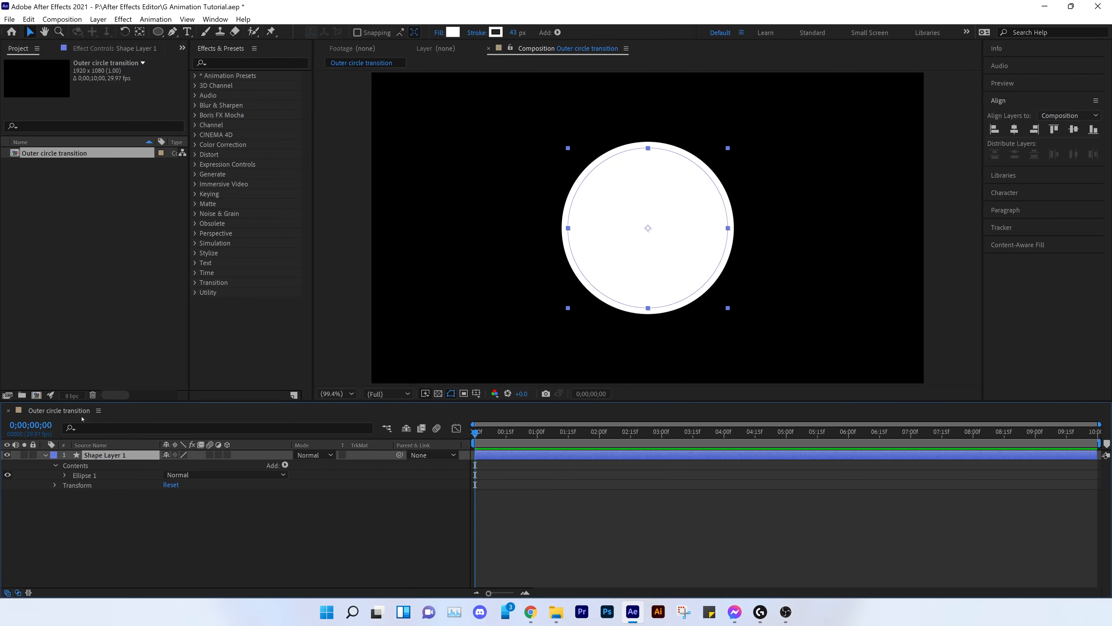
{"action": "left_click", "coordinate": [95, 428]}
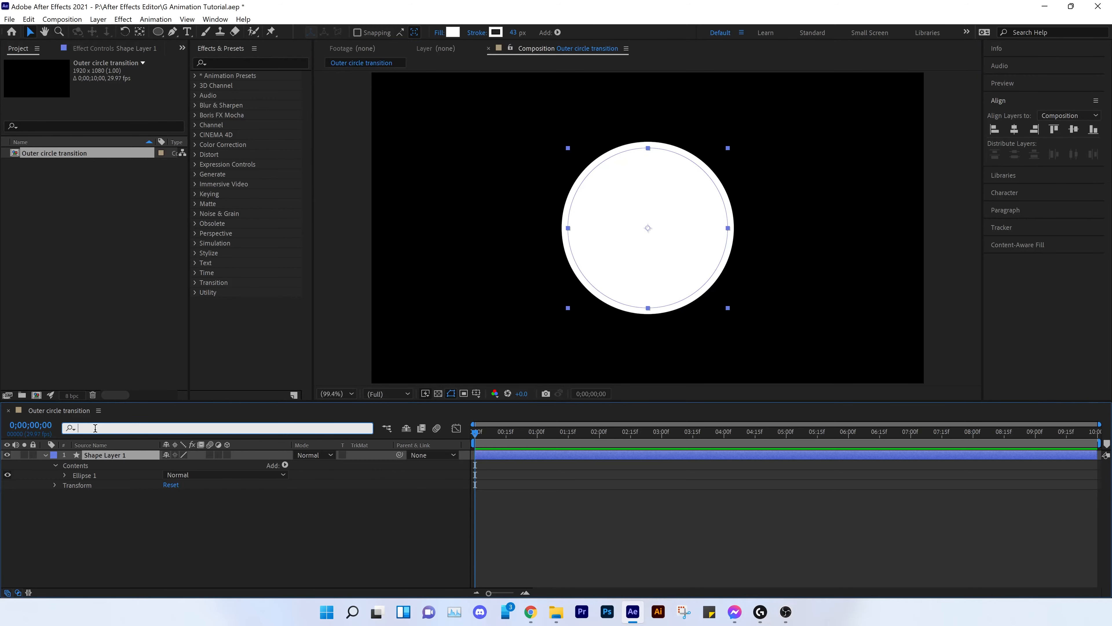
{"action": "type", "text": "size"}
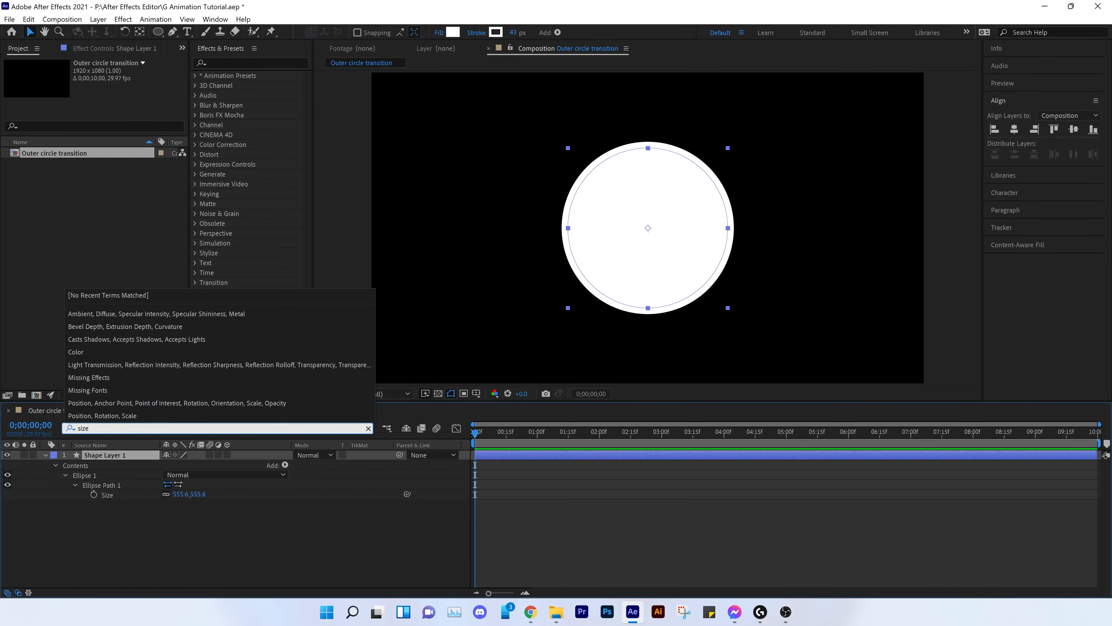
{"action": "key", "text": "Return"}
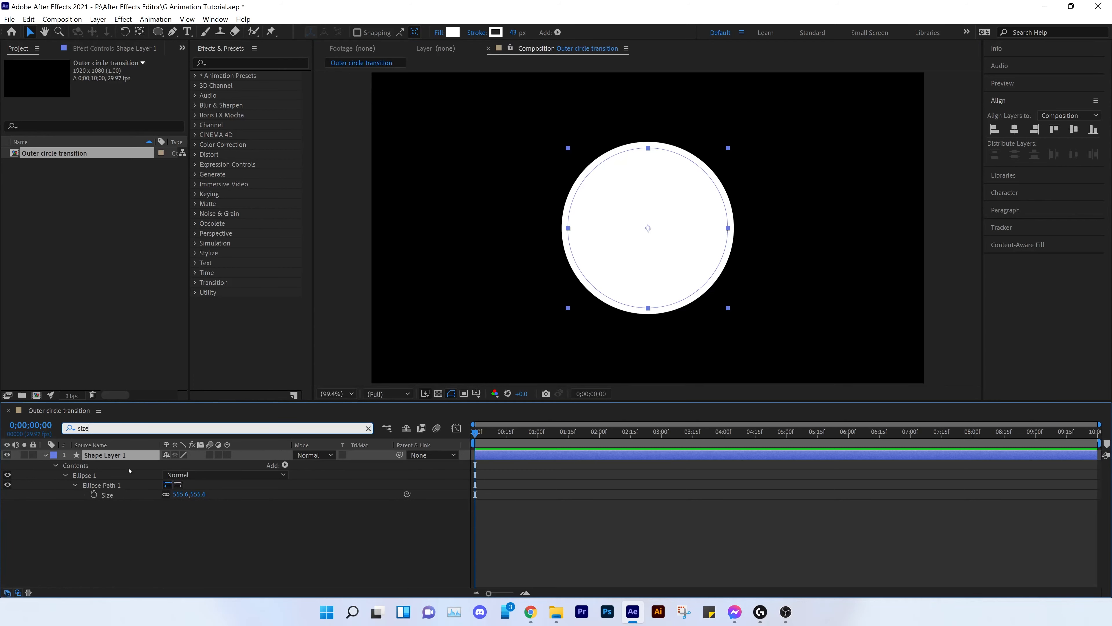
{"action": "left_click", "coordinate": [200, 495]}
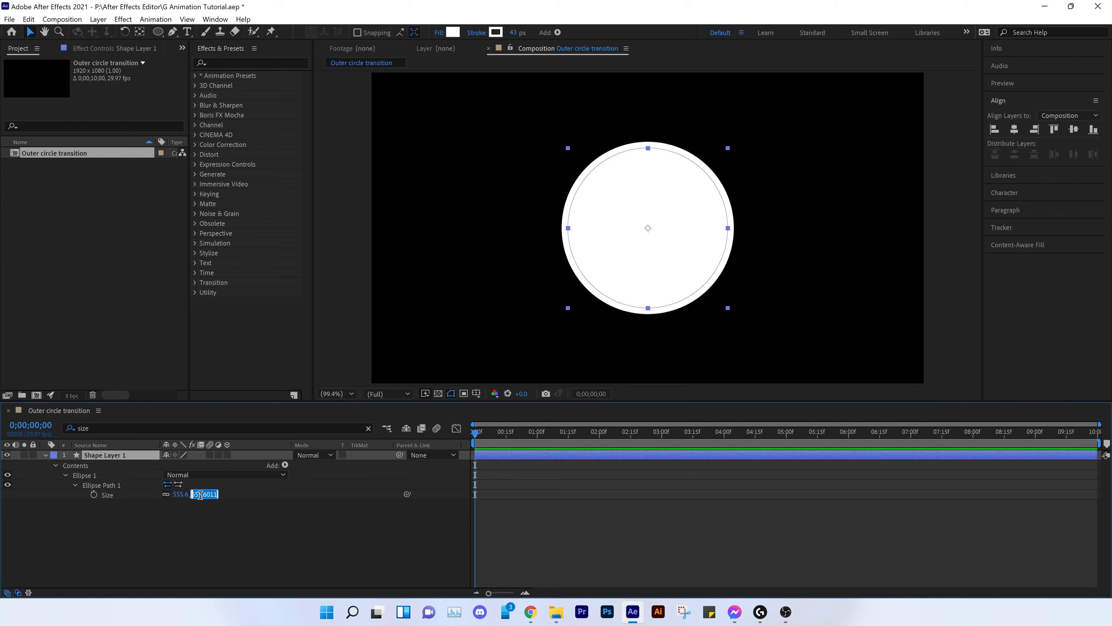
{"action": "type", "text": "200"}
{"action": "key", "text": "Return"}
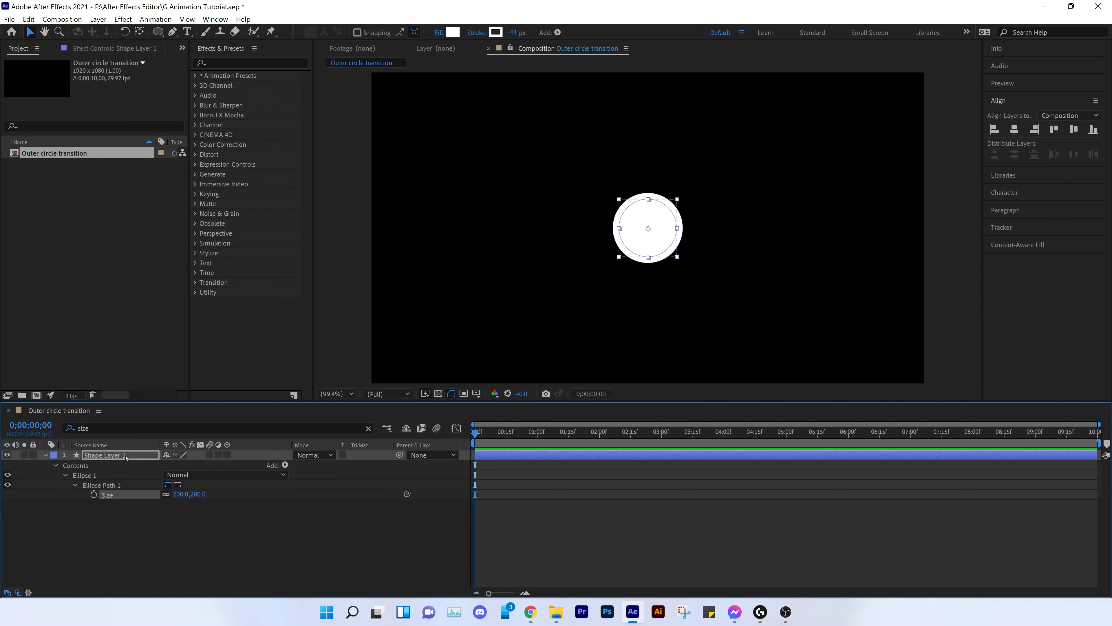
{"action": "left_click", "coordinate": [94, 495]}
- Set the circle's fill to None and its stroke width to 10 px
{"action": "left_click", "coordinate": [440, 33]}
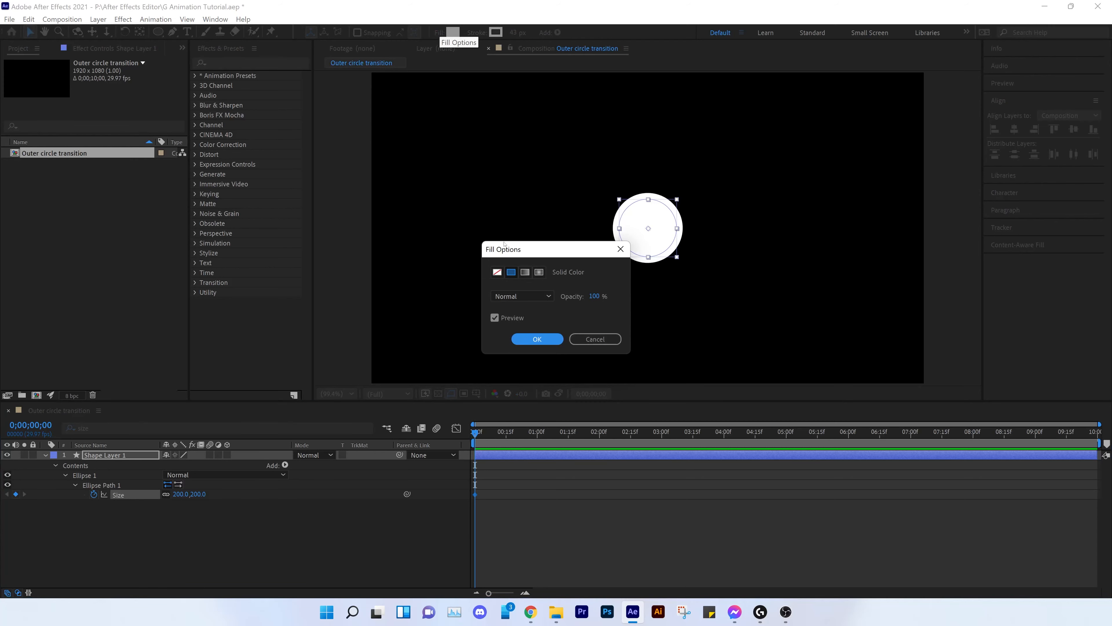
{"action": "left_click", "coordinate": [498, 273]}
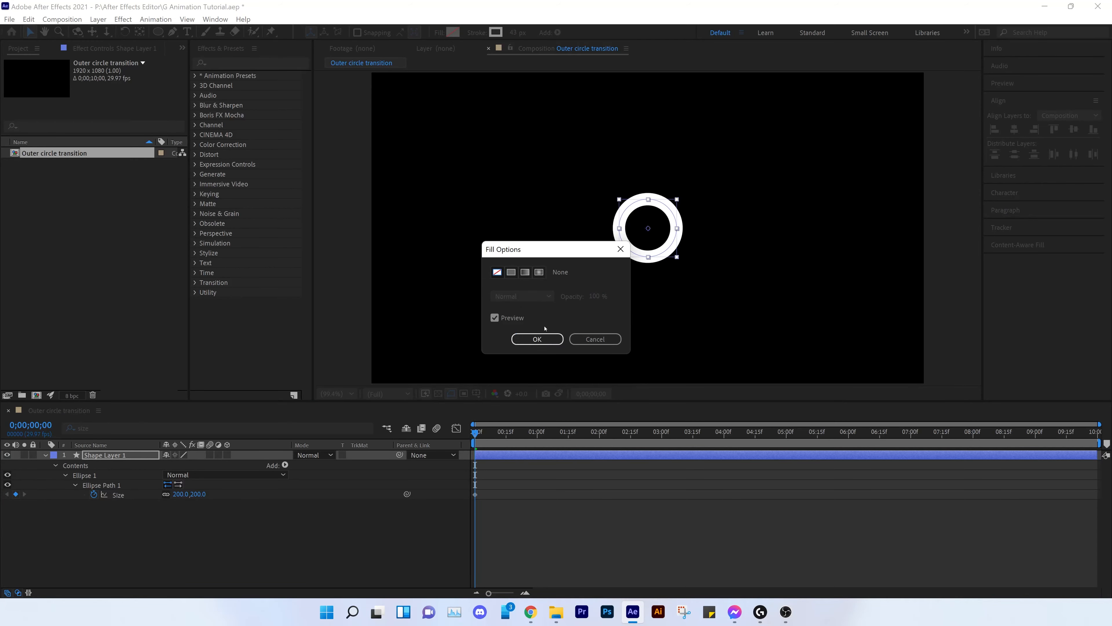
{"action": "left_click", "coordinate": [537, 339]}
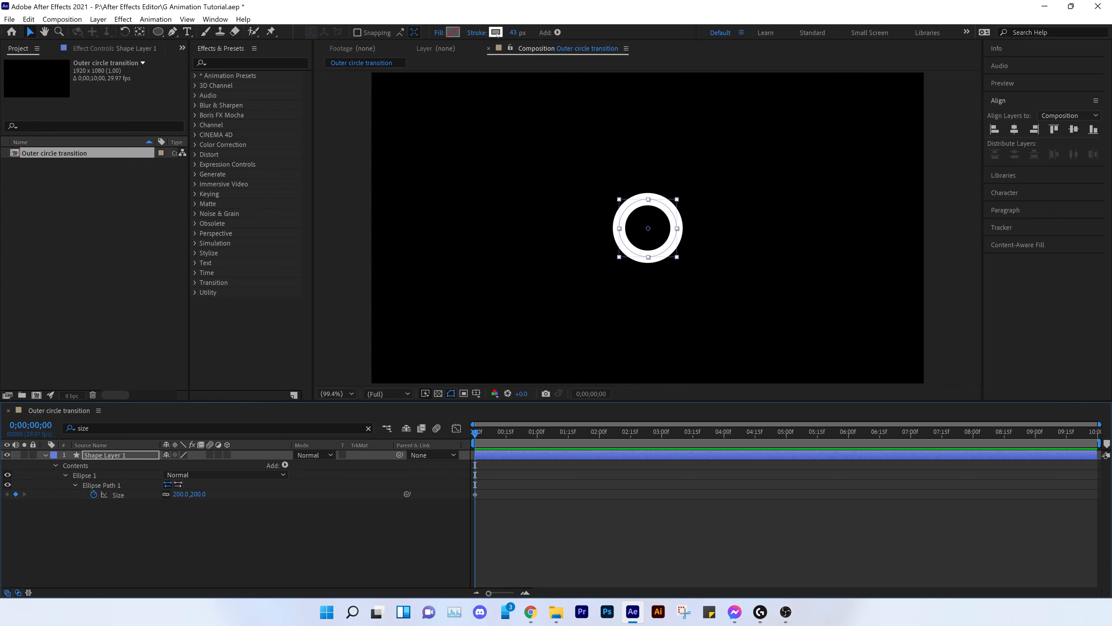
{"action": "left_click", "coordinate": [513, 33]}
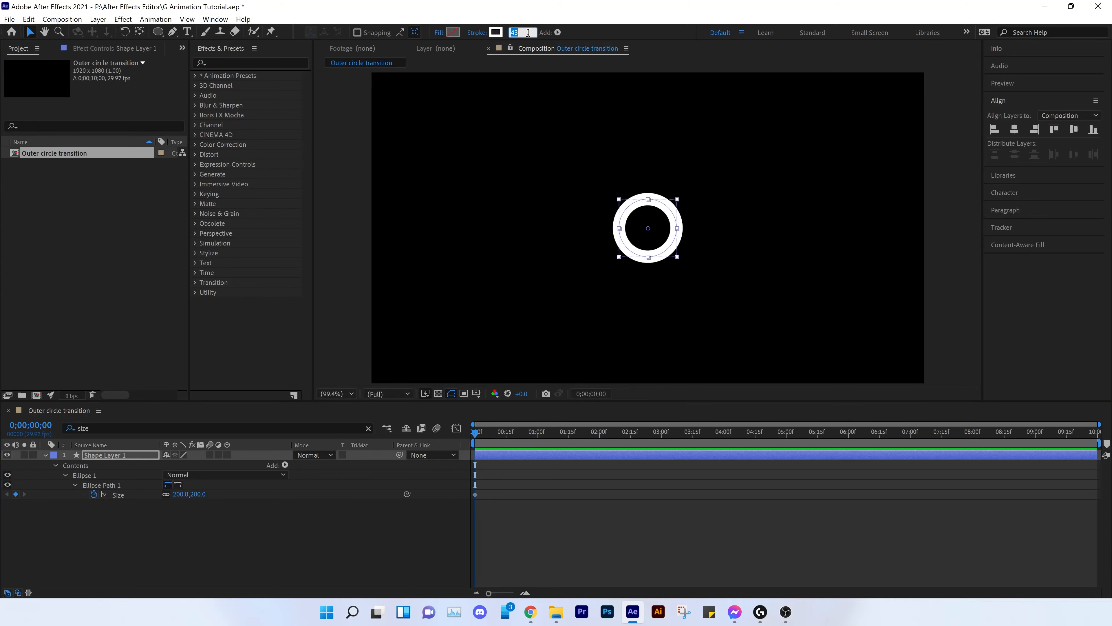
{"action": "type", "text": "10"}
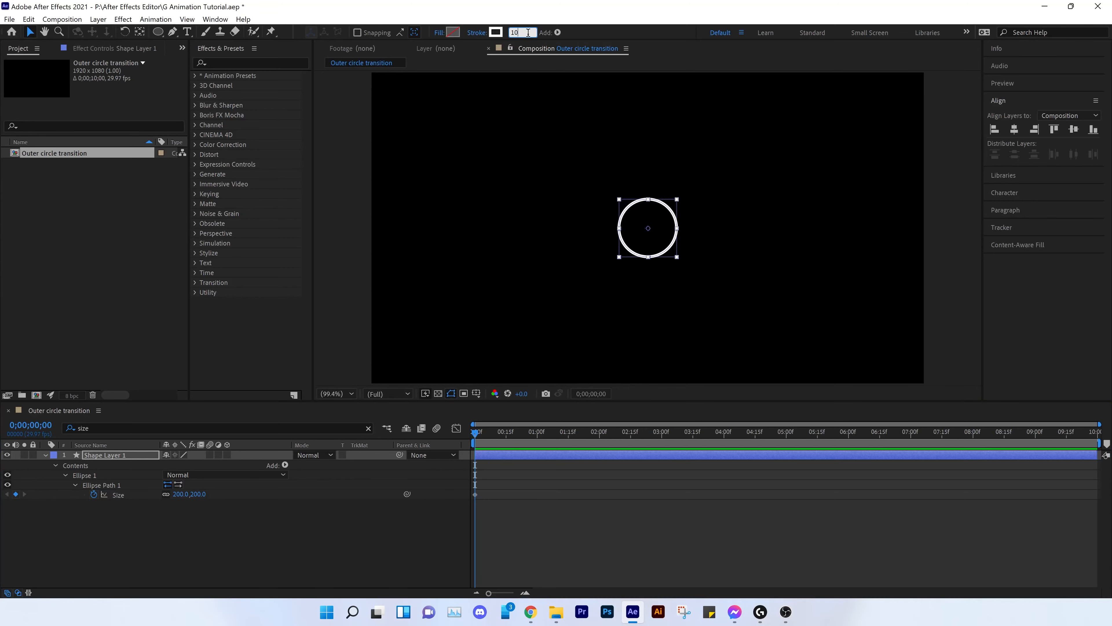
{"action": "key", "text": "Return"}
- Set the circle's stroke colour to hex 007FFD
{"action": "left_click", "coordinate": [496, 33]}
{"action": "mouse_move", "coordinate": [218, 283]}
{"action": "left_mouse_down"}
{"action": "mouse_move", "coordinate": [196, 251]}
{"action": "mouse_move", "coordinate": [192, 306]}
{"action": "left_mouse_up"}
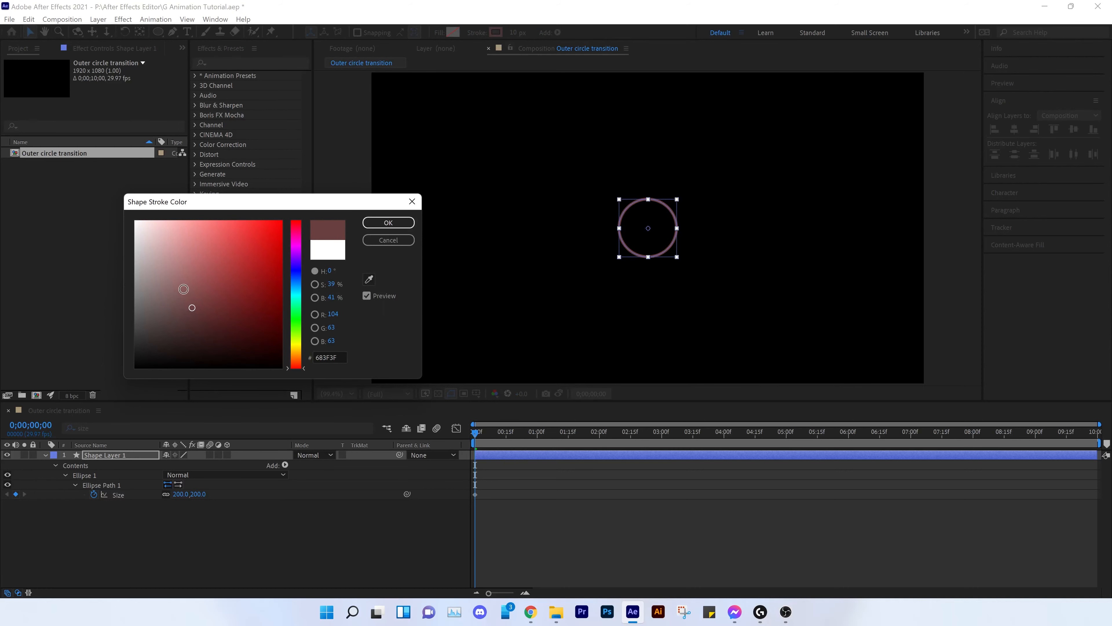
{"action": "left_click", "coordinate": [333, 357]}
{"action": "type", "text": "007FF"}
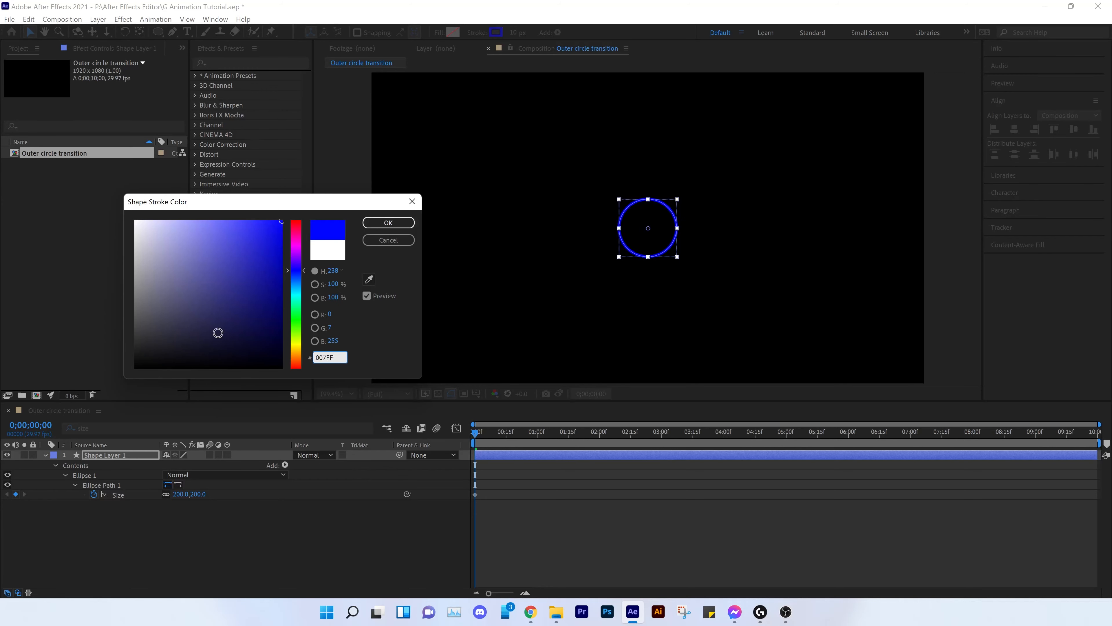
{"action": "type", "text": "D"}
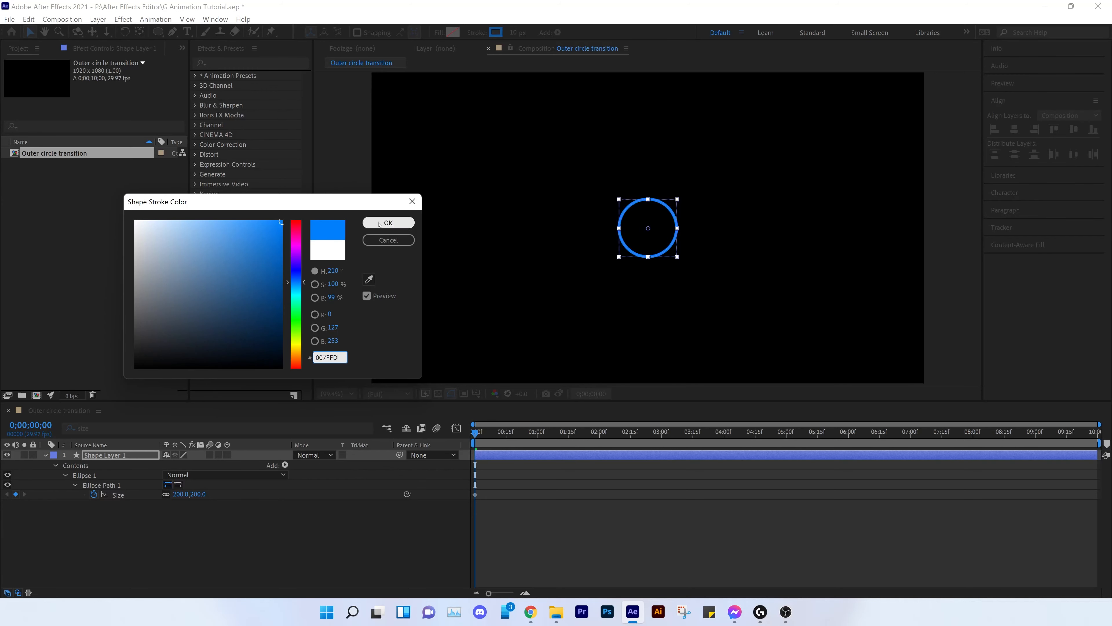
{"action": "left_click", "coordinate": [378, 223]}
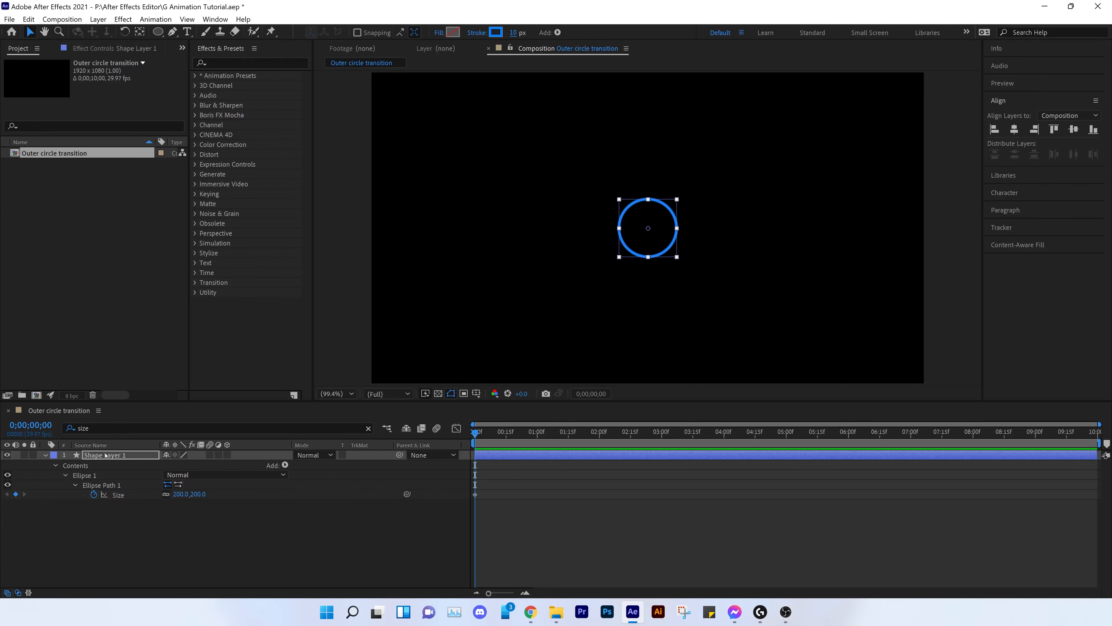
- Duplicate the circle's shape layer five times
{"action": "left_click", "coordinate": [82, 454]}
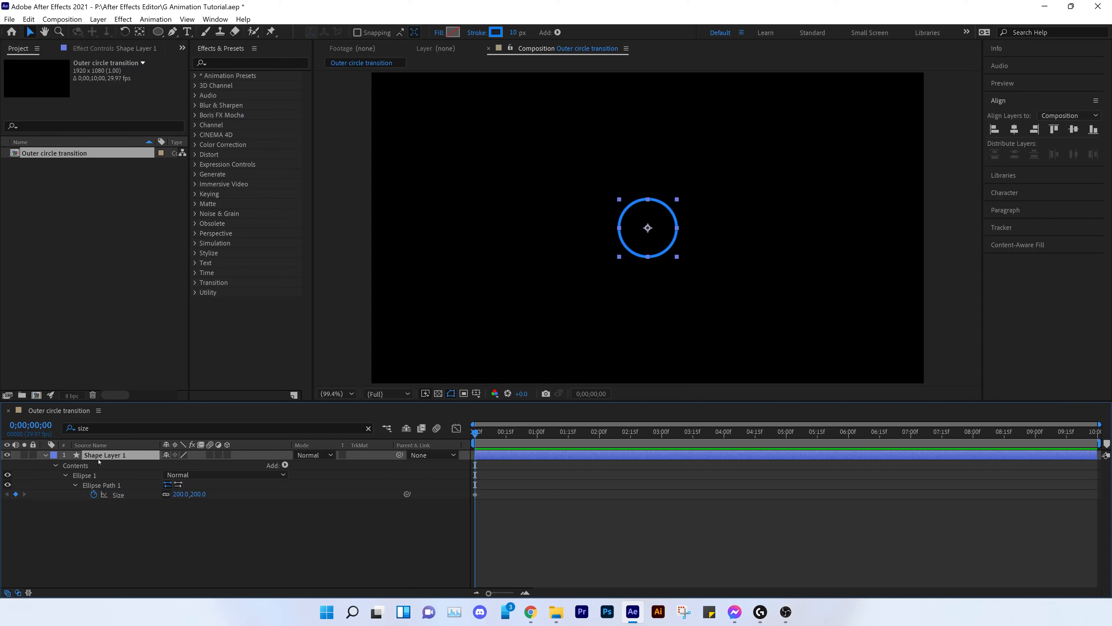
{"action": "key", "text": "ctrl+d"}
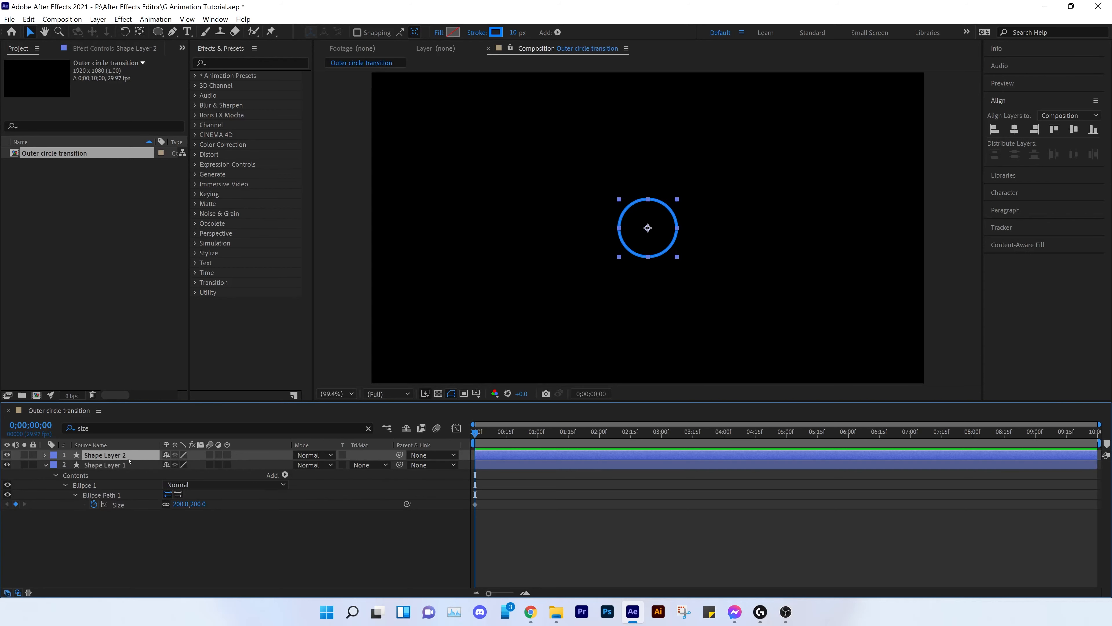
{"action": "key", "text": "ctrl+d"}
{"action": "key", "text": "ctrl+d"}
{"action": "key", "text": "ctrl+d"}
{"action": "key", "text": "ctrl+d"}
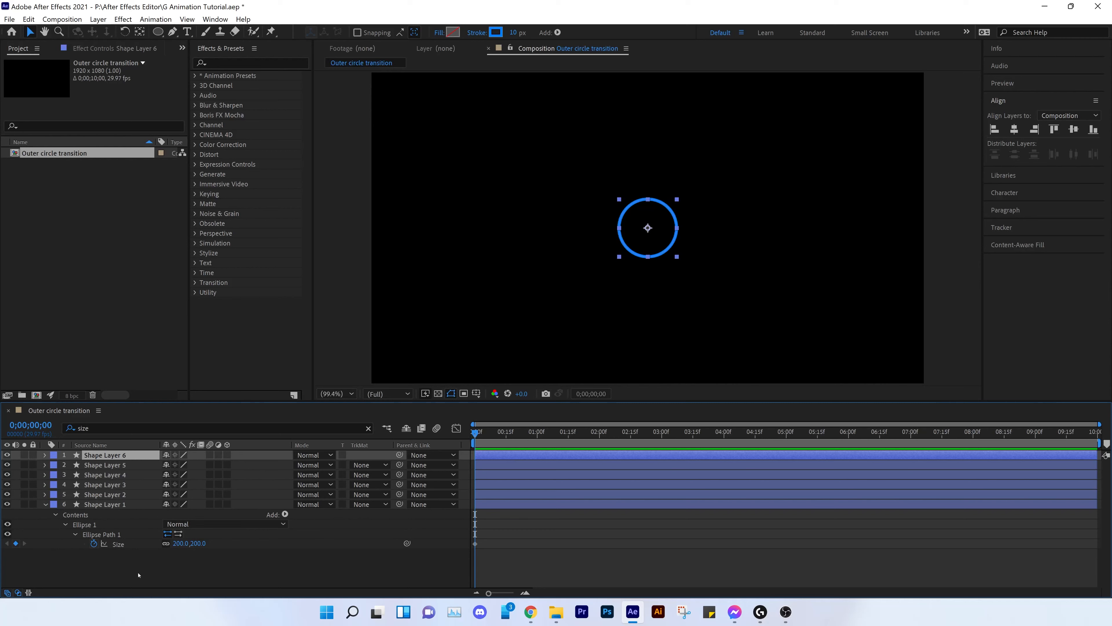
- Reveal only the keyframed Size property on all six shape layers, and clear the selection
{"action": "left_click", "coordinate": [145, 573]}
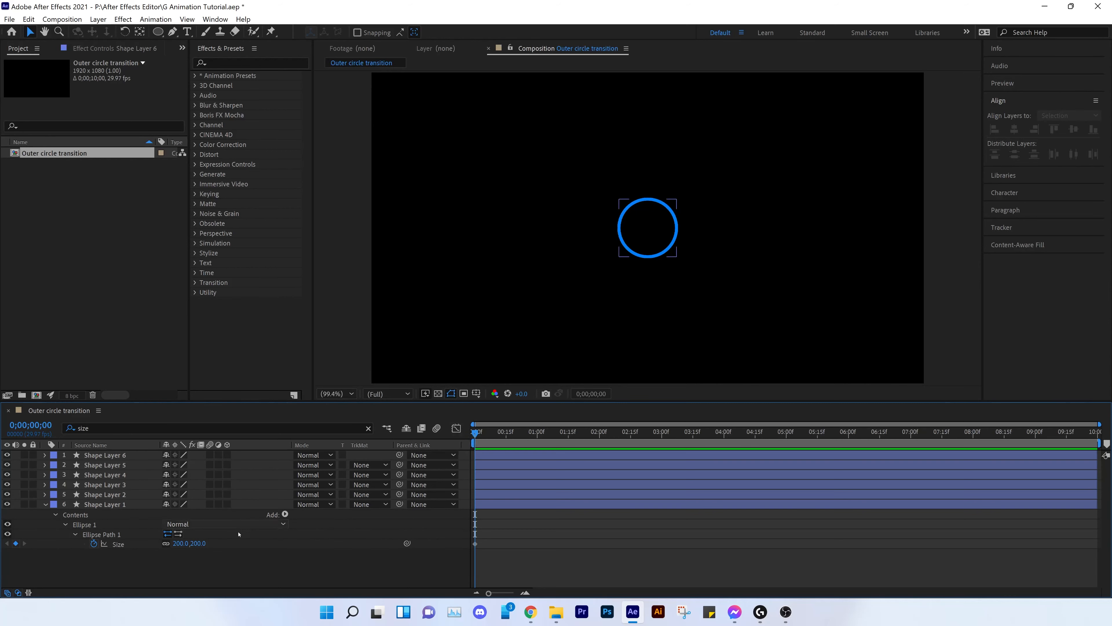
{"action": "left_click_drag", "start_coordinate": [234, 563], "coordinate": [49, 451]}
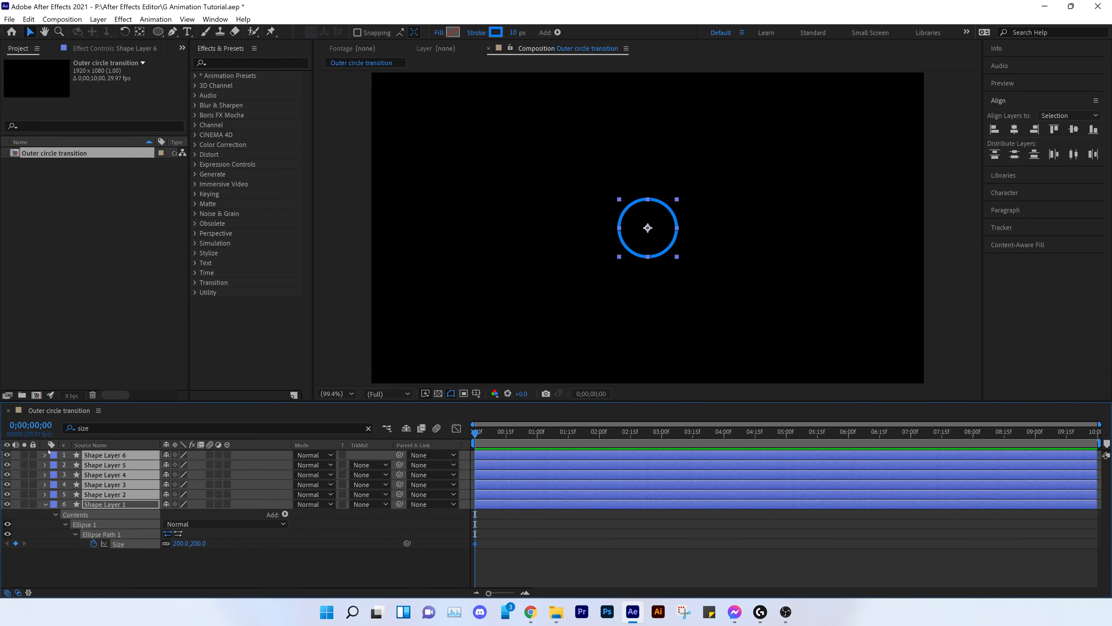
{"action": "key", "text": "u"}
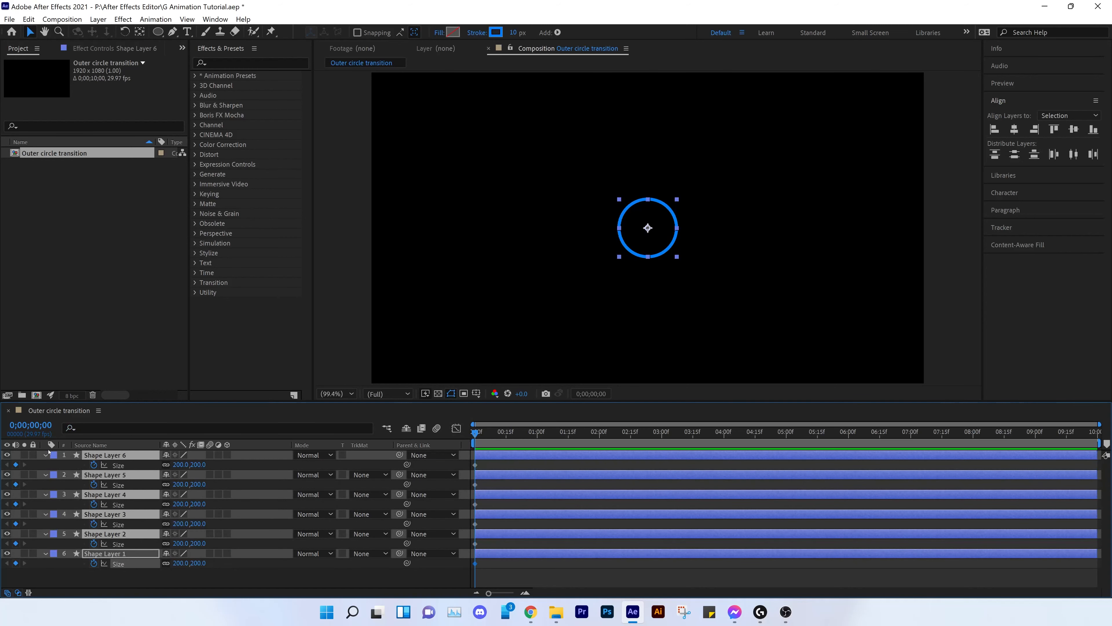
{"action": "key", "text": "u"}
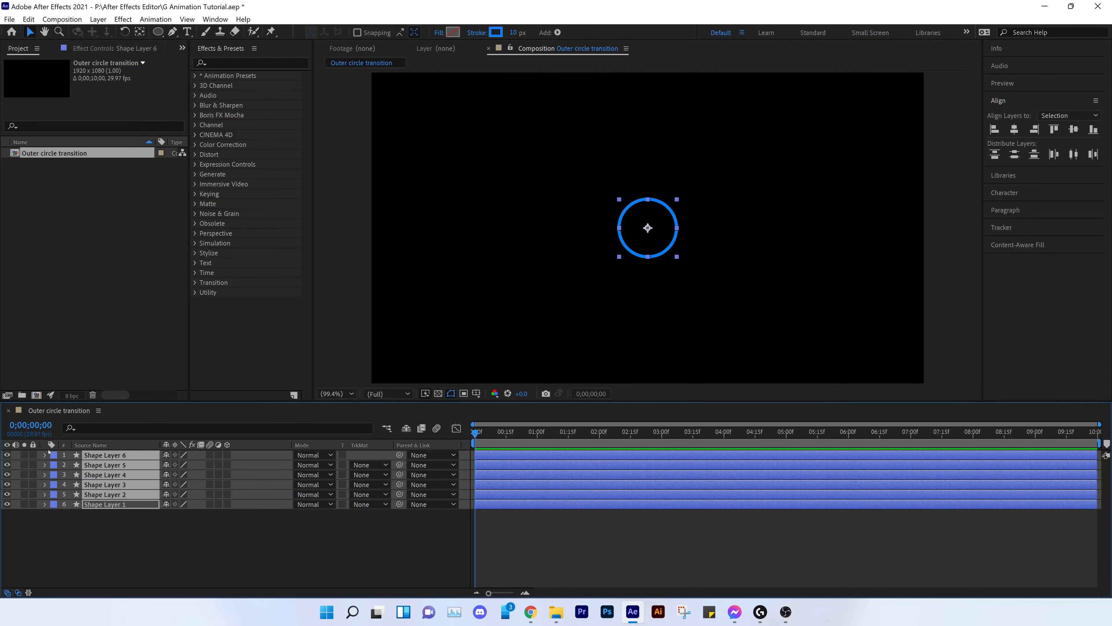
{"action": "key", "text": "u"}
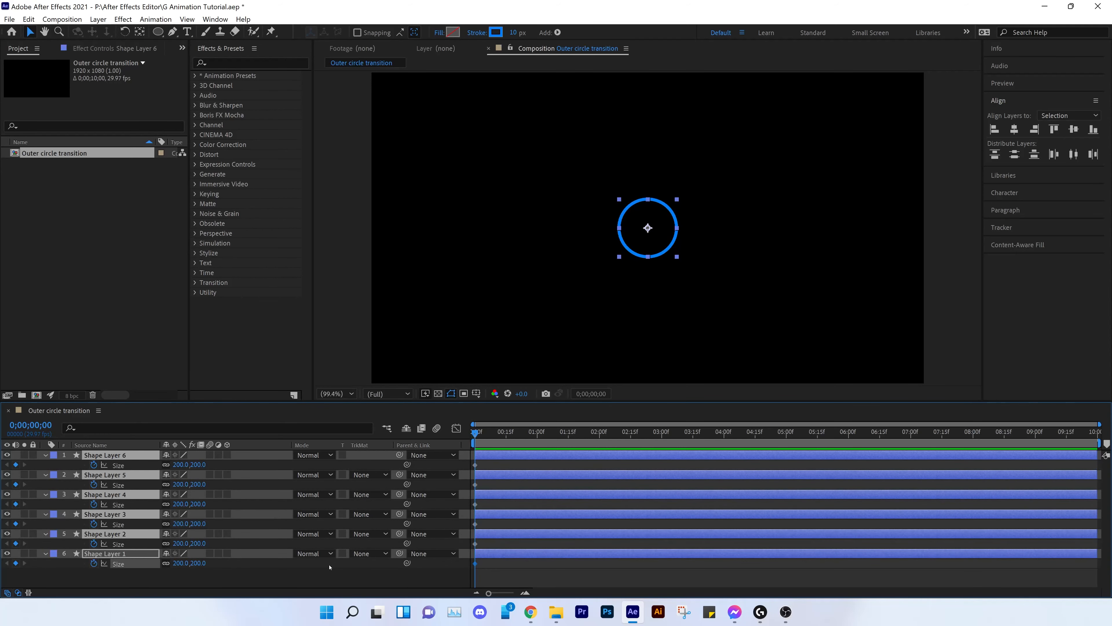
{"action": "left_click", "coordinate": [224, 579]}
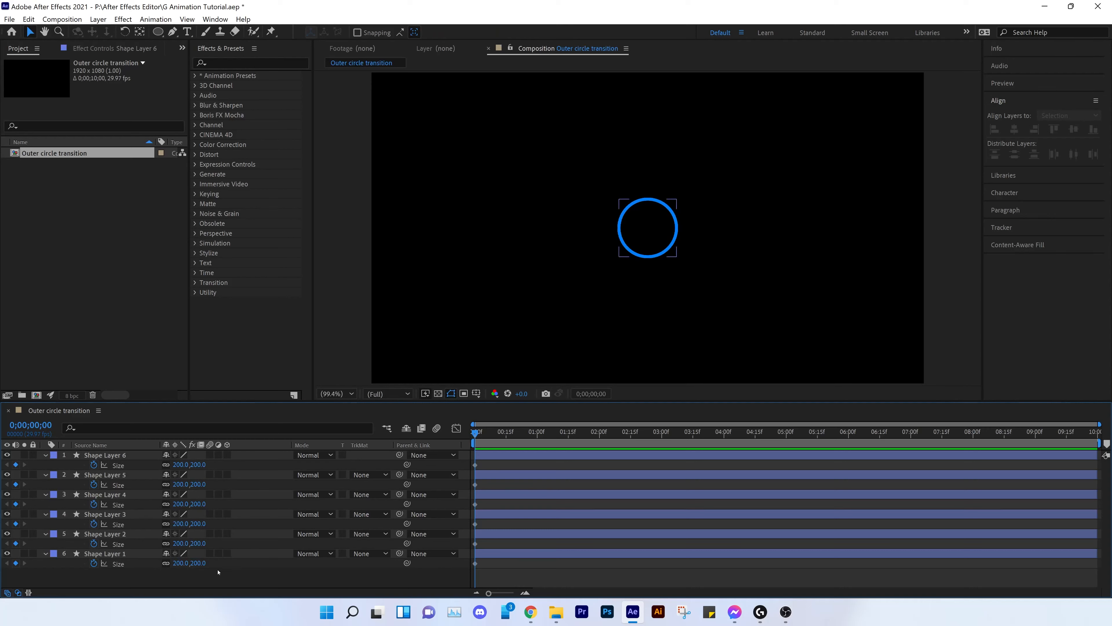
- Set the ellipse Size to 210 on Shape Layer 2, 220 on Shape Layer 3 and 230 on Shape Layer 4
{"action": "left_click", "coordinate": [198, 543]}
{"action": "type", "text": "210"}
{"action": "key", "text": "Return"}
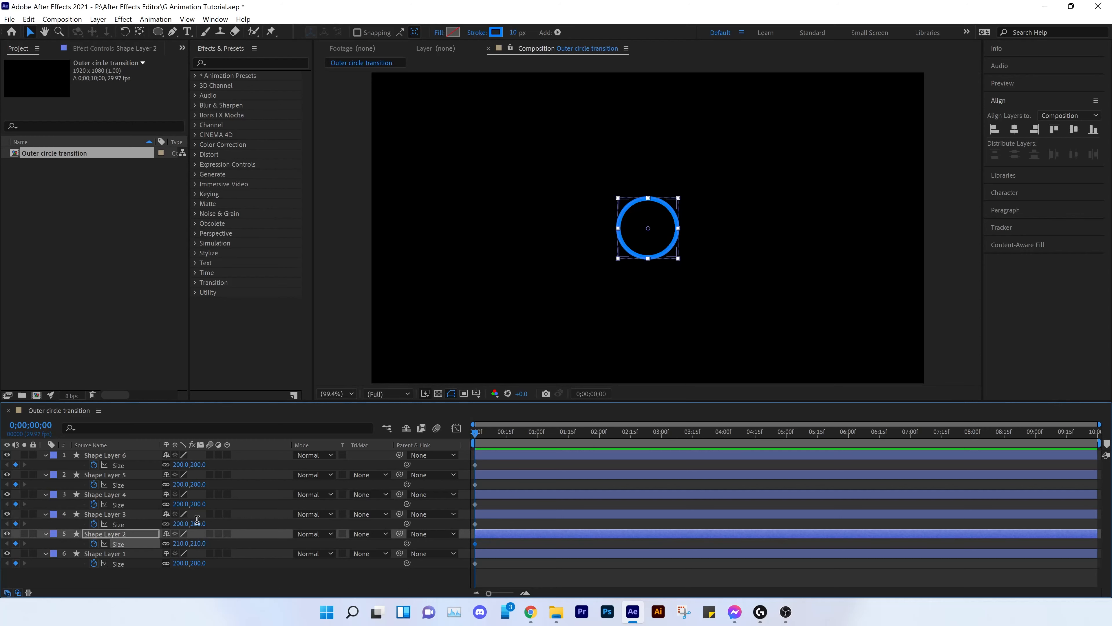
{"action": "left_click", "coordinate": [198, 522]}
{"action": "type", "text": "220"}
{"action": "key", "text": "Return"}
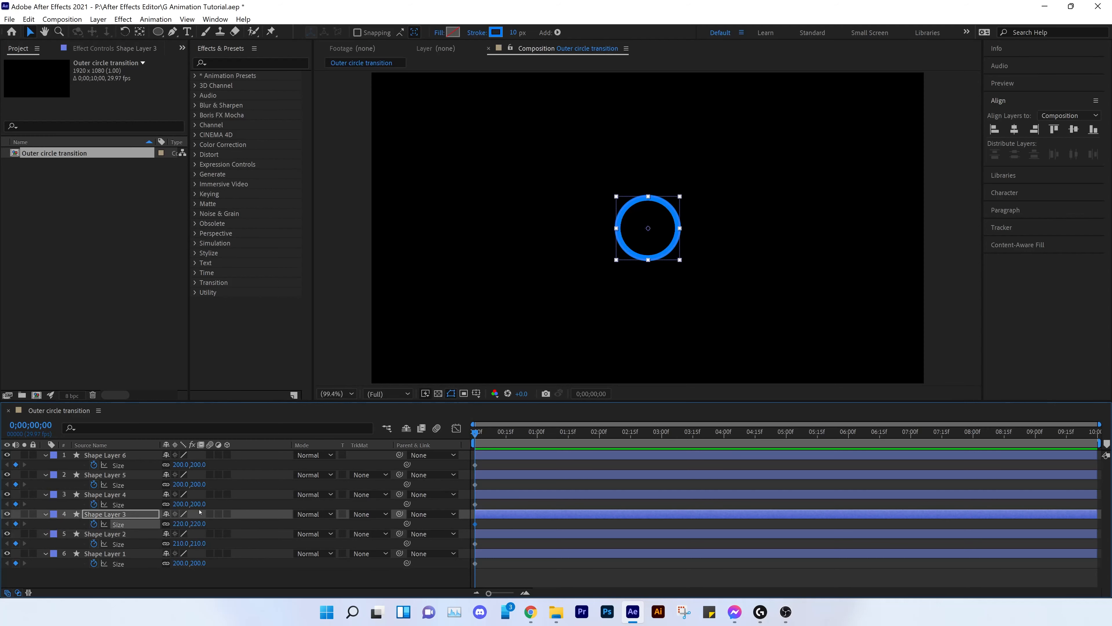
{"action": "left_click", "coordinate": [198, 504]}
{"action": "type", "text": "230"}
{"action": "key", "text": "Return"}
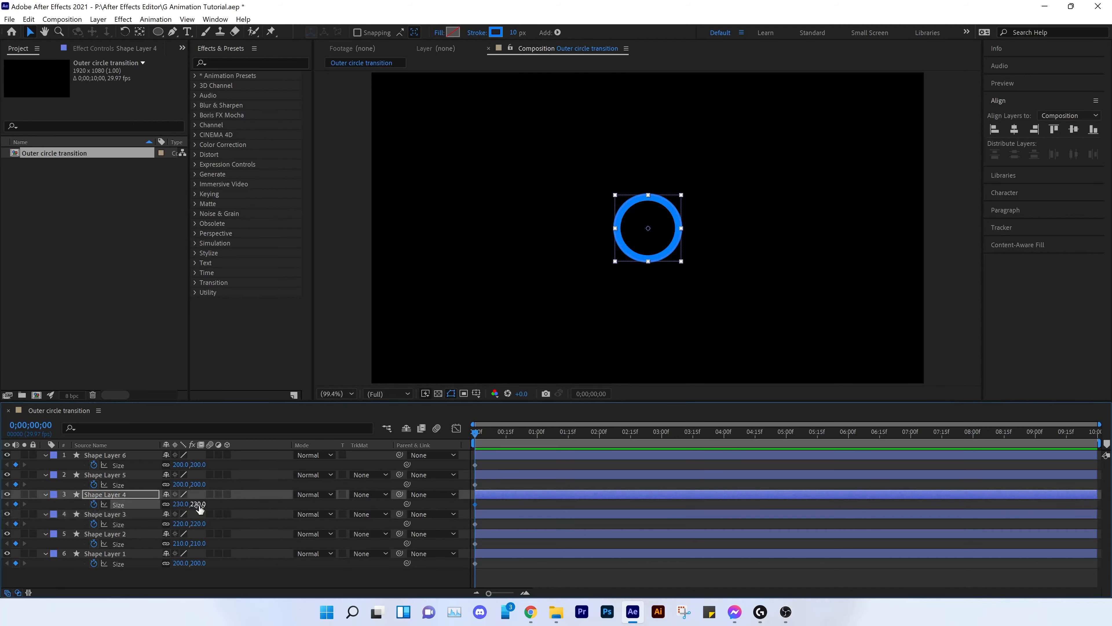
- Set the ellipse Size to 240 on Shape Layer 5 and 250 on Shape Layer 6
{"action": "left_click", "coordinate": [198, 484]}
{"action": "type", "text": "2040"}
{"action": "key", "text": "Return"}
{"action": "left_click", "coordinate": [199, 464]}
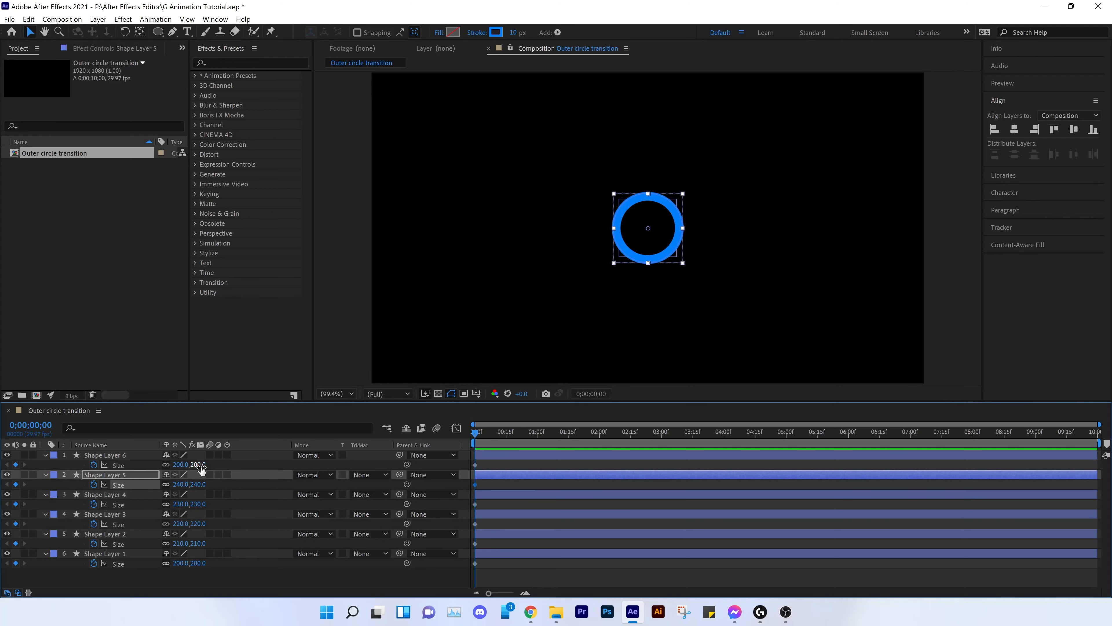
{"action": "type", "text": "250"}
{"action": "key", "text": "Return"}
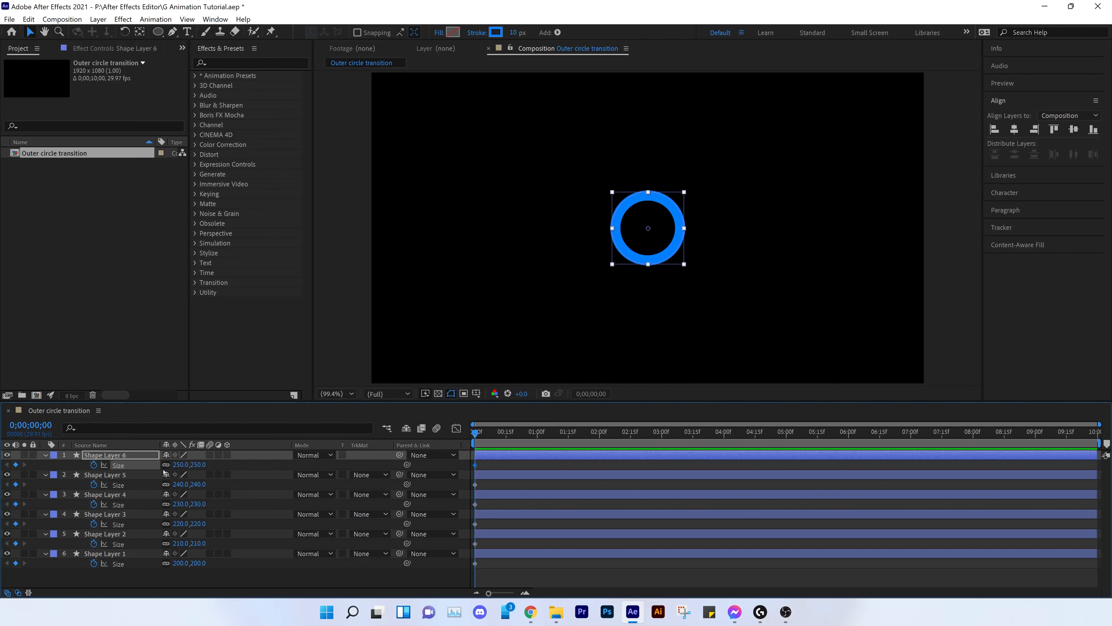
- Try an unlinked Size of 280 × 250 on Shape Layer 6, and restore it to a linked 250 × 250
{"action": "left_click", "coordinate": [180, 465]}
{"action": "key", "text": "Return"}
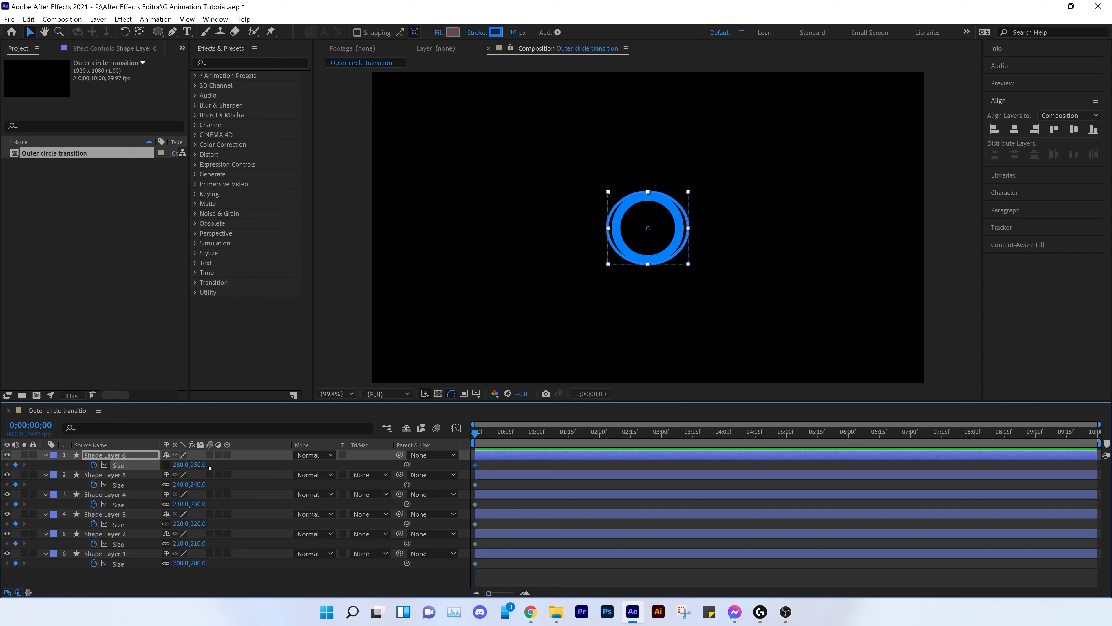
{"action": "left_click", "coordinate": [178, 465]}
{"action": "type", "text": "250"}
{"action": "key", "text": "Return"}
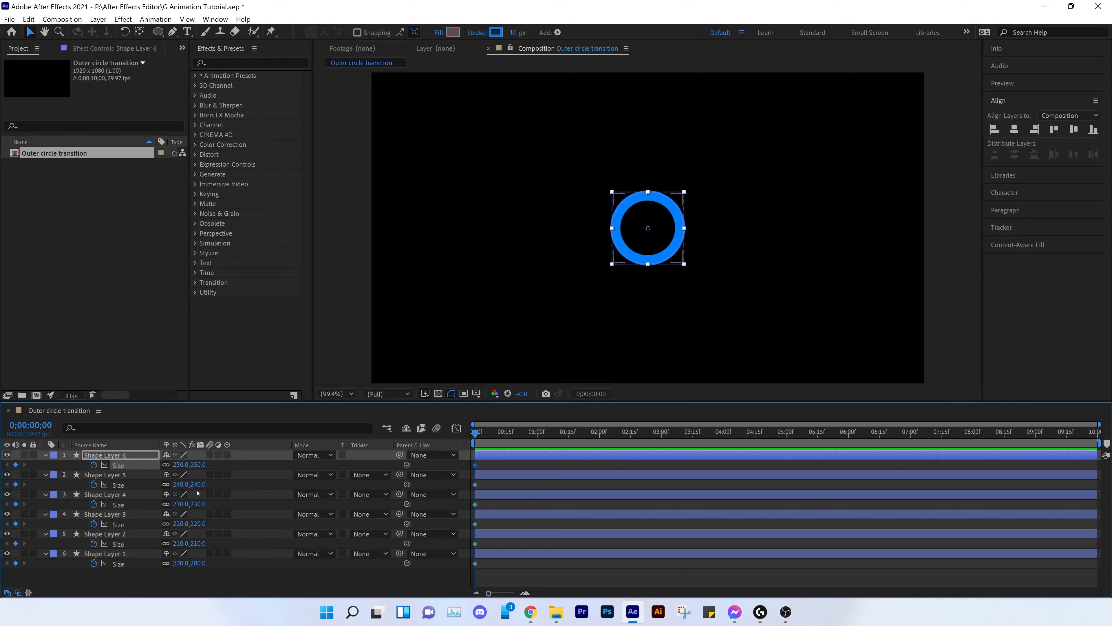
- Stretch all six Size keyframes together in the Graph Editor, spacing the circles evenly from 200 to about 2145, and return to the layer bars
{"action": "left_click", "coordinate": [265, 582]}
{"action": "left_click_drag", "start_coordinate": [258, 583], "coordinate": [42, 451]}
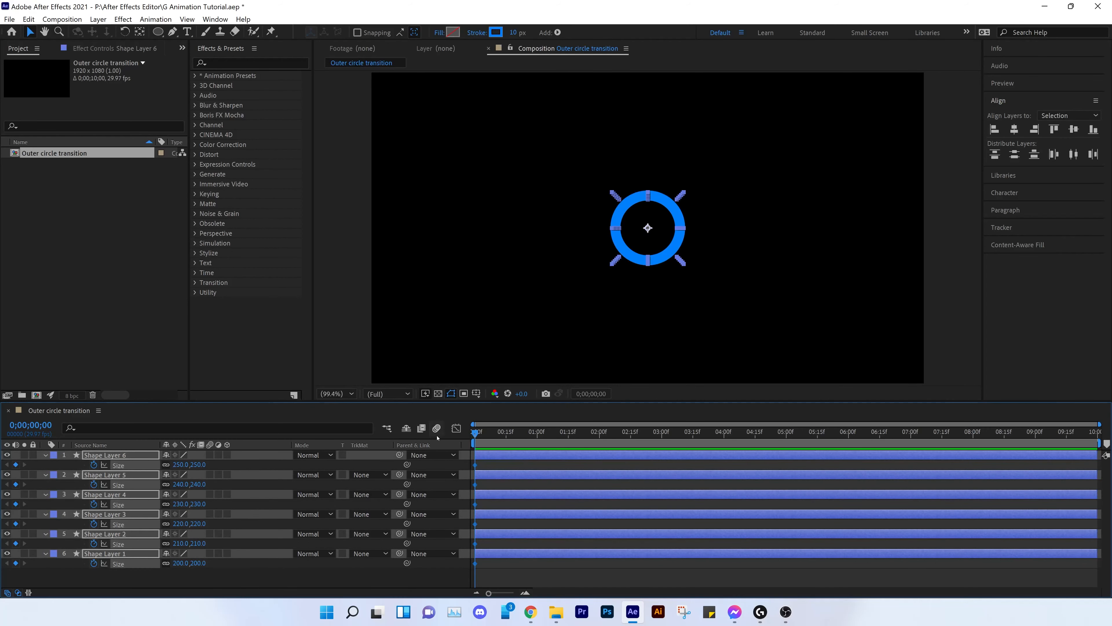
{"action": "left_click", "coordinate": [457, 428]}
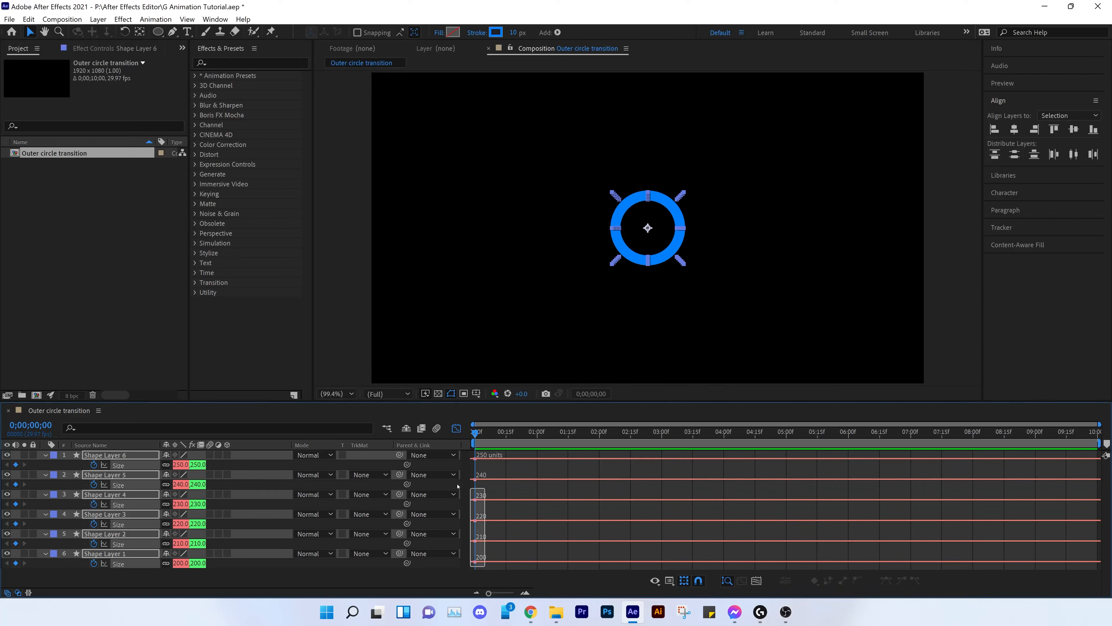
{"action": "scroll", "coordinate": [479, 464], "scroll_direction": "up", "scroll_amount": 5}
{"action": "scroll", "coordinate": [463, 538], "scroll_direction": "down", "scroll_amount": 5}
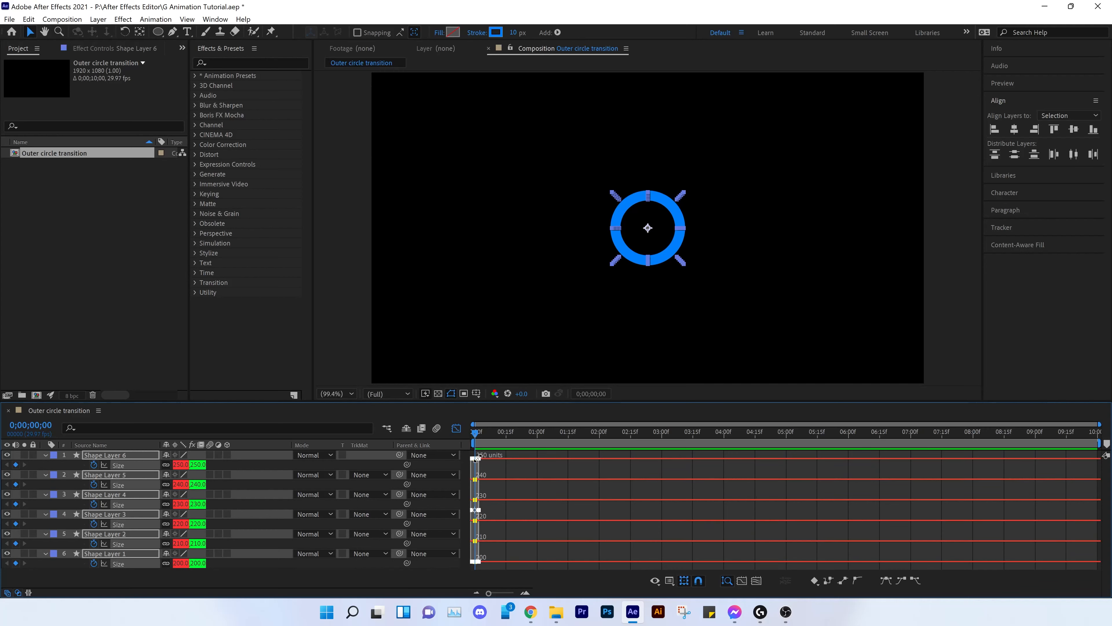
{"action": "left_click_drag", "start_coordinate": [475, 458], "coordinate": [466, 73]}
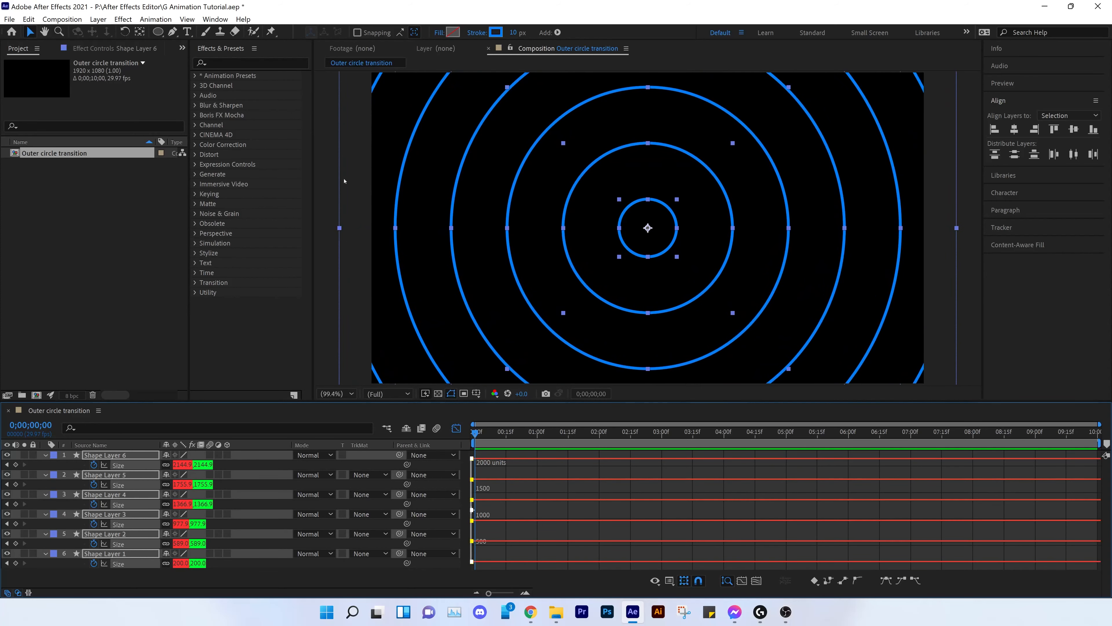
{"action": "left_click", "coordinate": [256, 575]}
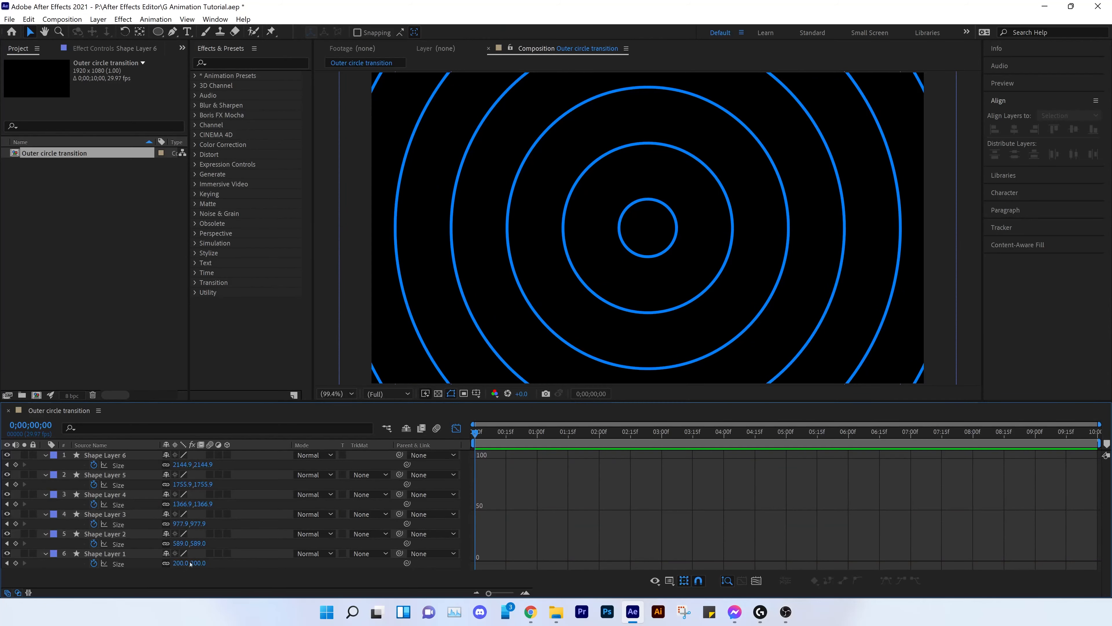
{"action": "left_click", "coordinate": [456, 428]}
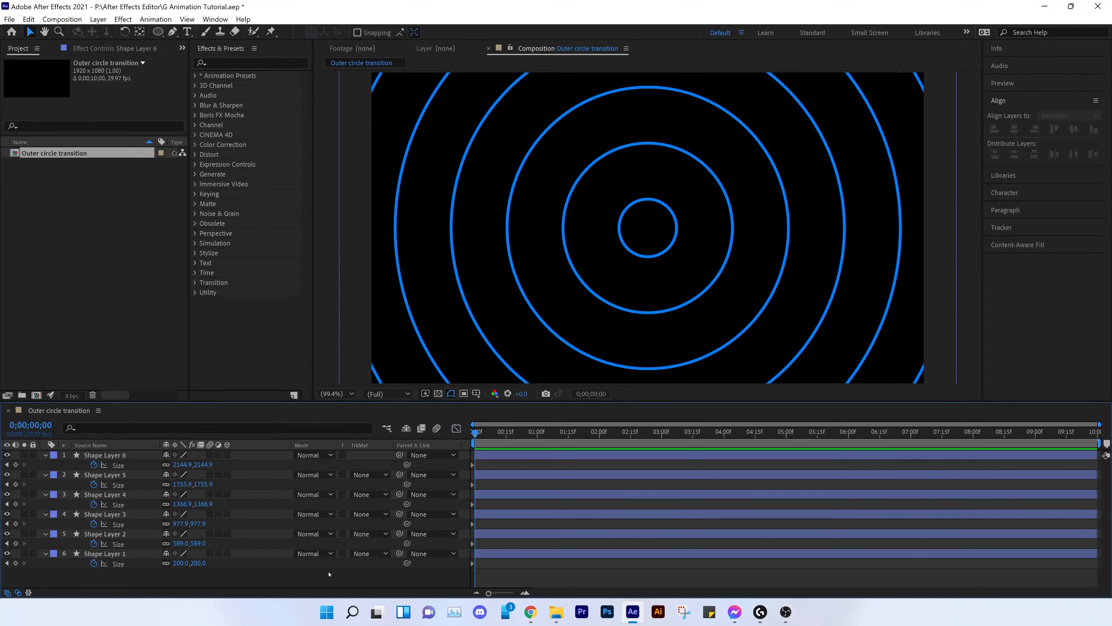
- Set the stroke width of all six circles to 198 px
{"action": "left_click_drag", "start_coordinate": [312, 577], "coordinate": [106, 456]}
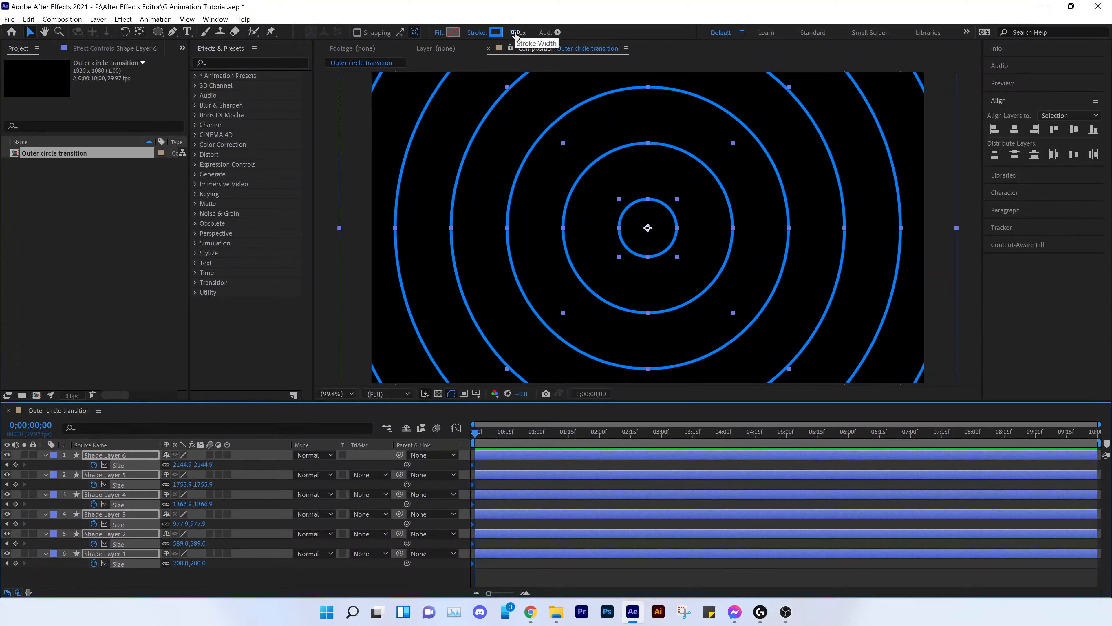
{"action": "mouse_move", "coordinate": [515, 33]}
{"action": "left_mouse_down"}
{"action": "mouse_move", "coordinate": [664, 50]}
{"action": "mouse_move", "coordinate": [624, 44]}
{"action": "mouse_move", "coordinate": [640, 43]}
{"action": "left_mouse_up"}
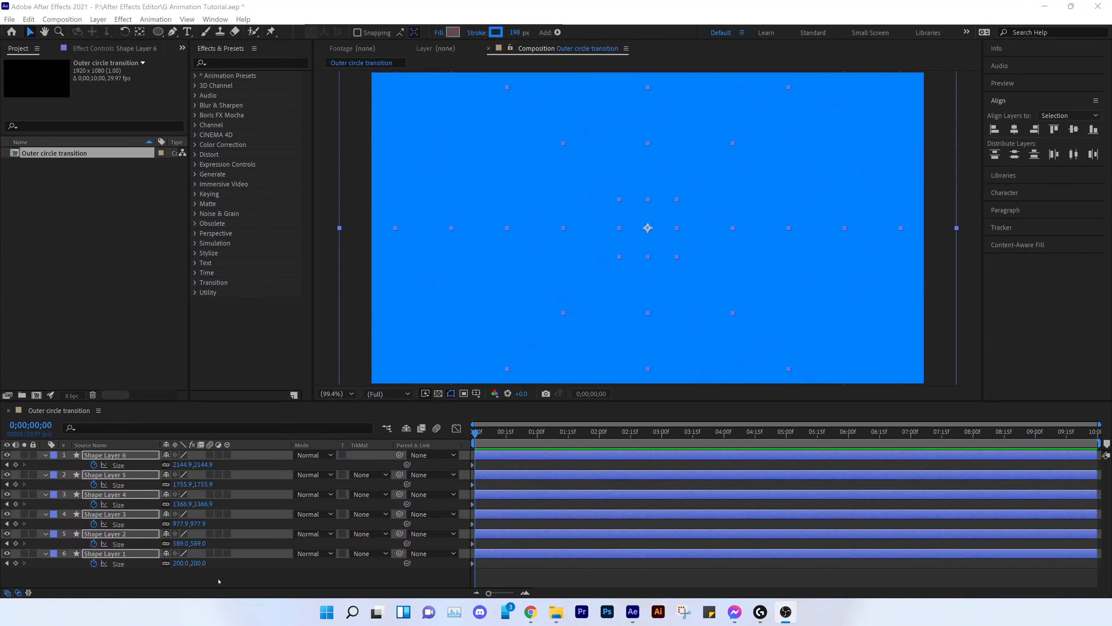
- Filter the selected layers' properties for "cap" and set the stroke Line Cap of Shape Layers 6, 5 and 4 to Round Cap
{"action": "left_click_drag", "start_coordinate": [218, 581], "coordinate": [50, 447]}
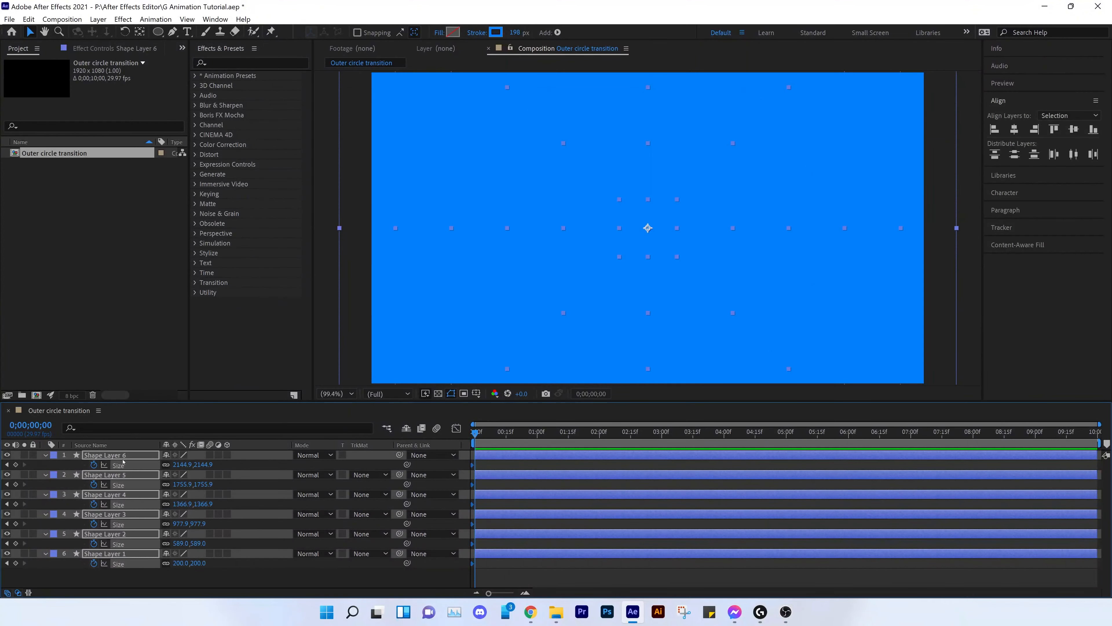
{"action": "left_click", "coordinate": [98, 427]}
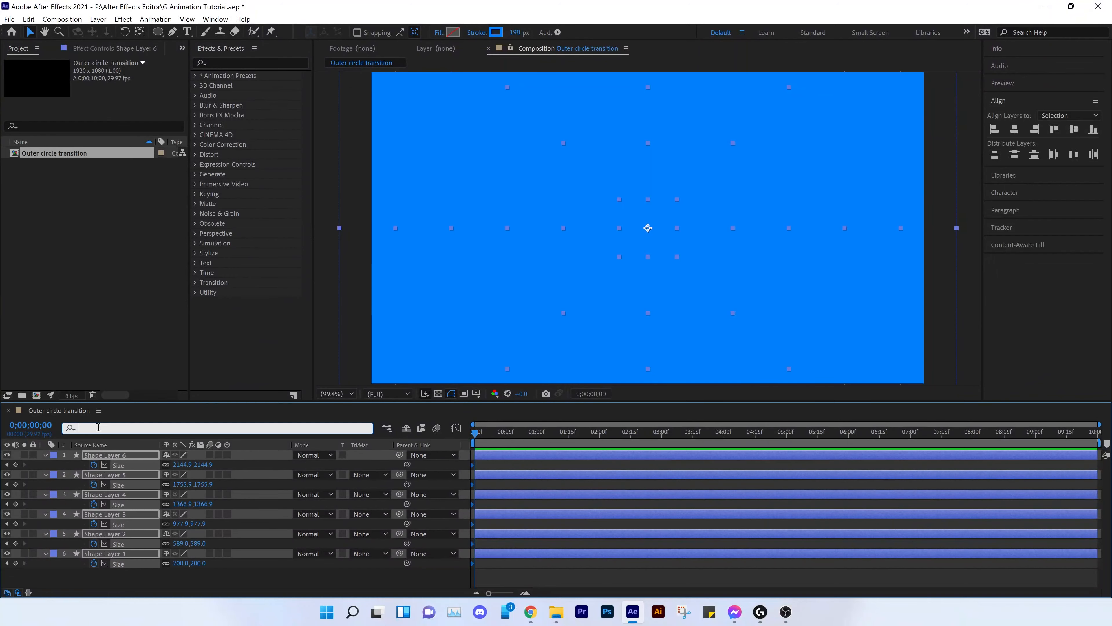
{"action": "type", "text": "cap"}
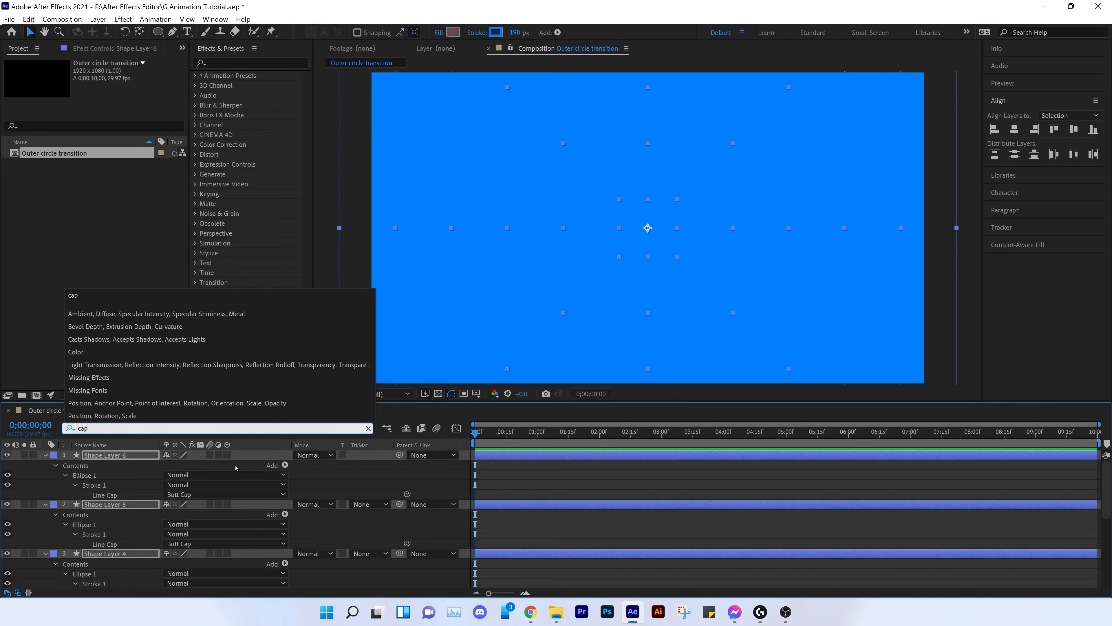
{"action": "left_click", "coordinate": [258, 495]}
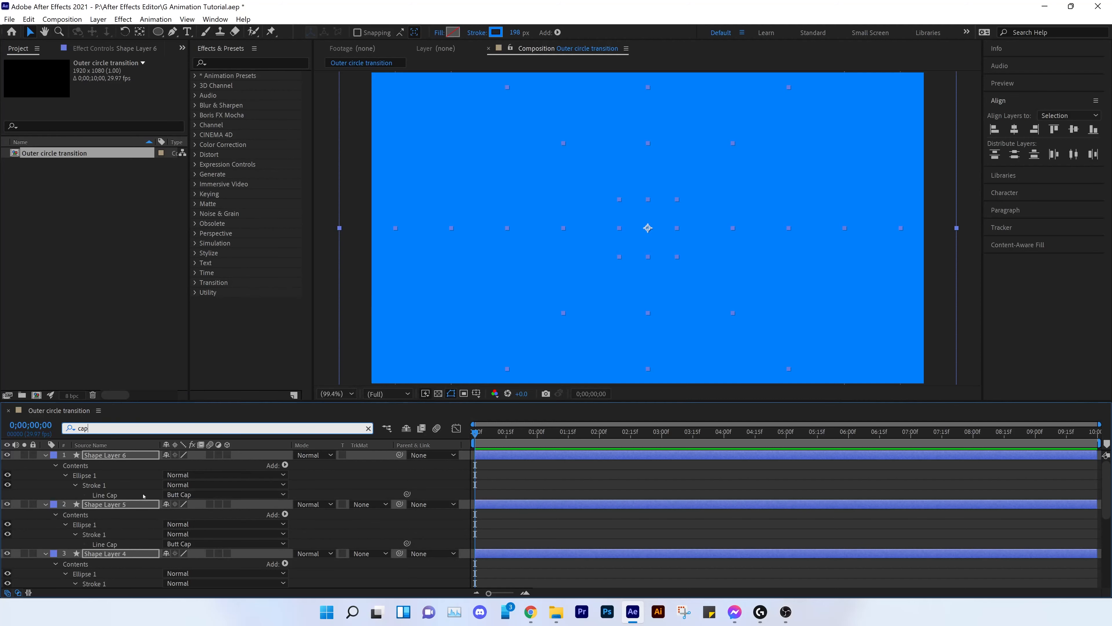
{"action": "left_click", "coordinate": [281, 495]}
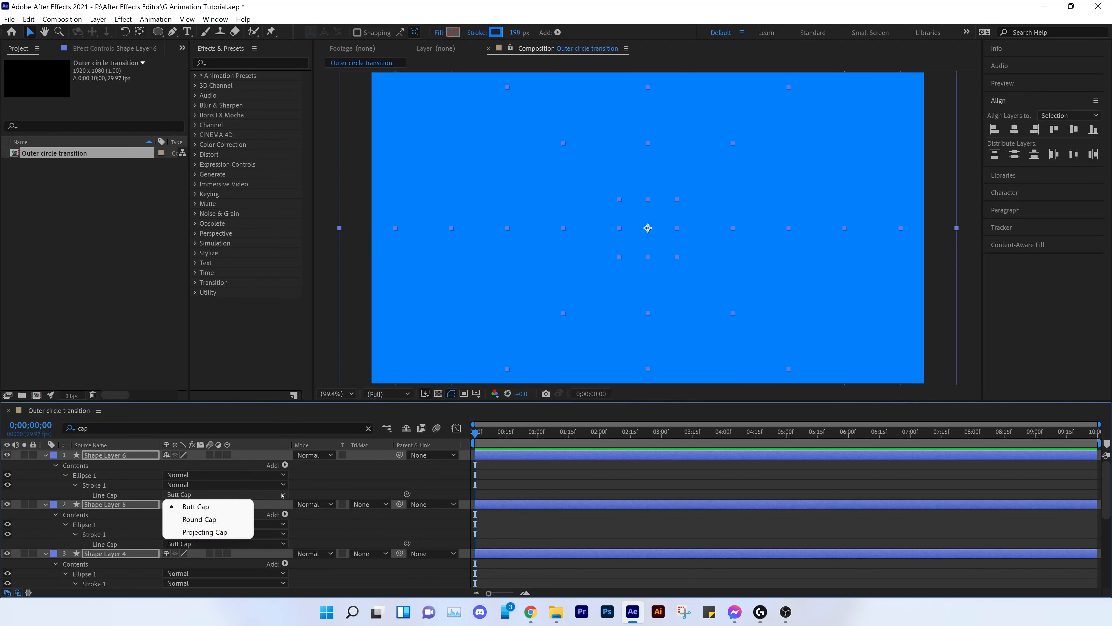
{"action": "left_click", "coordinate": [214, 520]}
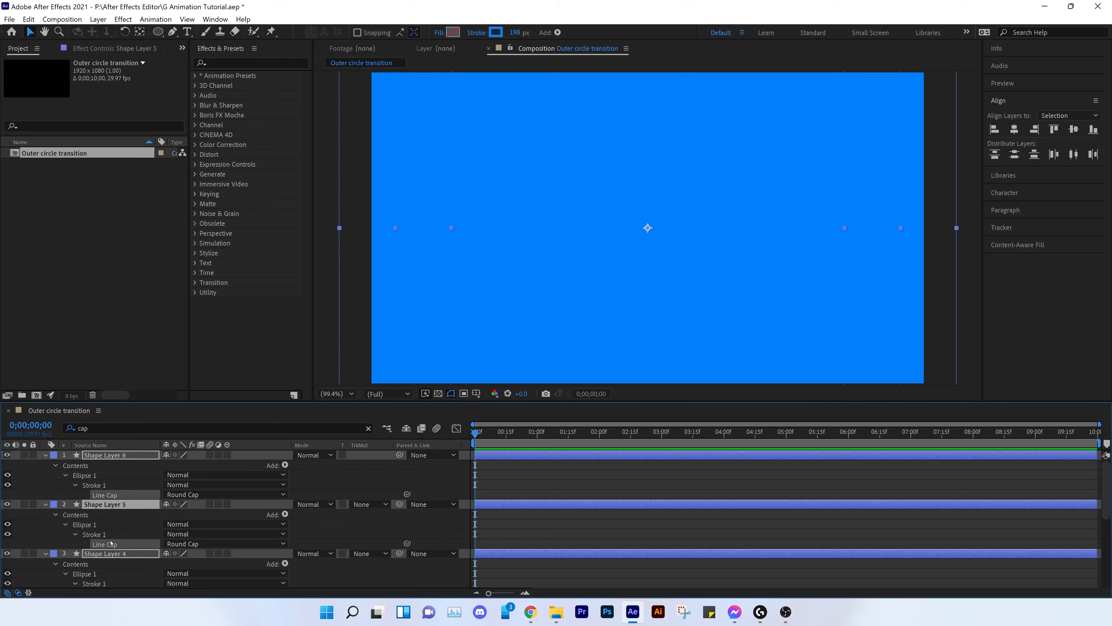
- Set the stroke Line Cap of Shape Layers 3, 2 and 1 to Round Cap as well
{"action": "scroll", "coordinate": [125, 533], "scroll_direction": "down", "scroll_amount": 1}
{"action": "scroll", "coordinate": [119, 540], "scroll_direction": "down", "scroll_amount": 1}
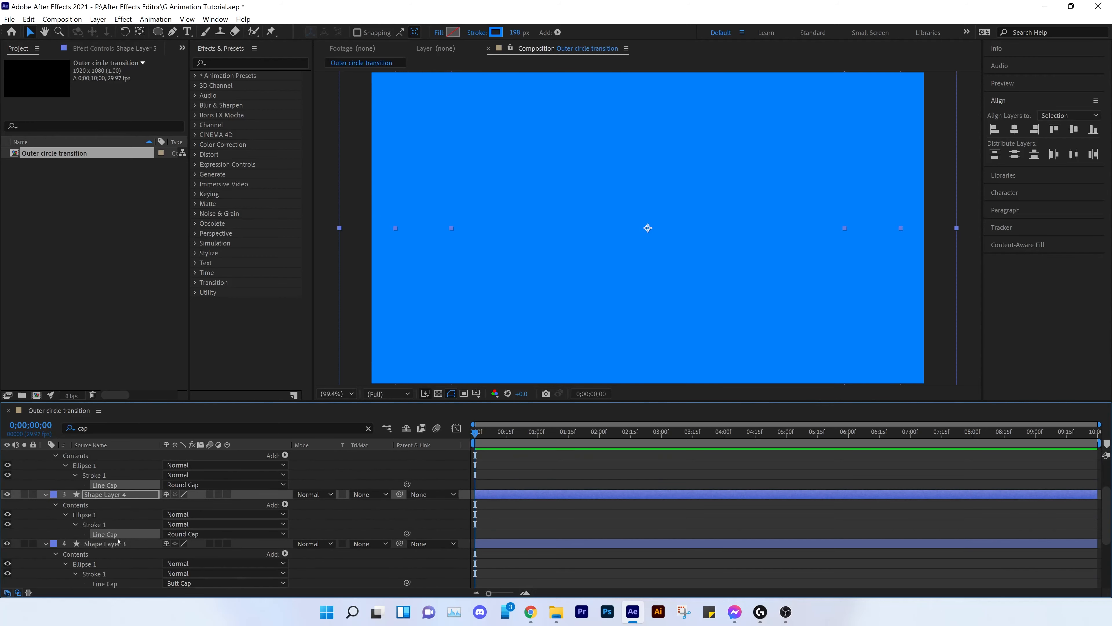
{"action": "scroll", "coordinate": [121, 535], "scroll_direction": "down", "scroll_amount": 2}
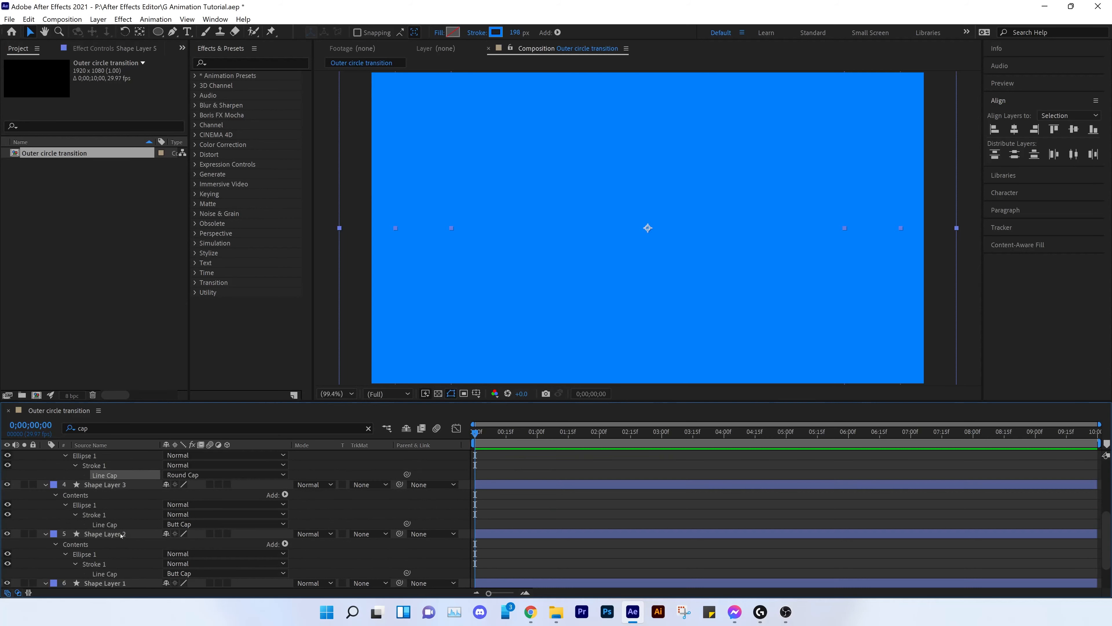
{"action": "left_click", "coordinate": [115, 525], "text": "ctrl"}
{"action": "left_click", "coordinate": [114, 573], "text": "ctrl"}
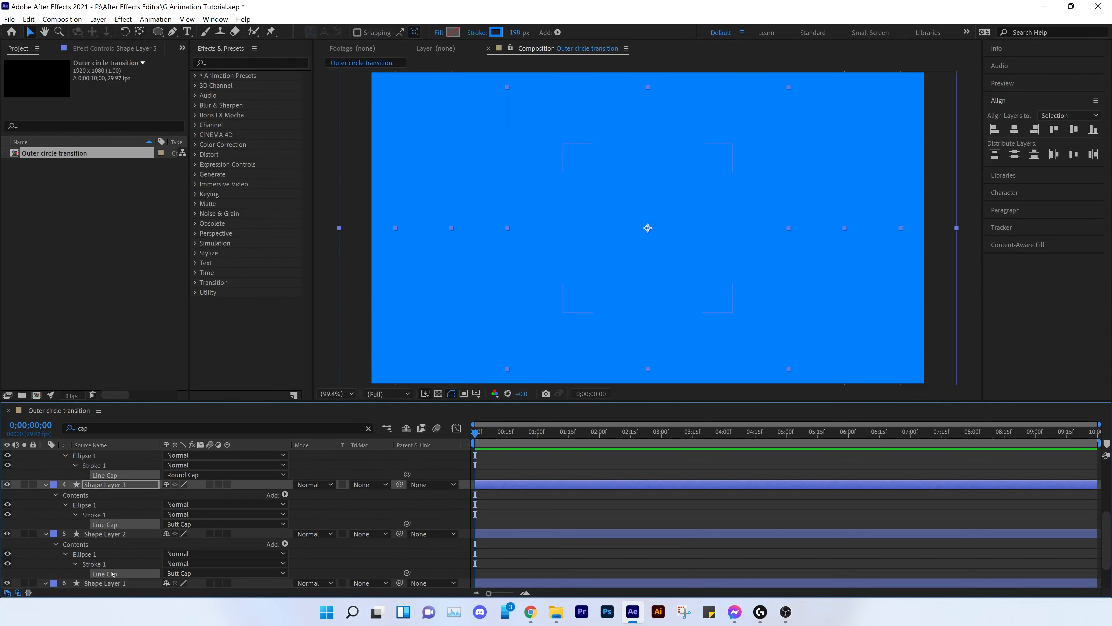
{"action": "scroll", "coordinate": [113, 573], "scroll_direction": "down", "scroll_amount": 1}
{"action": "scroll", "coordinate": [113, 573], "scroll_direction": "down", "scroll_amount": 1}
{"action": "left_click", "coordinate": [107, 582], "text": "ctrl"}
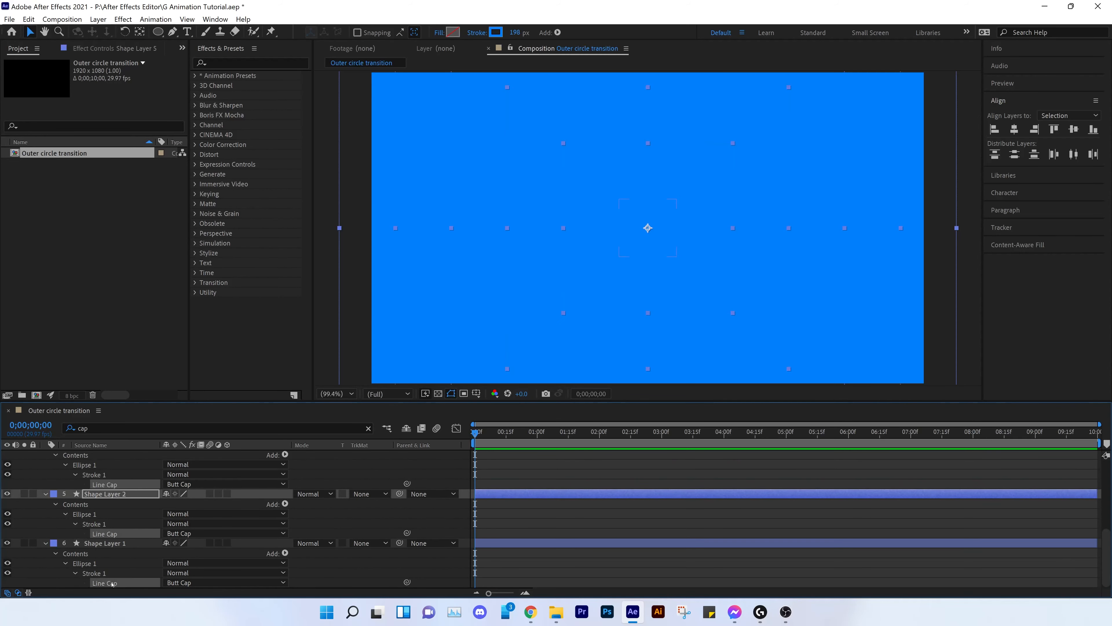
{"action": "left_click", "coordinate": [280, 582]}
{"action": "left_click", "coordinate": [222, 560]}
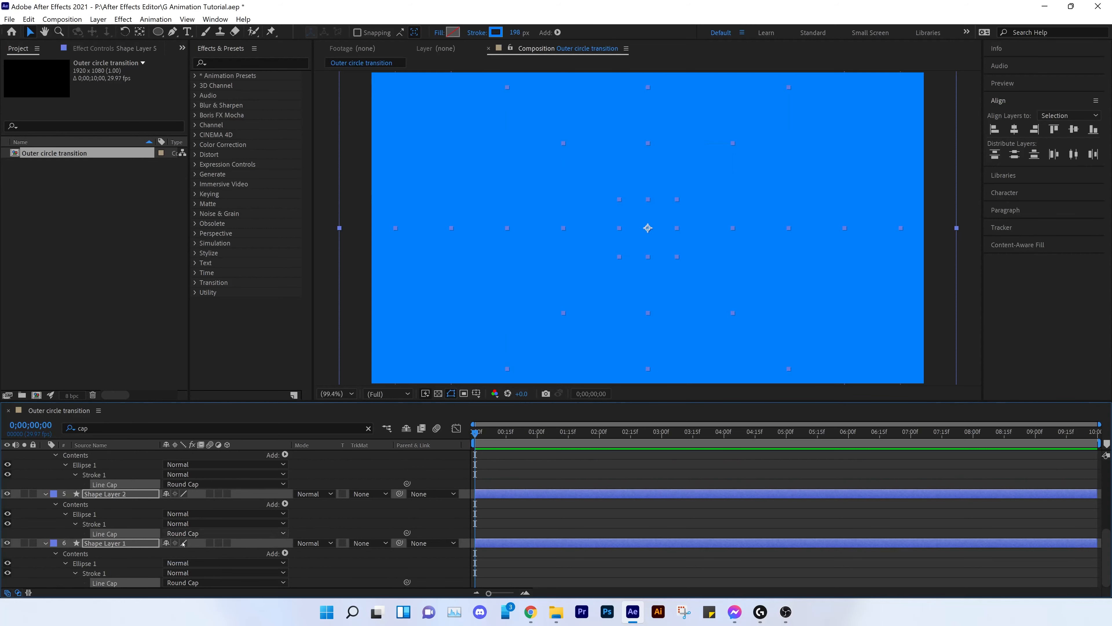
{"action": "scroll", "coordinate": [189, 500], "scroll_direction": "up", "scroll_amount": 6}
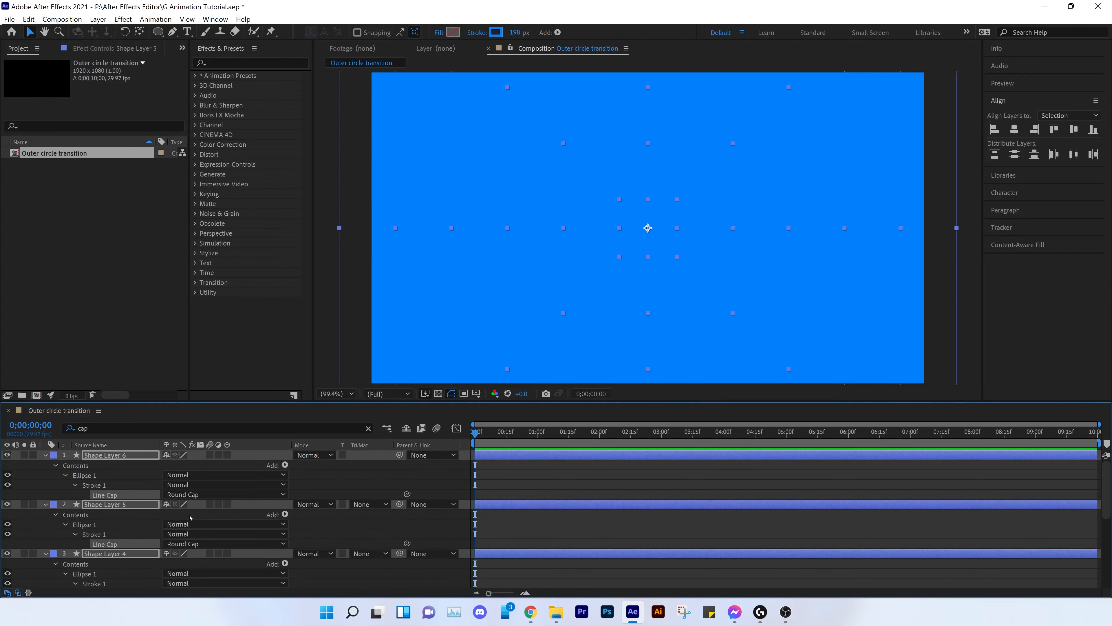
{"action": "scroll", "coordinate": [190, 517], "scroll_direction": "down", "scroll_amount": 6}
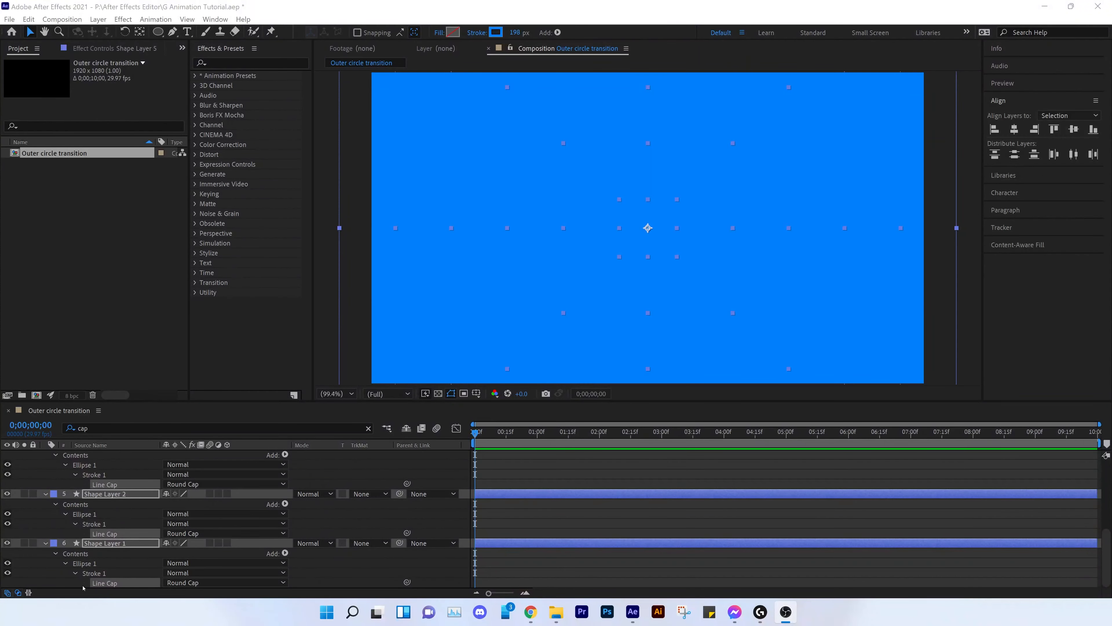
- Clear the property filter, collapse all six shape layers and deselect them
{"action": "left_click_drag", "start_coordinate": [82, 588], "coordinate": [132, 433]}
{"action": "key", "text": "u"}
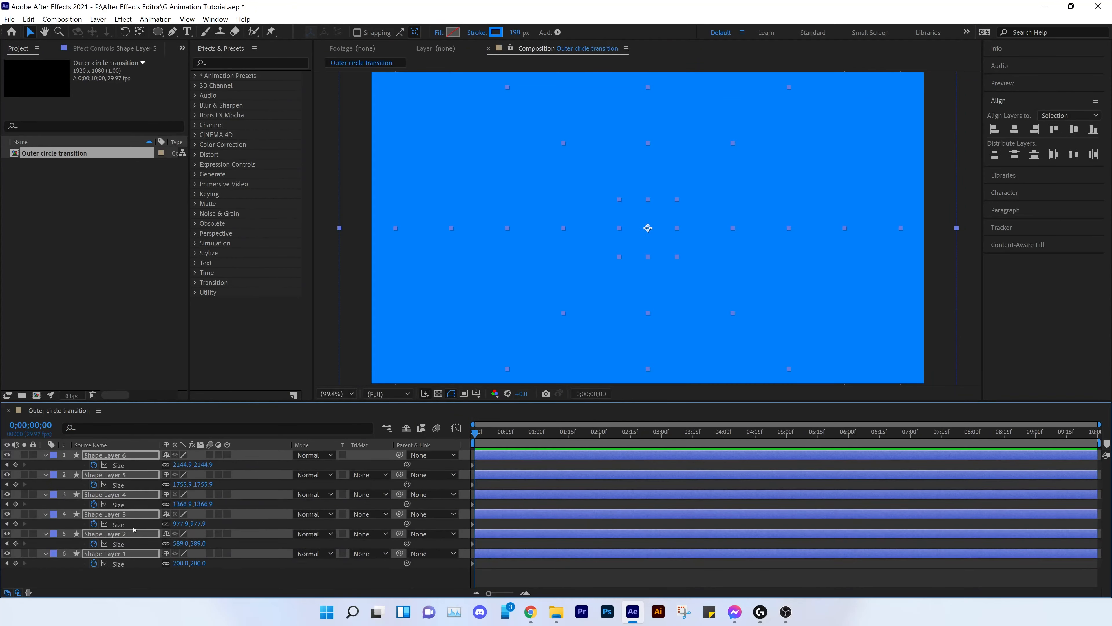
{"action": "key", "text": "u"}
{"action": "left_click", "coordinate": [134, 538]}
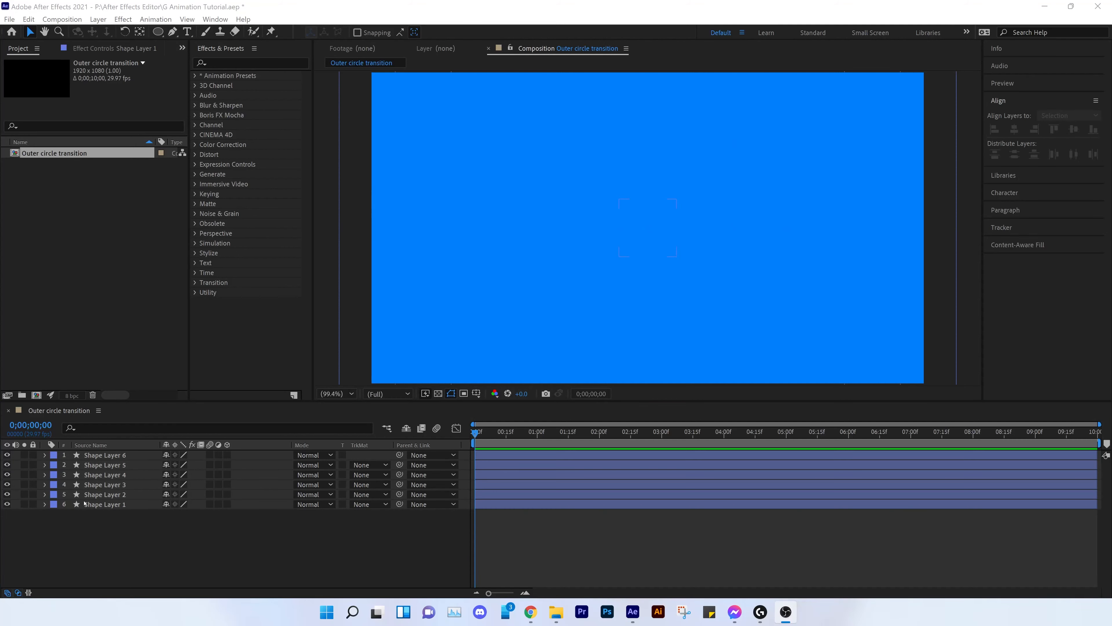
- Add Trim Paths to Shape Layer 1 and expand its properties
{"action": "left_click", "coordinate": [44, 505]}
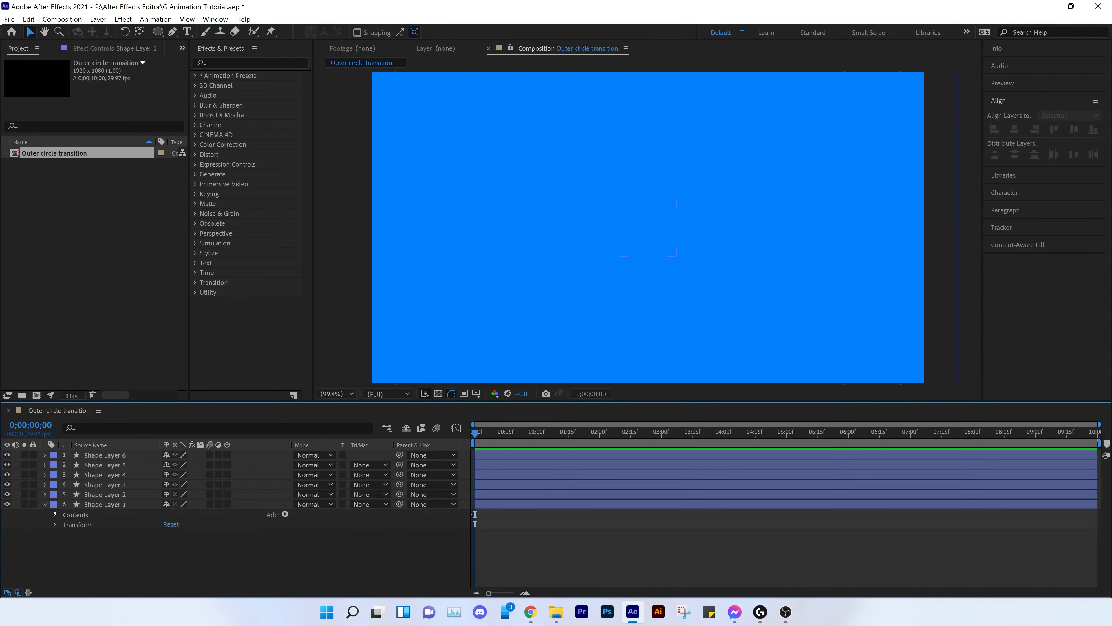
{"action": "left_click", "coordinate": [285, 515]}
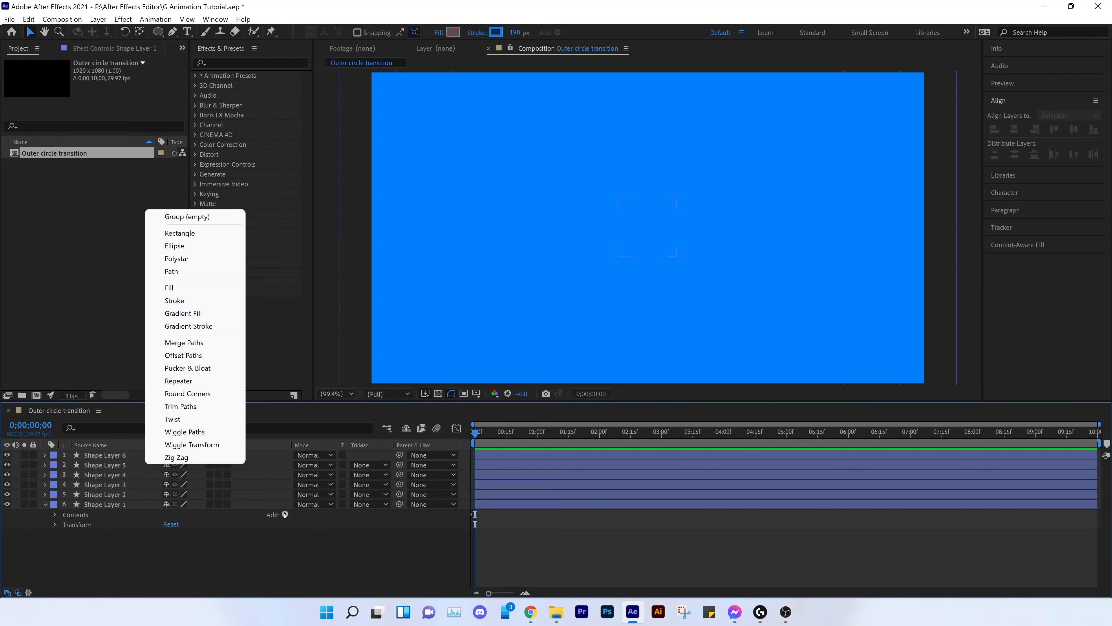
{"action": "left_click", "coordinate": [203, 407]}
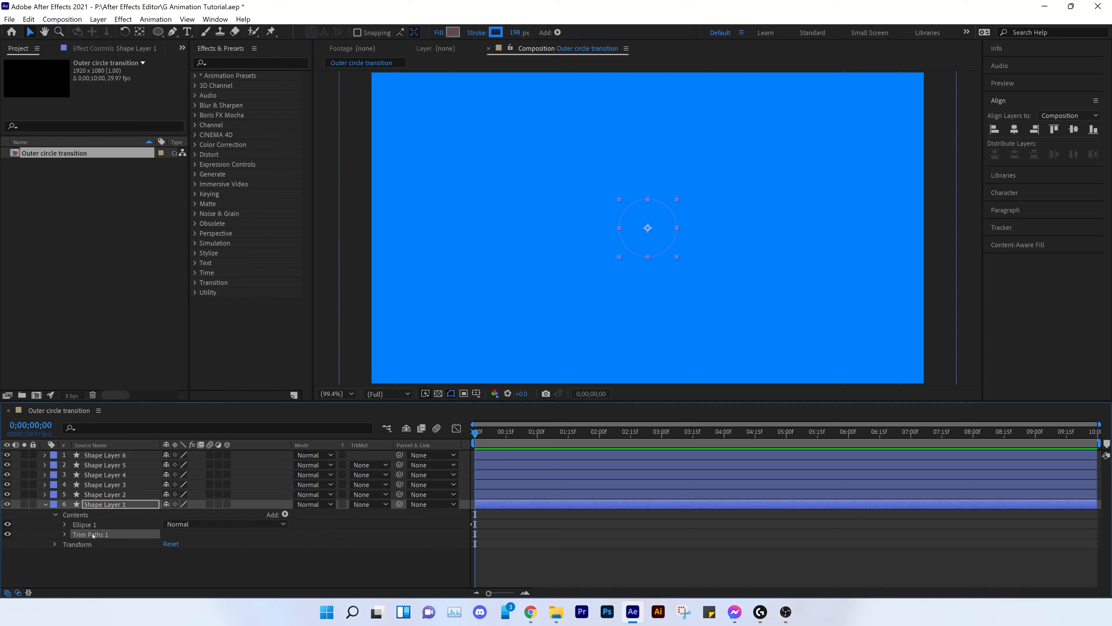
{"action": "left_click", "coordinate": [65, 534]}
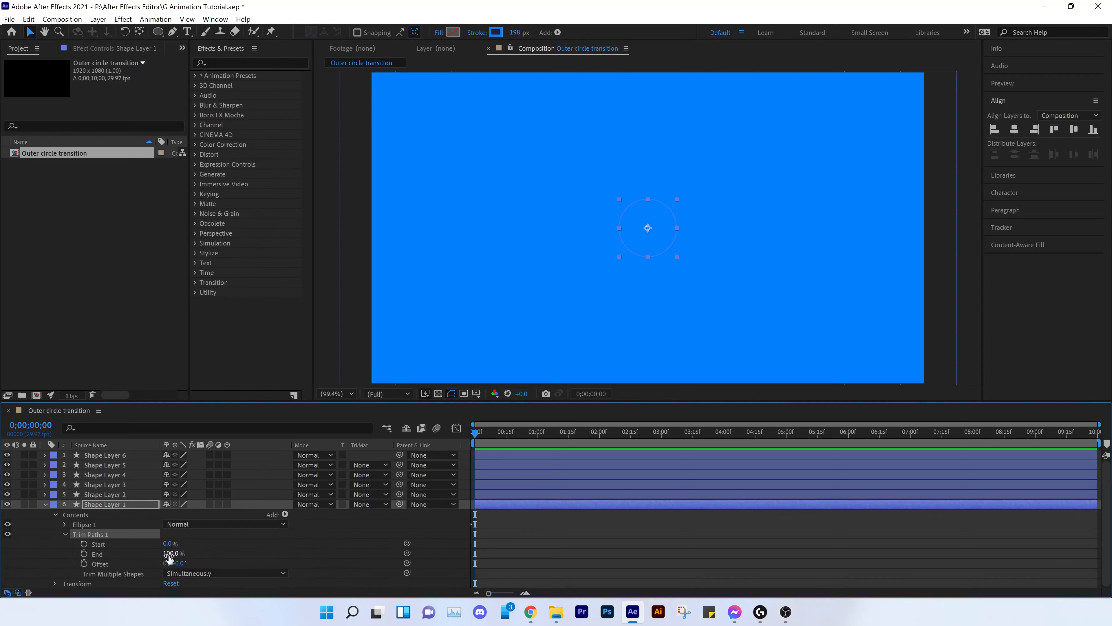
- Keyframe the Trim Paths End and Offset on Shape Layer 1 and move both keyframes to about one second
{"action": "left_click", "coordinate": [84, 554]}
{"action": "left_click", "coordinate": [84, 563]}
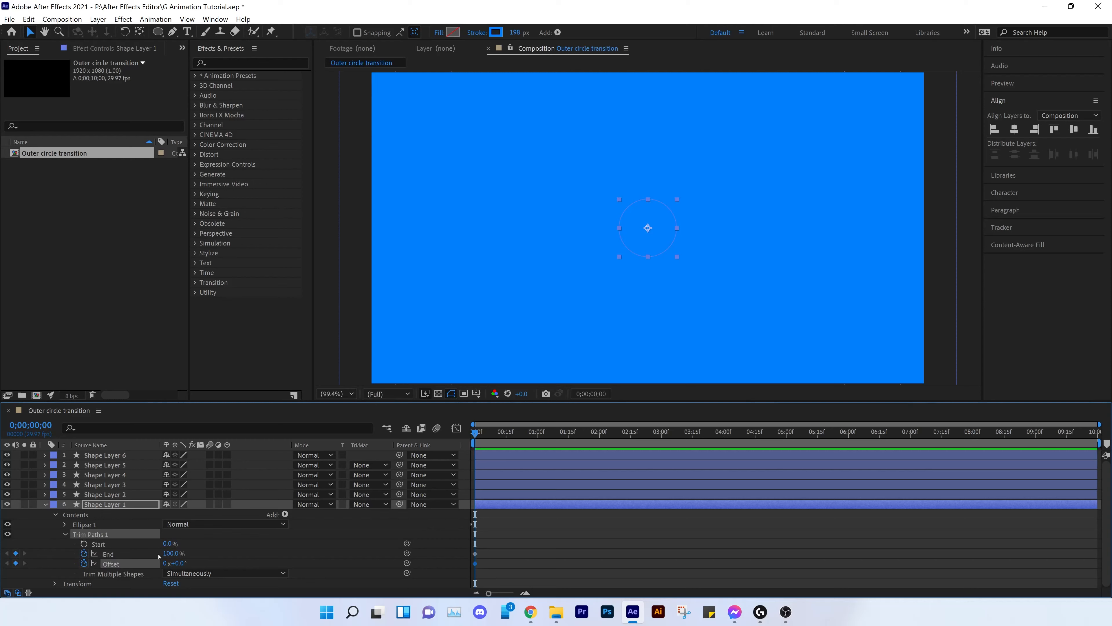
{"action": "left_click_drag", "start_coordinate": [500, 572], "coordinate": [541, 560]}
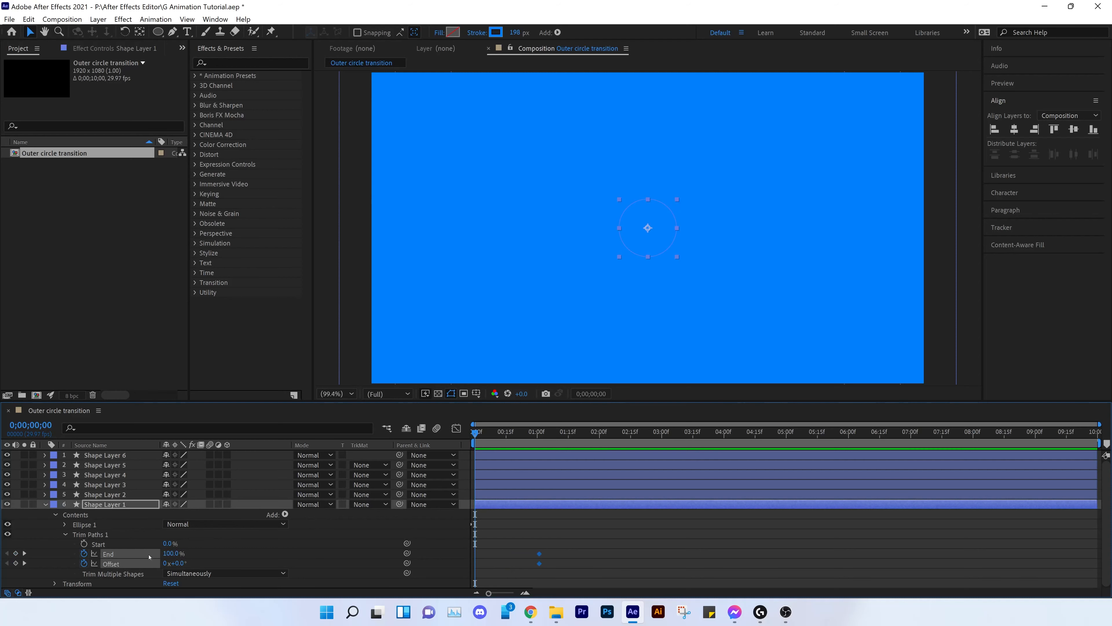
- At the start of Shape Layer 1, keyframe the Trim Paths End at 0% and Offset at -90°
{"action": "left_click", "coordinate": [173, 554]}
{"action": "type", "text": "0"}
{"action": "key", "text": "Return"}
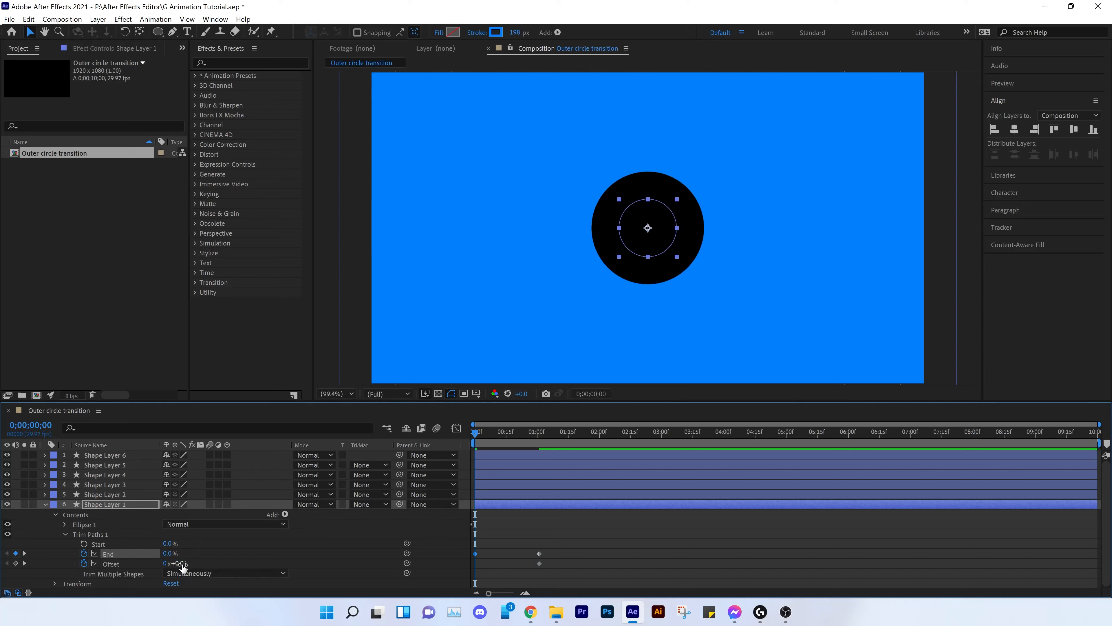
{"action": "left_click", "coordinate": [181, 563]}
{"action": "type", "text": "-90"}
{"action": "key", "text": "Return"}
{"action": "left_click", "coordinate": [545, 571]}
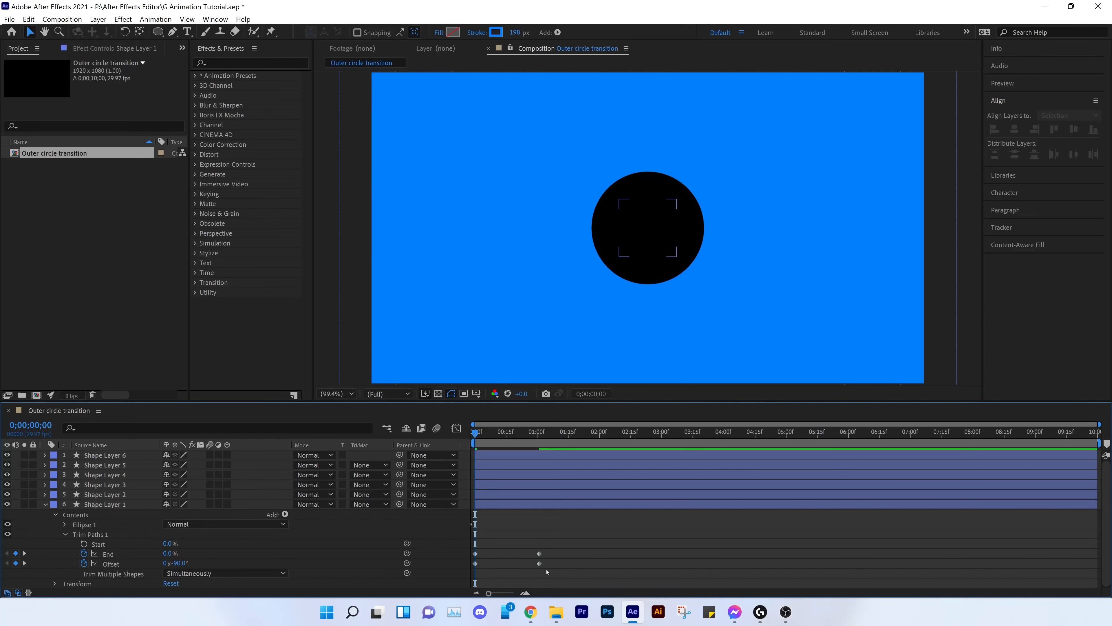
- Copy the keyframed Trim Paths from Shape Layer 1 and paste it onto Shape Layers 2 to 6
{"action": "mouse_move", "coordinate": [590, 565]}
{"action": "left_mouse_down"}
{"action": "mouse_move", "coordinate": [488, 566]}
{"action": "mouse_move", "coordinate": [468, 551]}
{"action": "left_mouse_up"}
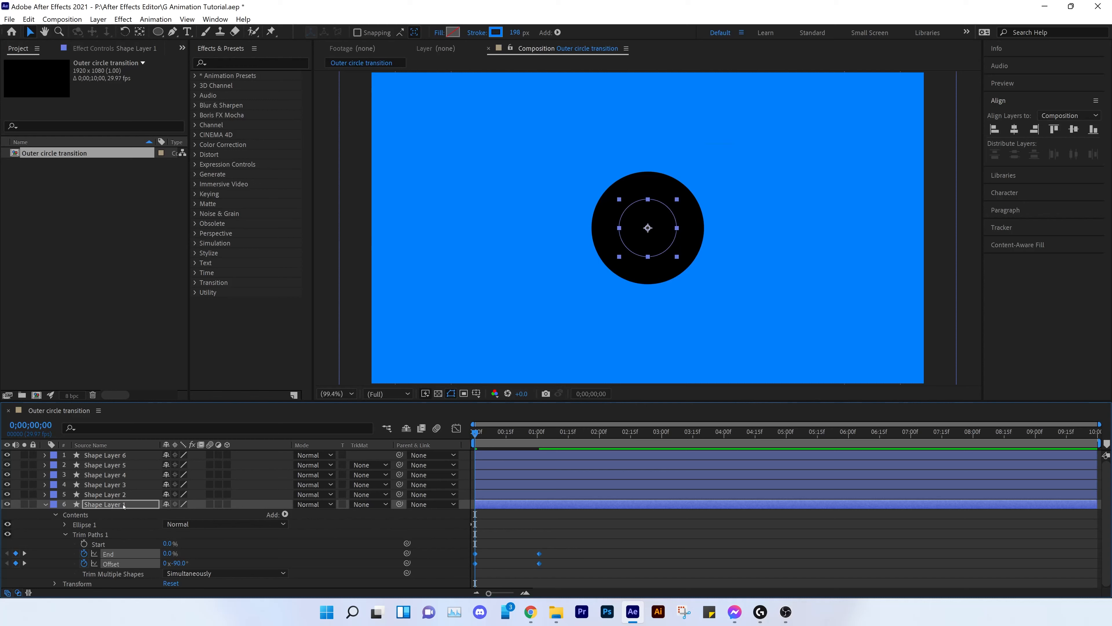
{"action": "left_click", "coordinate": [112, 504]}
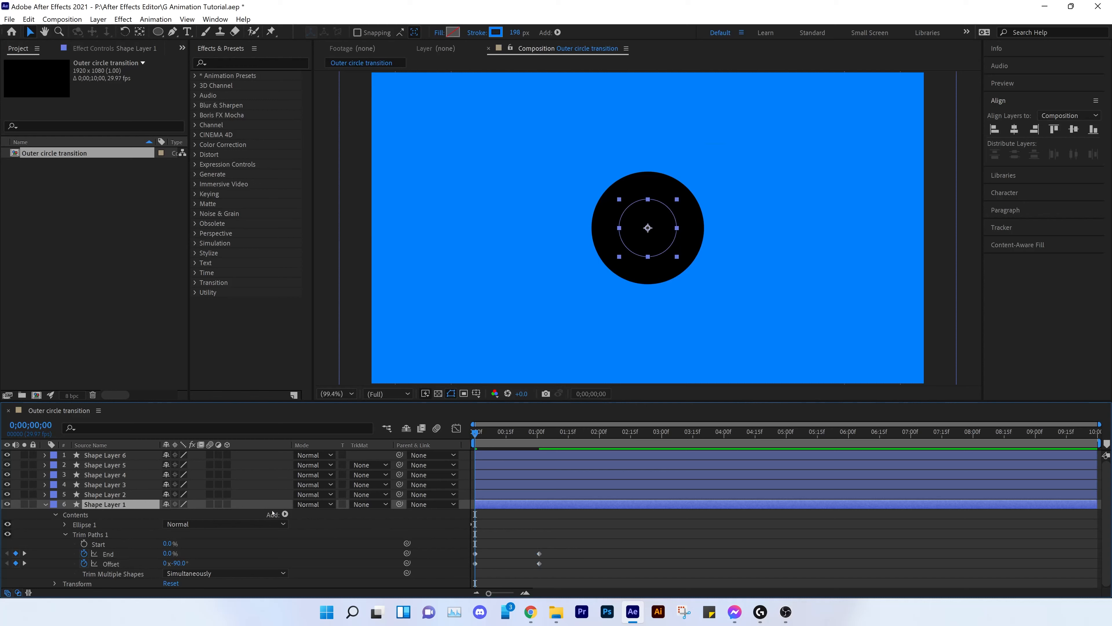
{"action": "left_click", "coordinate": [95, 495]}
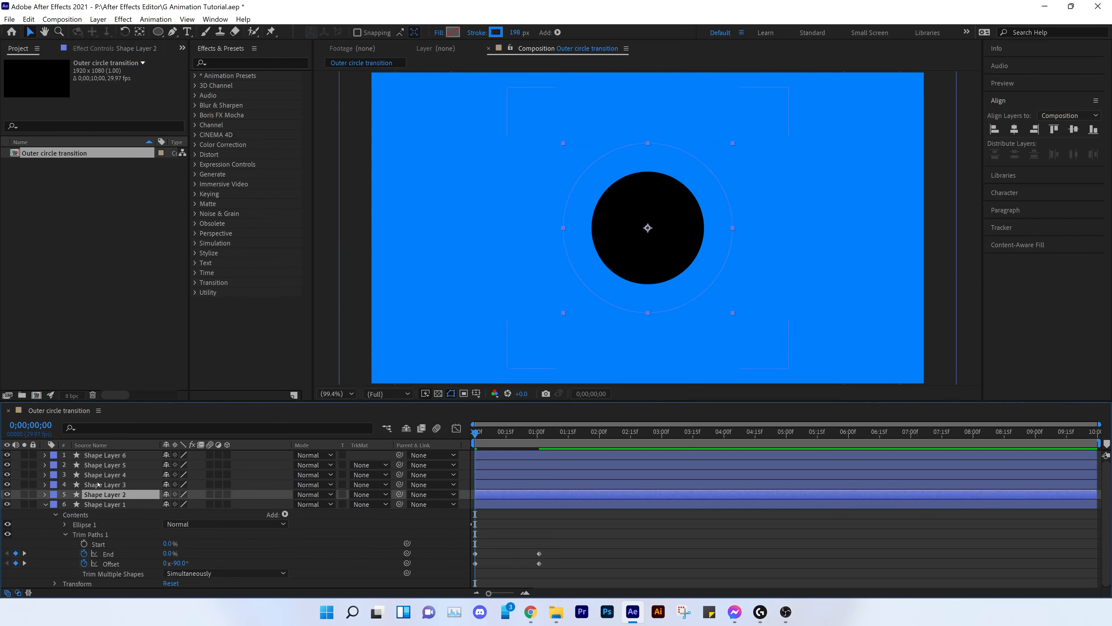
{"action": "left_click", "coordinate": [98, 484], "text": "ctrl"}
{"action": "left_click", "coordinate": [98, 475], "text": "ctrl"}
{"action": "left_click", "coordinate": [103, 465], "text": "ctrl"}
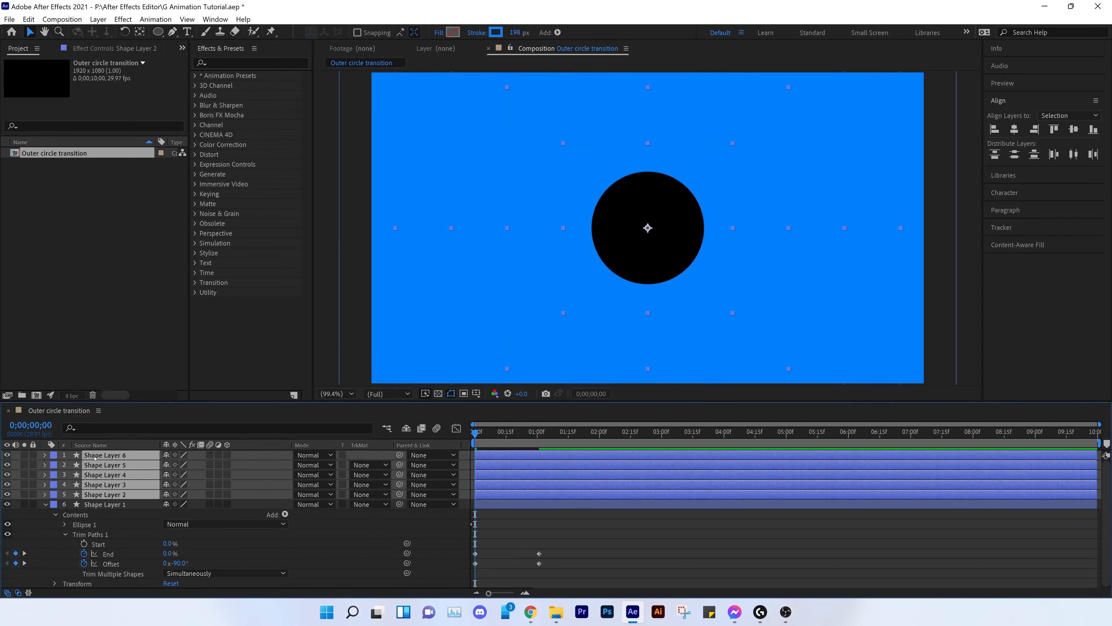
{"action": "left_click", "coordinate": [105, 455], "text": "ctrl"}
{"action": "key", "text": "ctrl+v"}
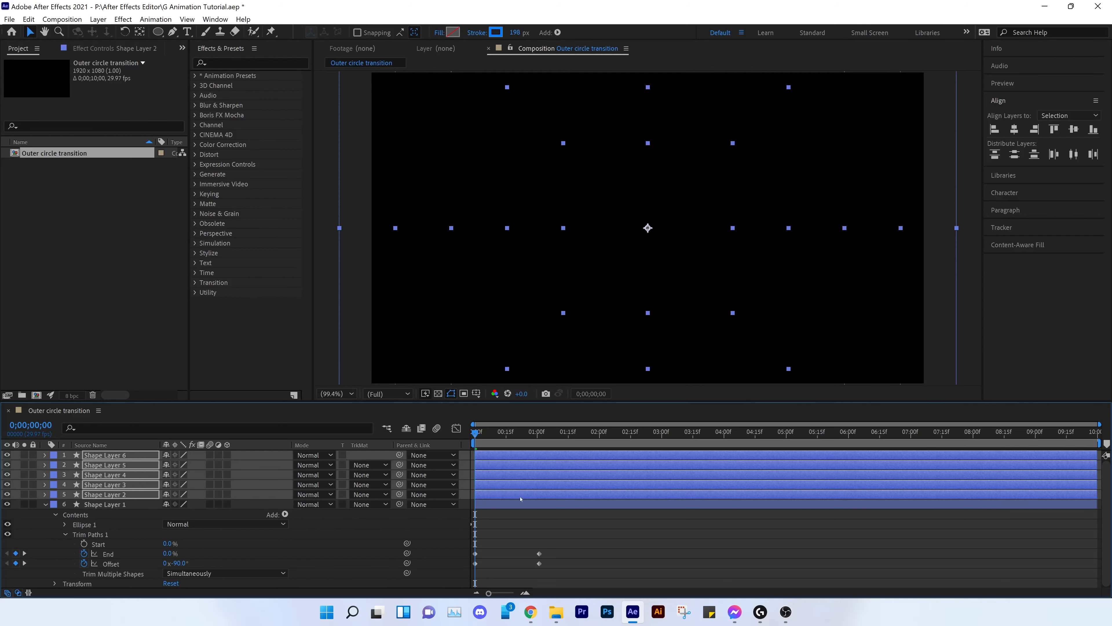
- Review the keyframed properties of all six shape layers, collapse the layers again and deselect them
{"action": "left_click_drag", "start_coordinate": [280, 547], "coordinate": [97, 445]}
{"action": "key", "text": "u"}
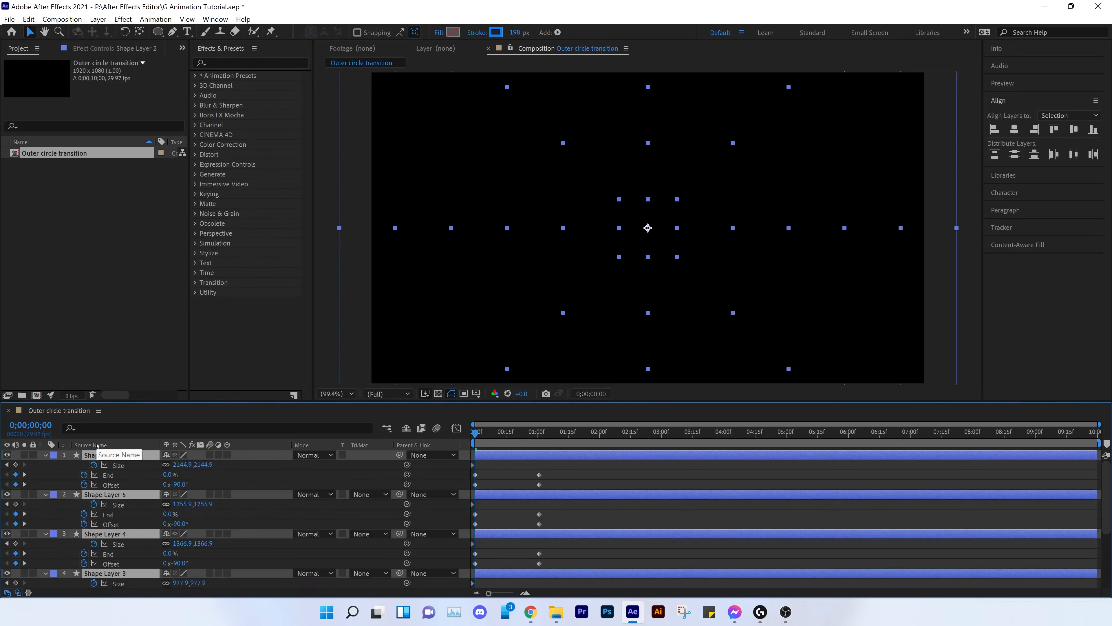
{"action": "scroll", "coordinate": [401, 513], "scroll_direction": "down", "scroll_amount": 5}
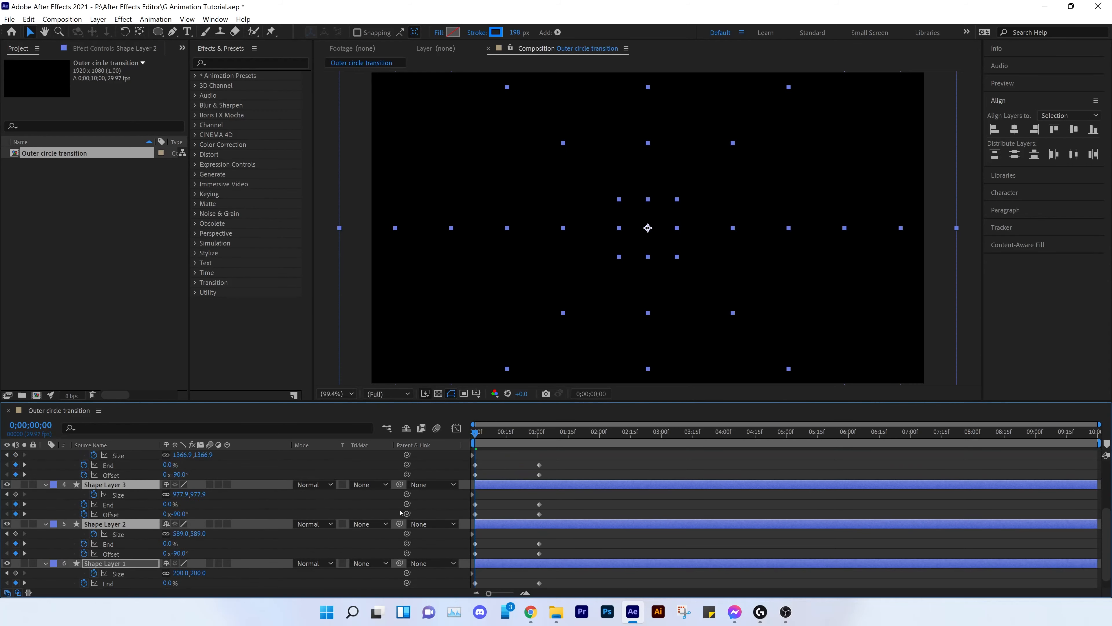
{"action": "scroll", "coordinate": [342, 516], "scroll_direction": "up", "scroll_amount": 5}
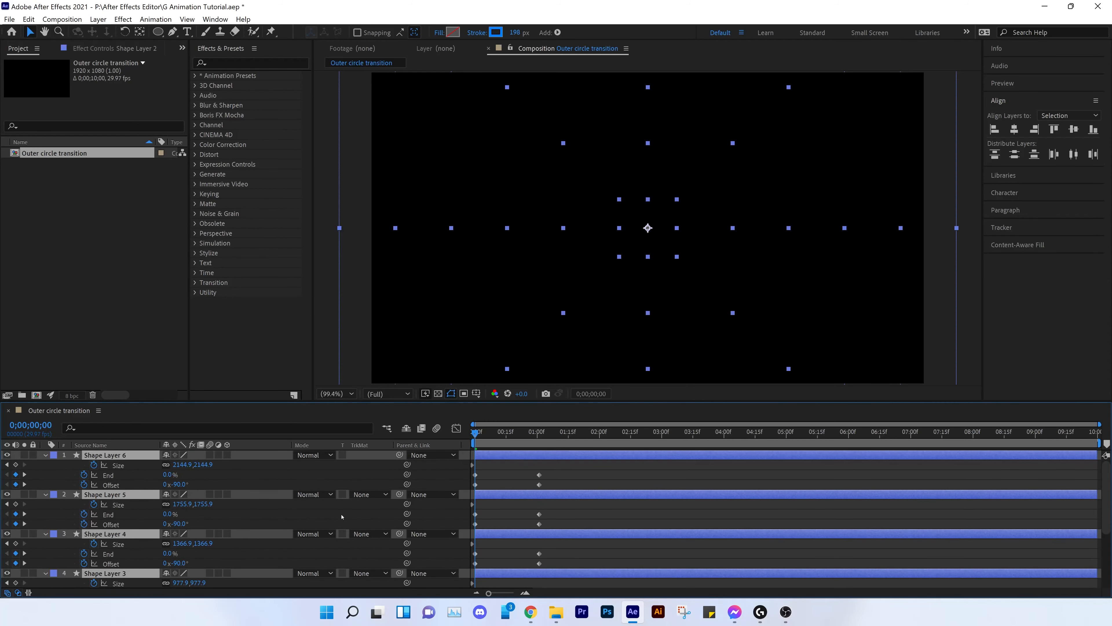
{"action": "key", "text": "u"}
{"action": "key", "text": "ctrl+shift+a"}
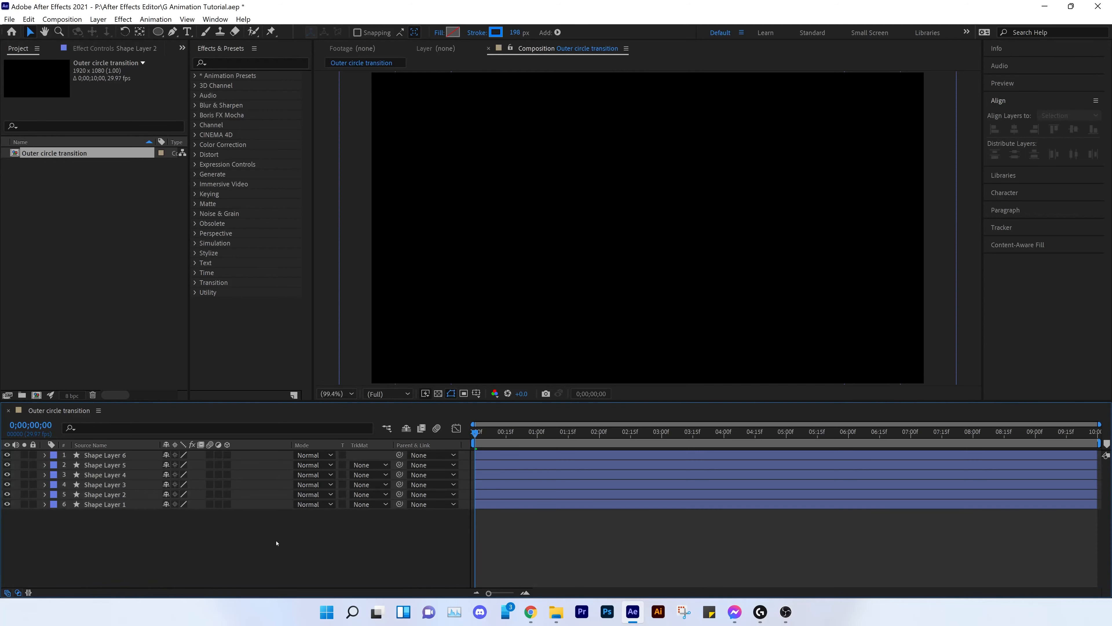
- Select all six shape layers and filter their timeline properties by "stroke"
{"action": "key", "text": "ctrl+a"}
{"action": "left_click_drag", "start_coordinate": [300, 580], "coordinate": [73, 453]}
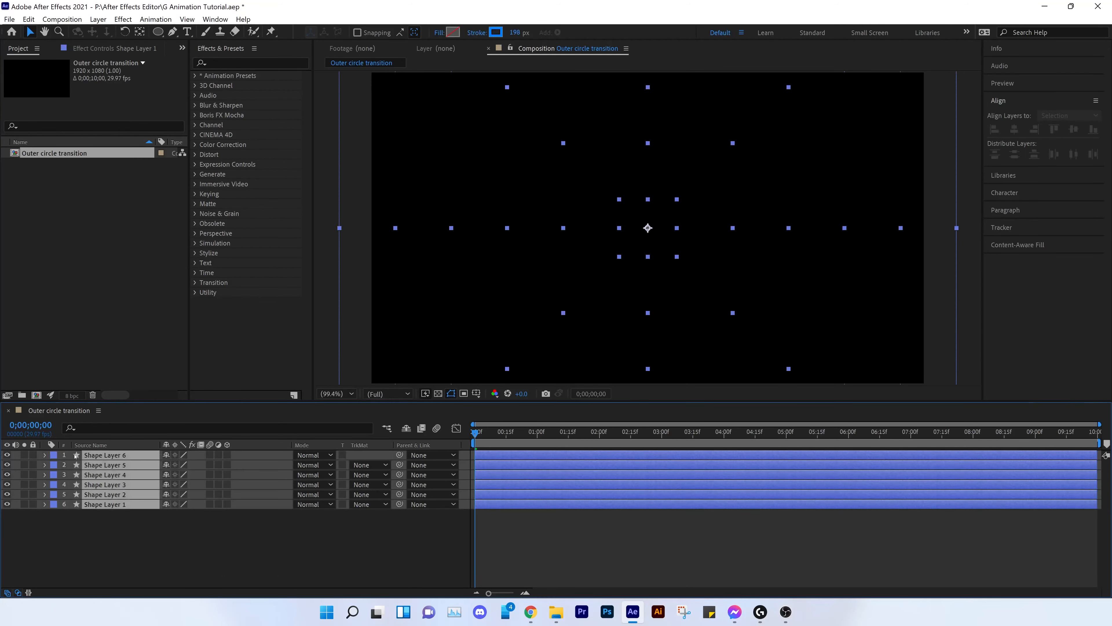
{"action": "left_click", "coordinate": [86, 428]}
{"action": "type", "text": "s"}
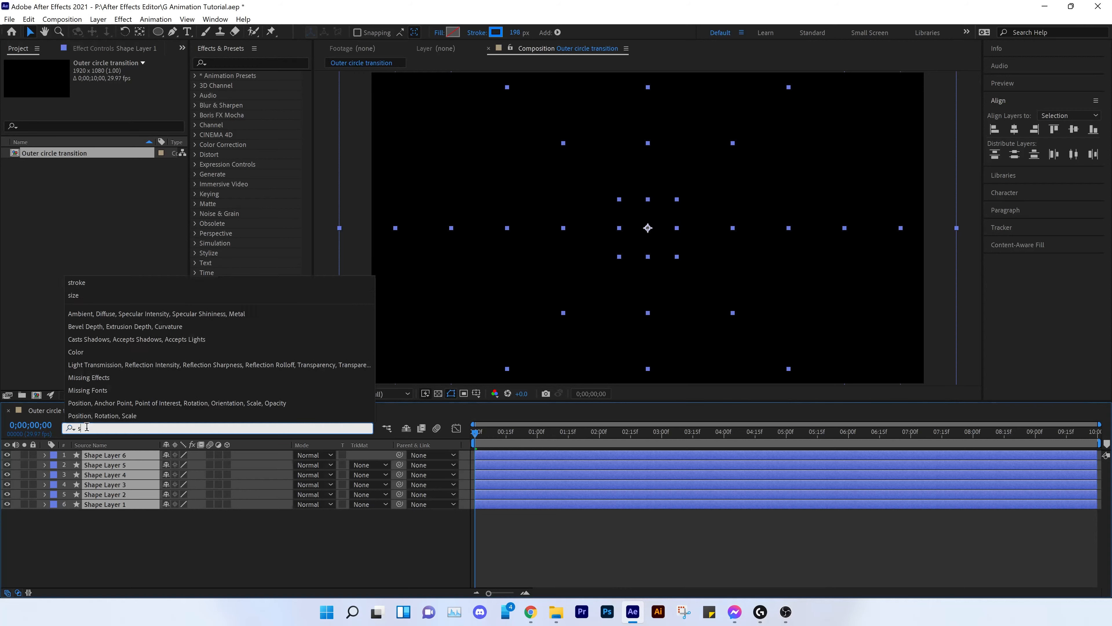
{"action": "type", "text": "troke"}
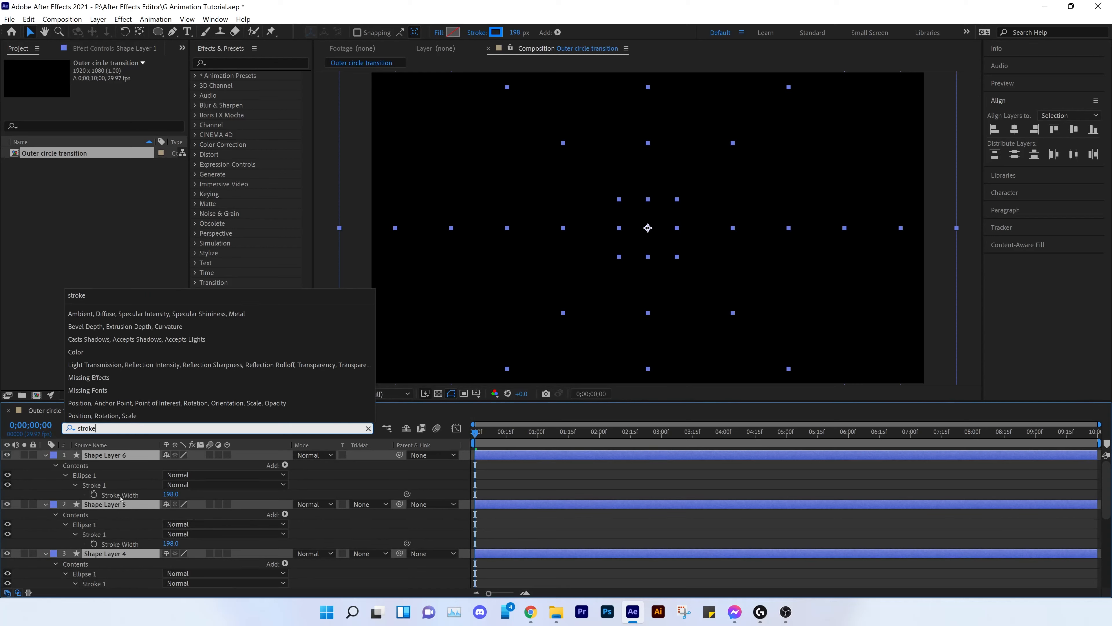
- Keyframe the Stroke Width of all six shape layers at the start of the timeline and deselect the layers
{"action": "left_click", "coordinate": [93, 495]}
{"action": "left_click", "coordinate": [94, 544]}
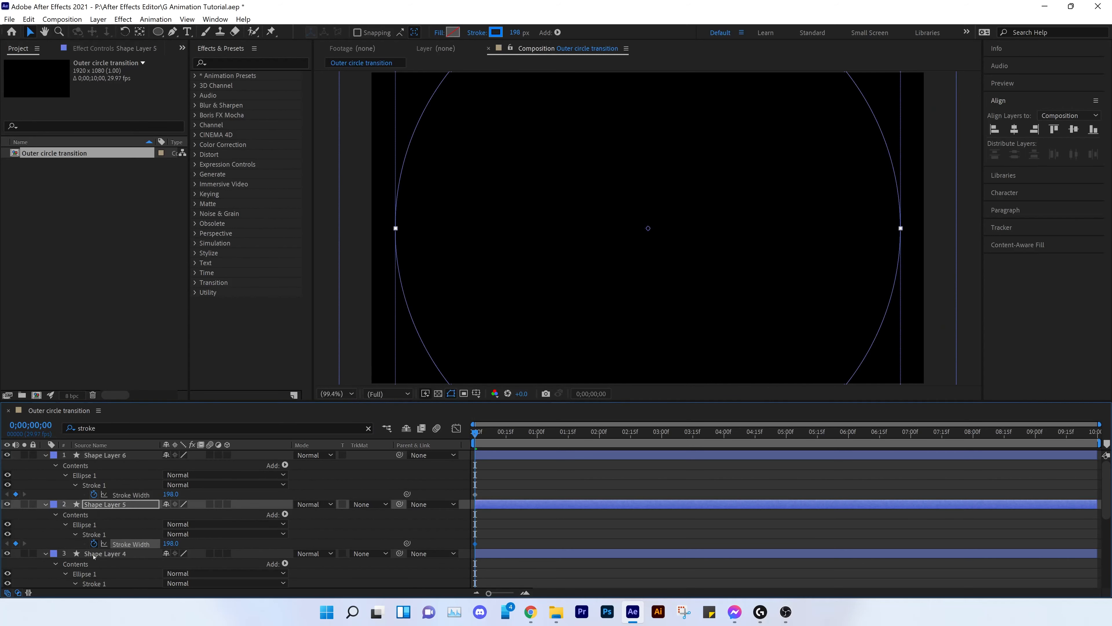
{"action": "scroll", "coordinate": [94, 547], "scroll_direction": "down", "scroll_amount": 1}
{"action": "left_click", "coordinate": [93, 563]}
{"action": "scroll", "coordinate": [96, 563], "scroll_direction": "down", "scroll_amount": 1}
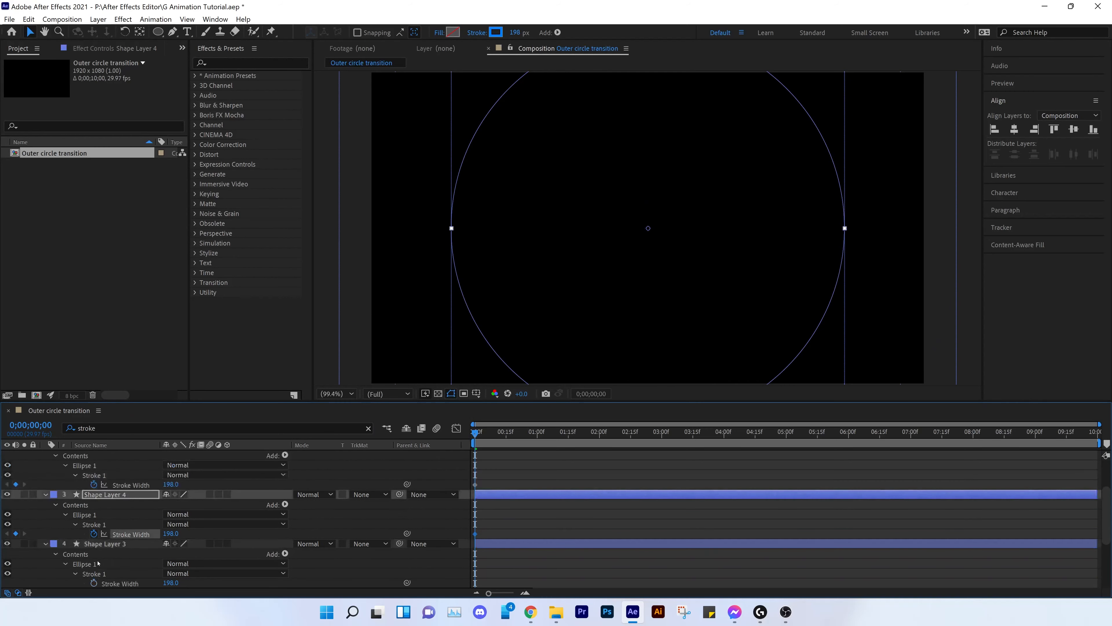
{"action": "left_click", "coordinate": [94, 583]}
{"action": "scroll", "coordinate": [98, 570], "scroll_direction": "down", "scroll_amount": 2}
{"action": "left_click", "coordinate": [93, 544]}
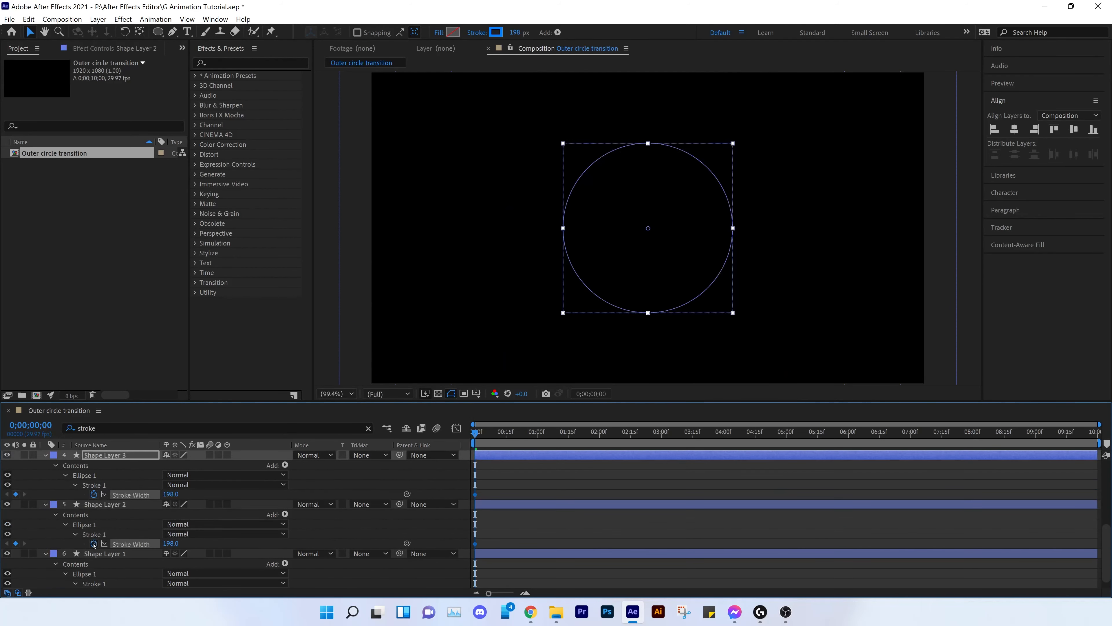
{"action": "scroll", "coordinate": [91, 554], "scroll_direction": "down", "scroll_amount": 1}
{"action": "left_click", "coordinate": [94, 582]}
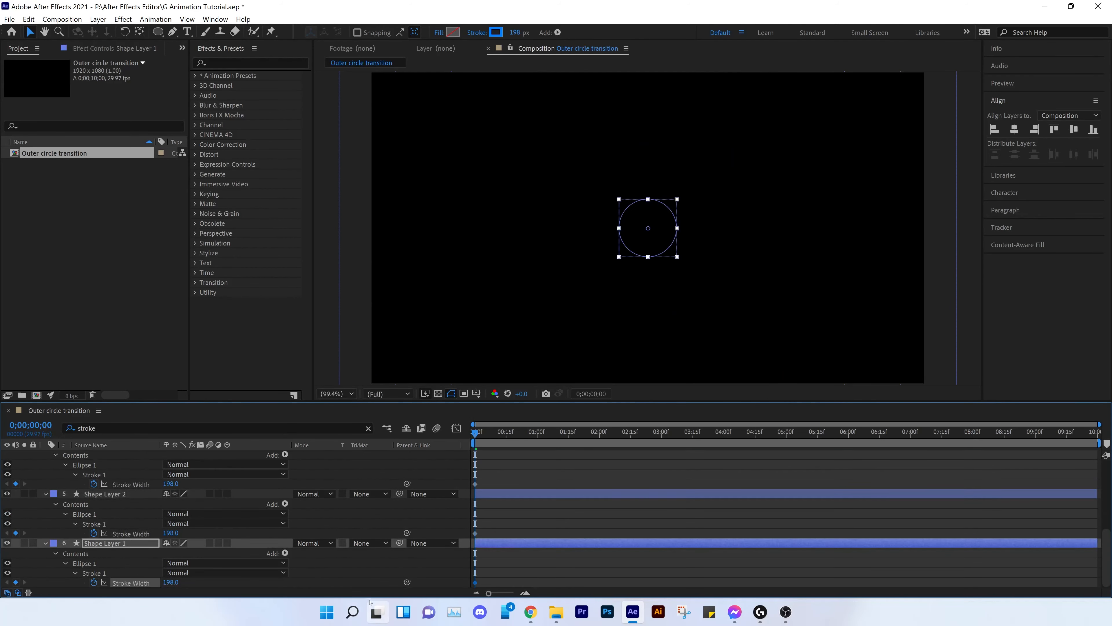
{"action": "left_click", "coordinate": [270, 587]}
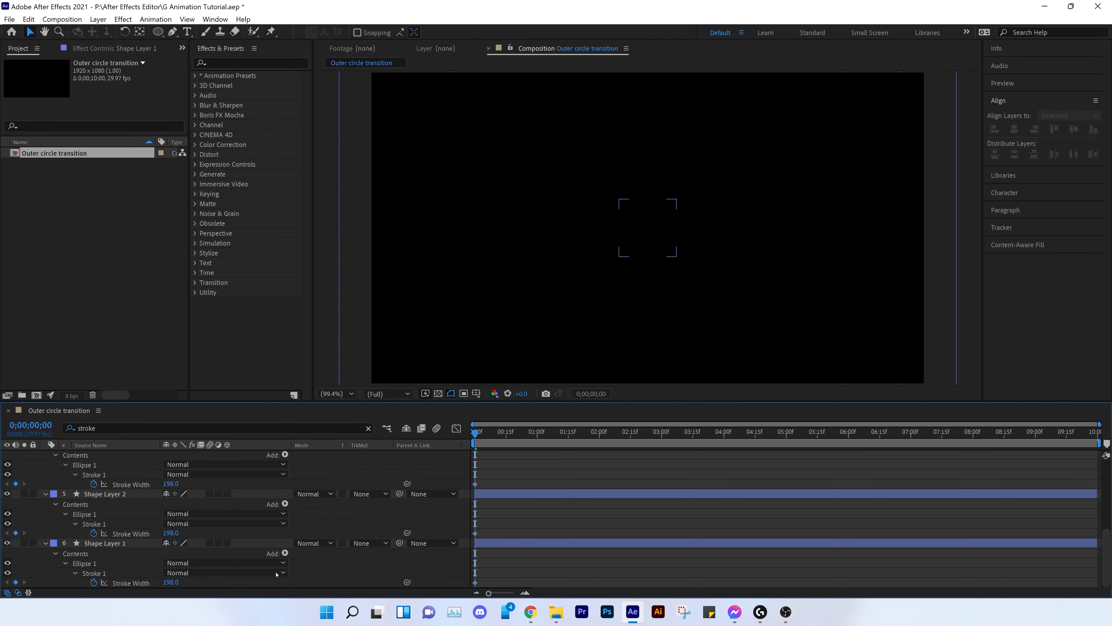
- Select the Stroke Width keyframes of all six shape layers and move them together to about 1.2 seconds
{"action": "mouse_move", "coordinate": [478, 581]}
{"action": "left_mouse_down"}
{"action": "mouse_move", "coordinate": [482, 452]}
{"action": "mouse_move", "coordinate": [481, 479]}
{"action": "left_mouse_up"}
{"action": "scroll", "coordinate": [486, 538], "scroll_direction": "down", "scroll_amount": 6}
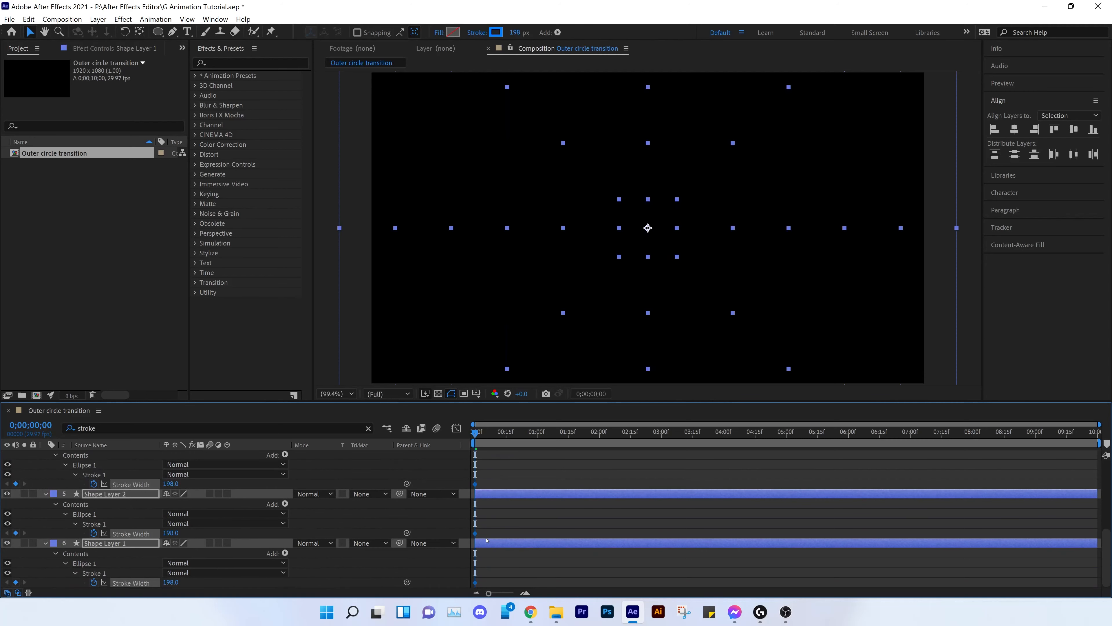
{"action": "scroll", "coordinate": [486, 539], "scroll_direction": "up", "scroll_amount": 6}
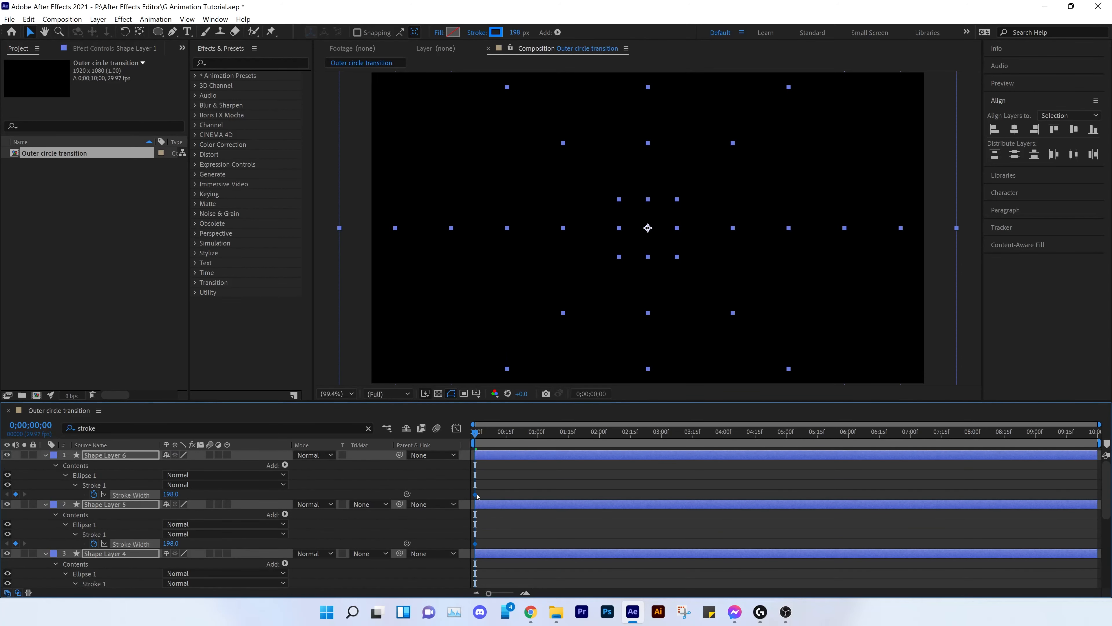
{"action": "left_click_drag", "start_coordinate": [494, 497], "coordinate": [525, 497]}
{"action": "scroll", "coordinate": [494, 518], "scroll_direction": "down", "scroll_amount": 6}
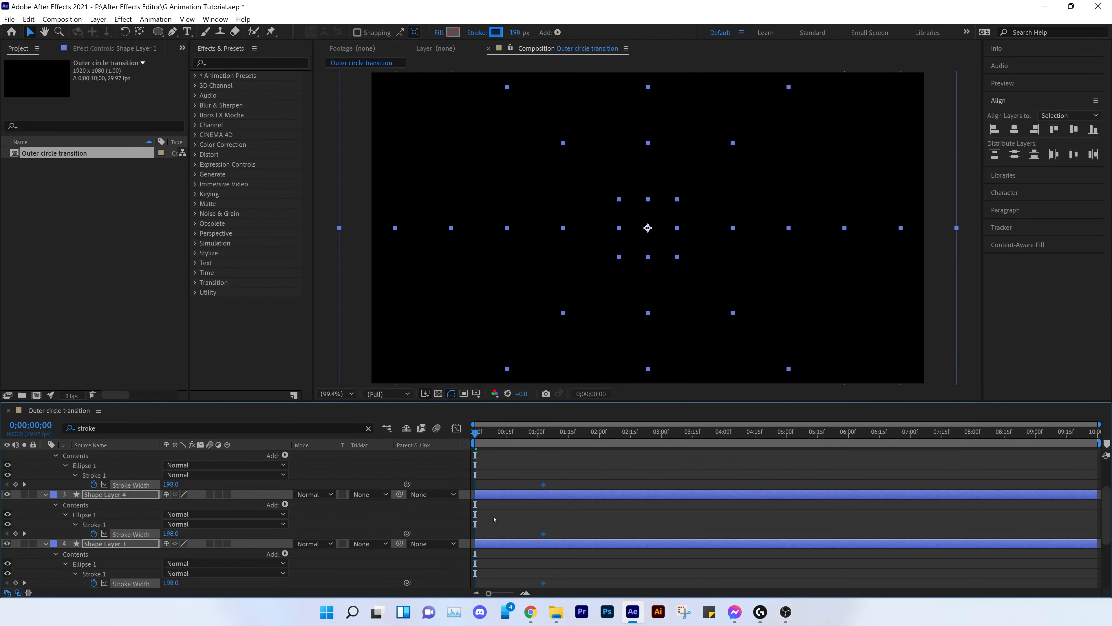
{"action": "scroll", "coordinate": [364, 584], "scroll_direction": "up", "scroll_amount": 6}
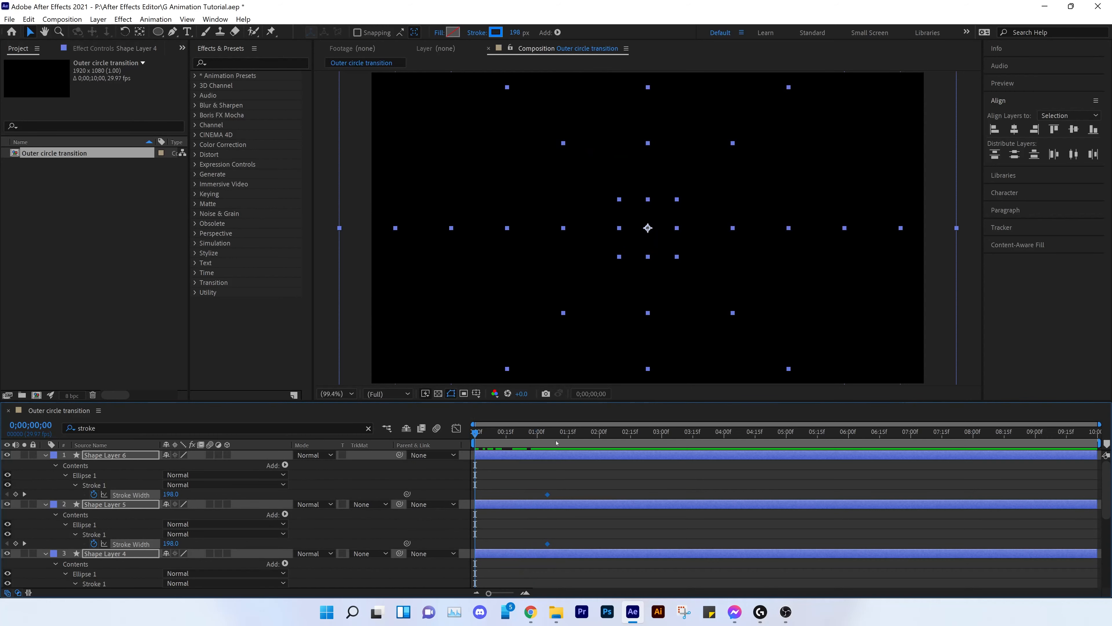
- At the start of the timeline, set the Stroke Width of each of the six shape layers to 10
{"action": "left_click_drag", "start_coordinate": [493, 435], "coordinate": [473, 450]}
{"action": "key", "text": "Return"}
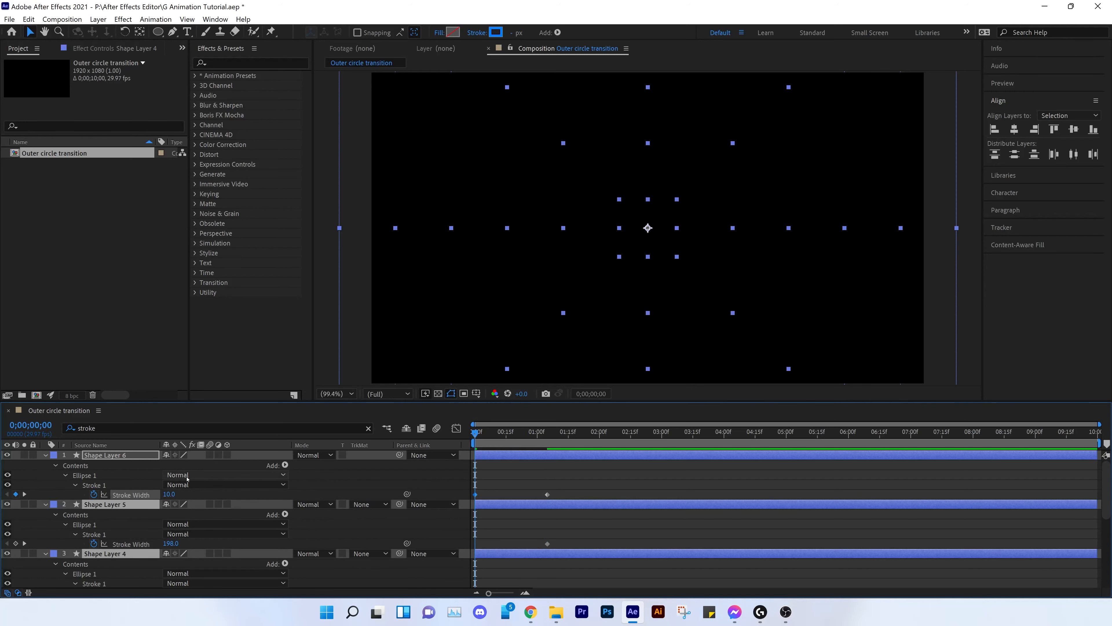
{"action": "scroll", "coordinate": [193, 494], "scroll_direction": "down", "scroll_amount": 3}
{"action": "scroll", "coordinate": [186, 491], "scroll_direction": "up", "scroll_amount": 3}
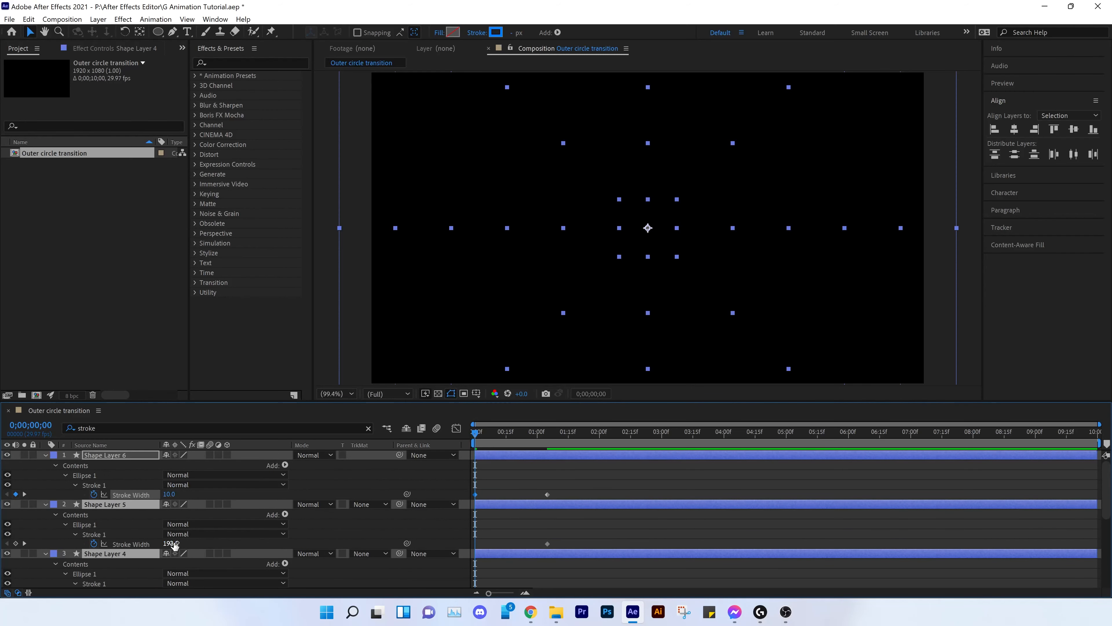
{"action": "type", "text": "10"}
{"action": "key", "text": "Return"}
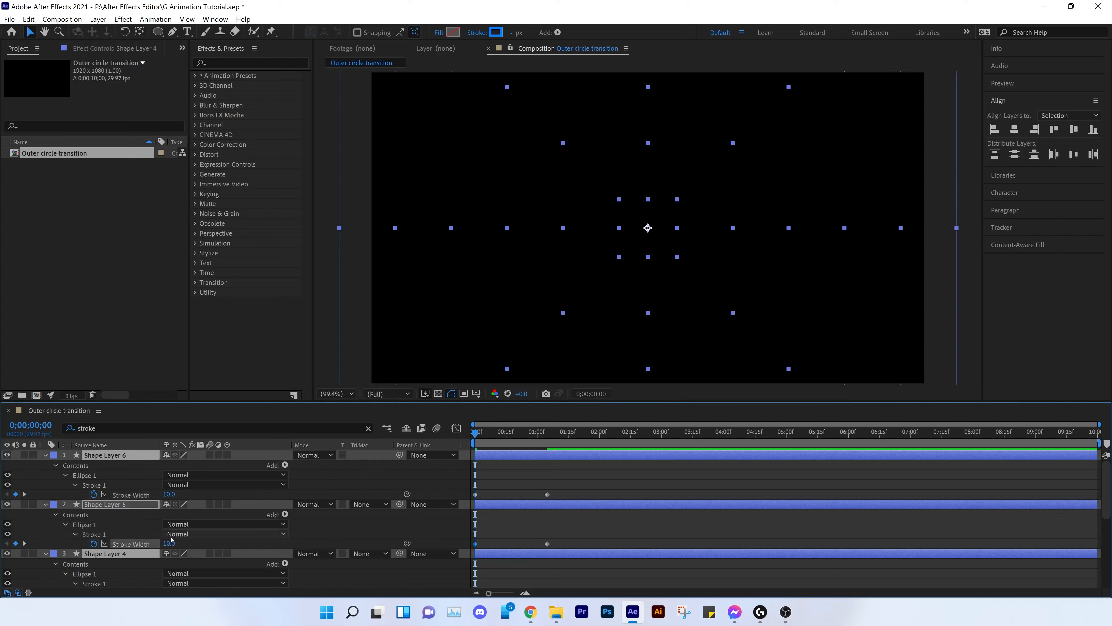
{"action": "scroll", "coordinate": [171, 540], "scroll_direction": "down", "scroll_amount": 8}
{"action": "left_click", "coordinate": [171, 582]}
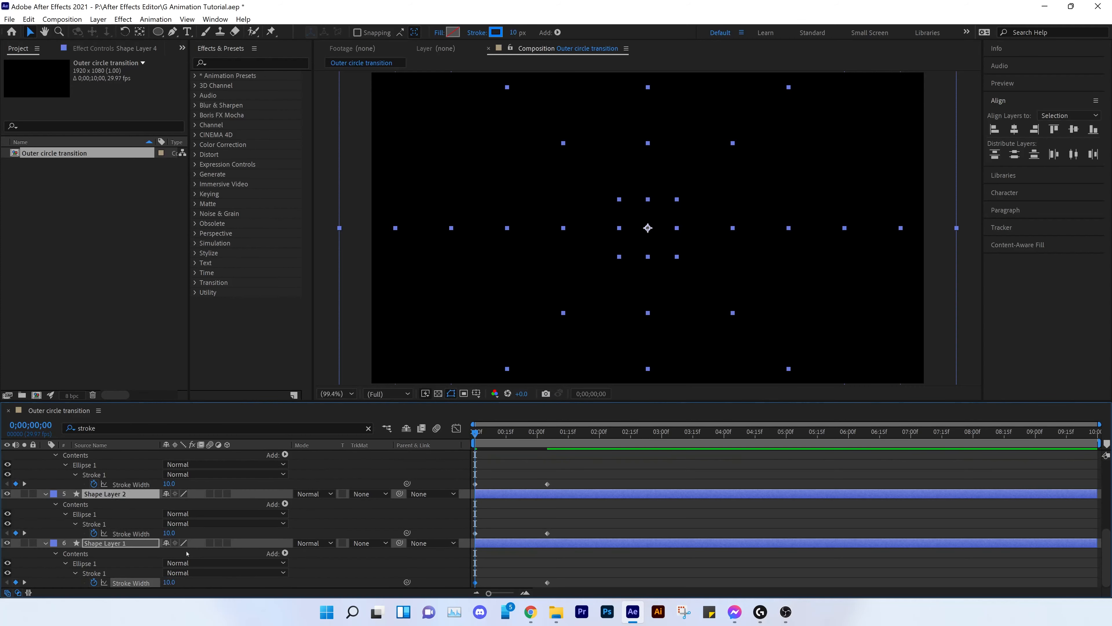
{"action": "scroll", "coordinate": [187, 554], "scroll_direction": "up", "scroll_amount": 8}
{"action": "mouse_move", "coordinate": [478, 434]}
{"action": "left_mouse_down"}
{"action": "mouse_move", "coordinate": [552, 445]}
{"action": "mouse_move", "coordinate": [127, 446]}
{"action": "left_mouse_up"}
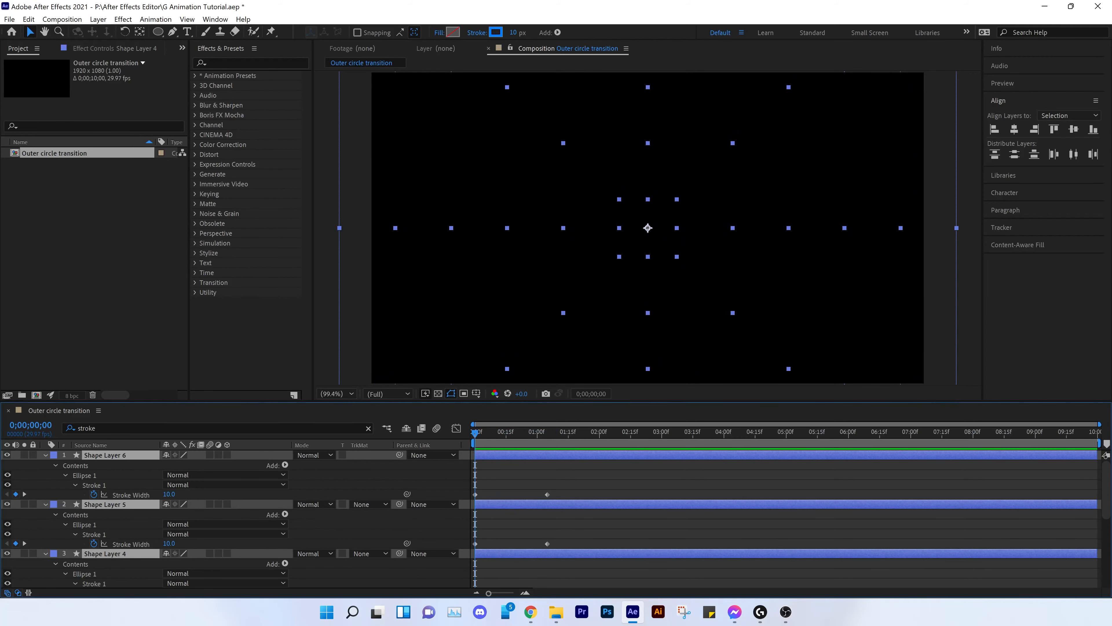
{"action": "scroll", "coordinate": [306, 492], "scroll_direction": "down", "scroll_amount": 5}
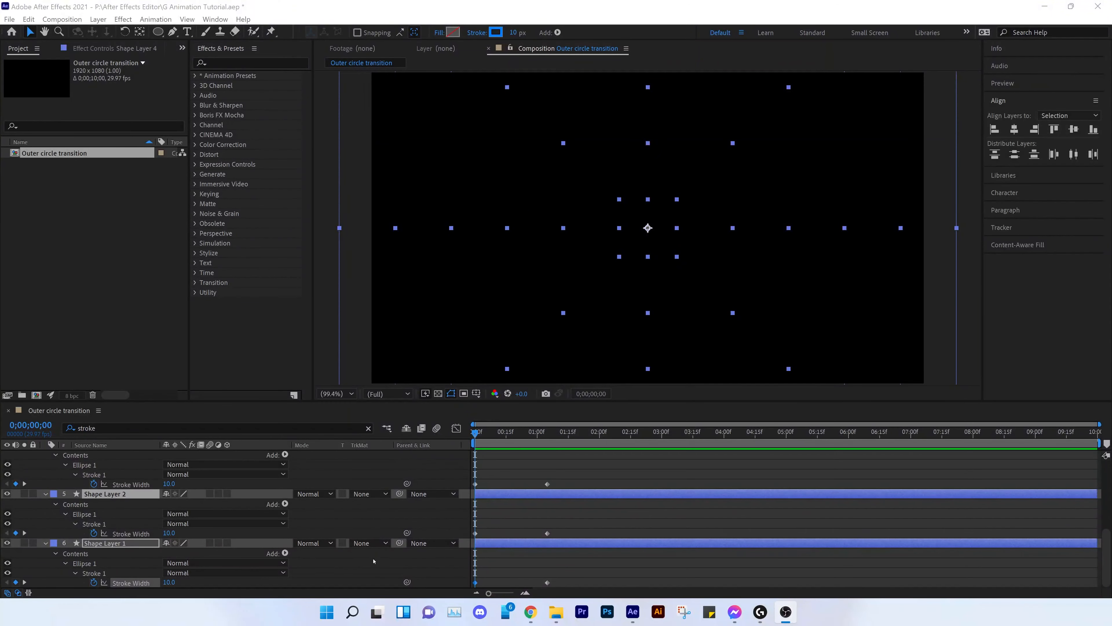
- Select all Stroke Width keyframes on the six shape layers and apply Easy Ease to them
{"action": "left_click", "coordinate": [611, 584]}
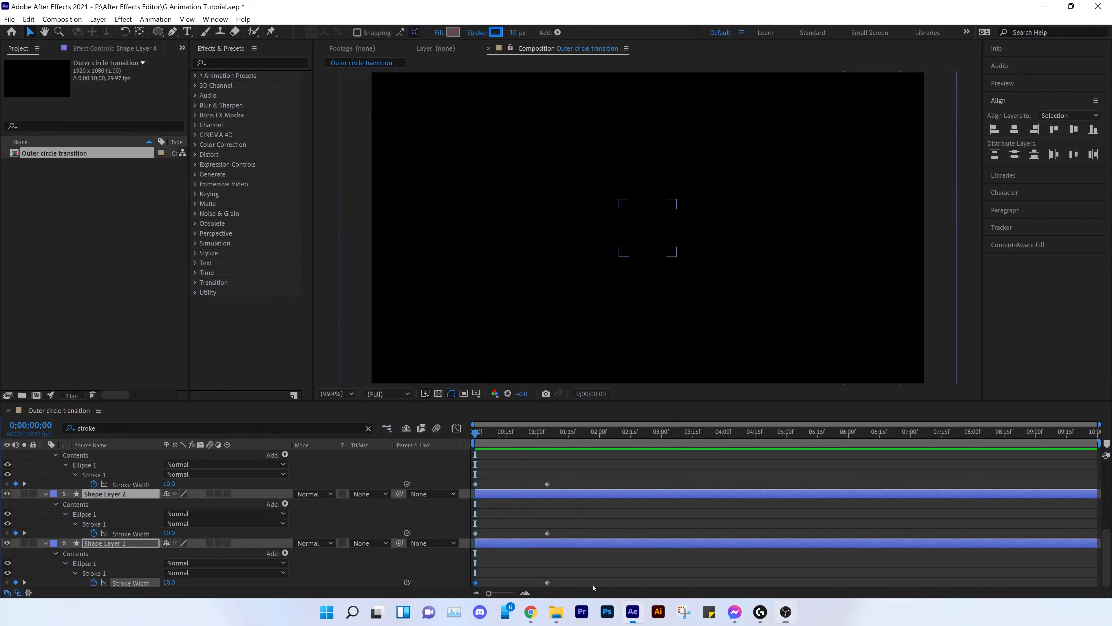
{"action": "mouse_move", "coordinate": [593, 585]}
{"action": "left_mouse_down"}
{"action": "mouse_move", "coordinate": [484, 544]}
{"action": "mouse_move", "coordinate": [464, 412]}
{"action": "left_mouse_up"}
{"action": "scroll", "coordinate": [533, 529], "scroll_direction": "down", "scroll_amount": 5}
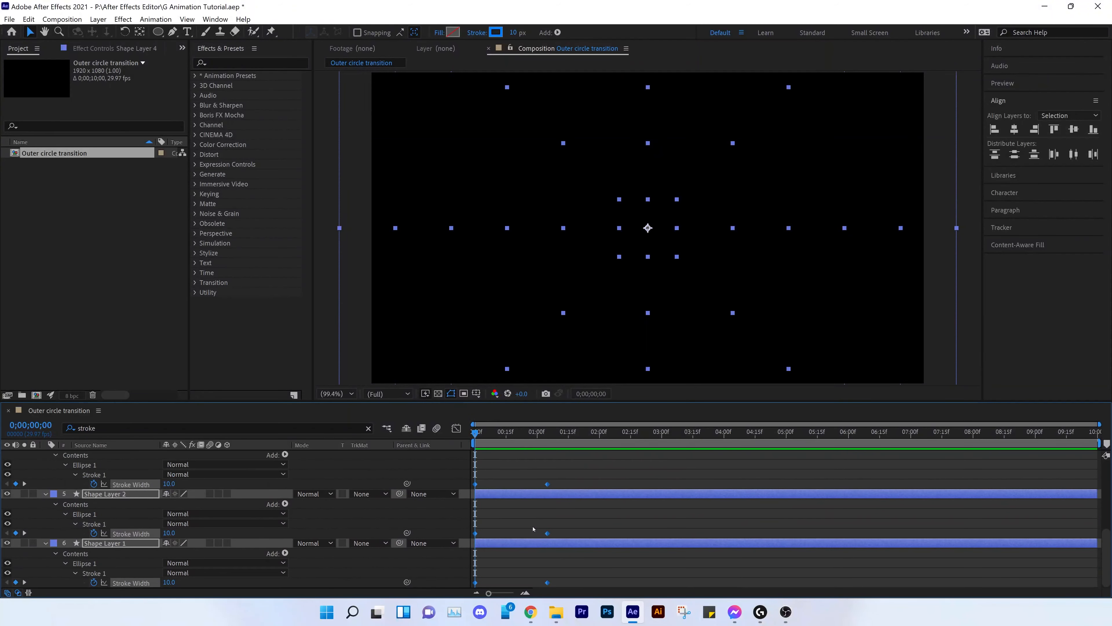
{"action": "right_click", "coordinate": [548, 534]}
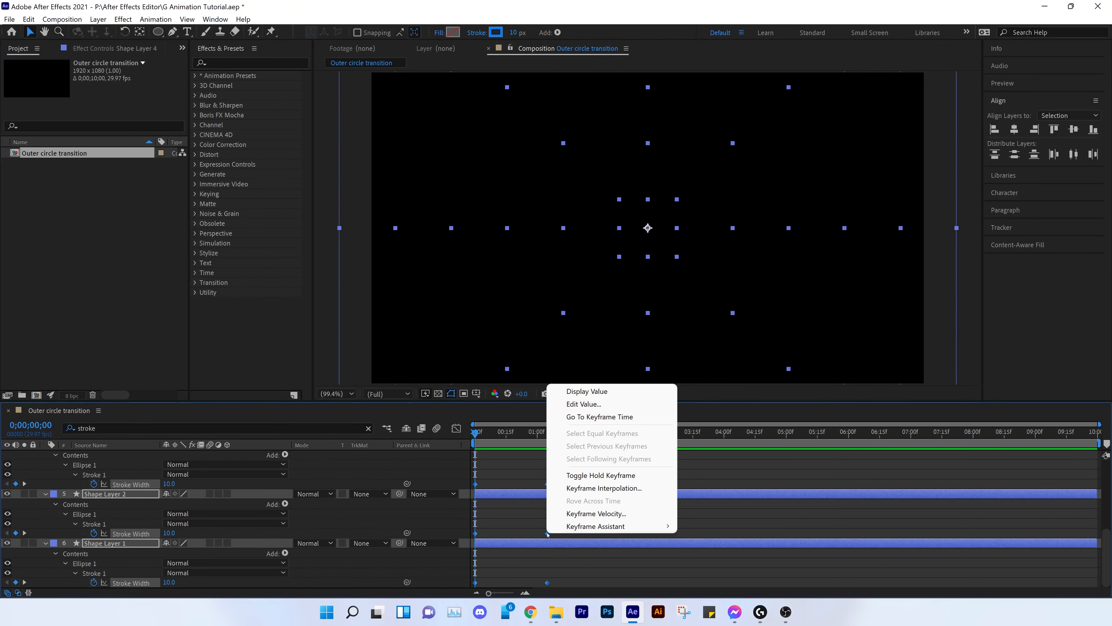
{"action": "mouse_move", "coordinate": [613, 527]}
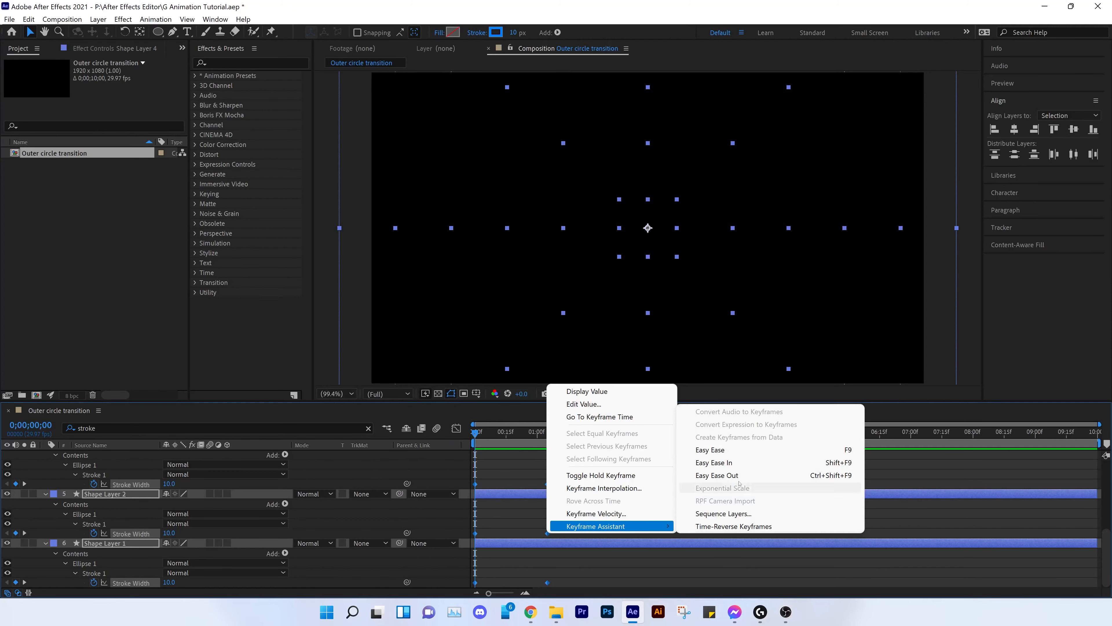
{"action": "left_click", "coordinate": [848, 453]}
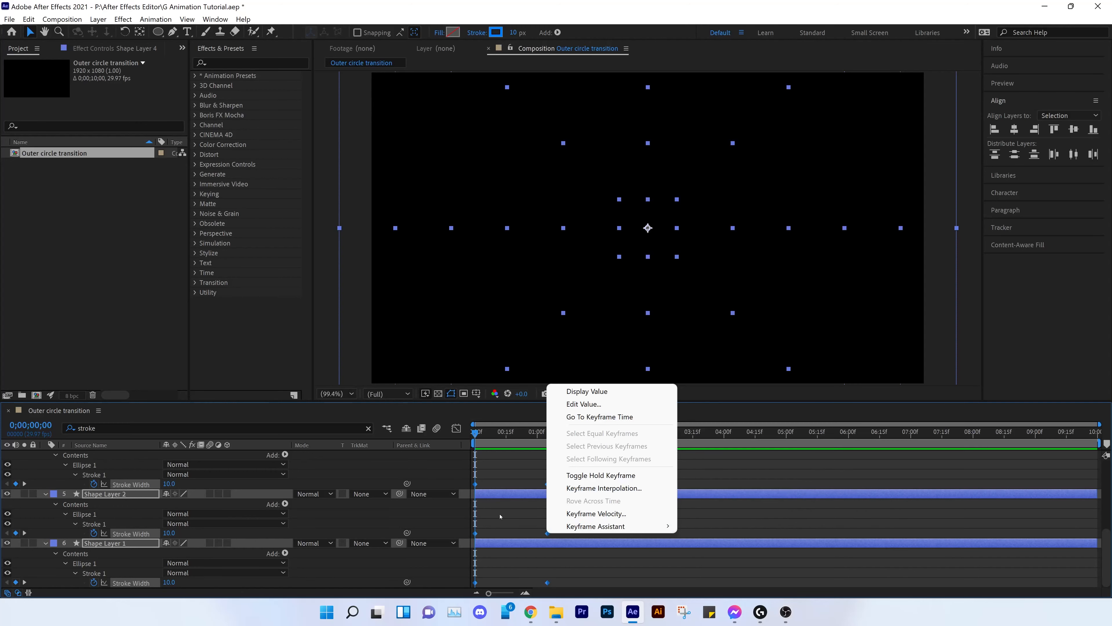
{"action": "mouse_move", "coordinate": [544, 591]}
{"action": "left_mouse_down"}
{"action": "mouse_move", "coordinate": [454, 464]}
{"action": "mouse_move", "coordinate": [454, 443]}
{"action": "left_mouse_up"}
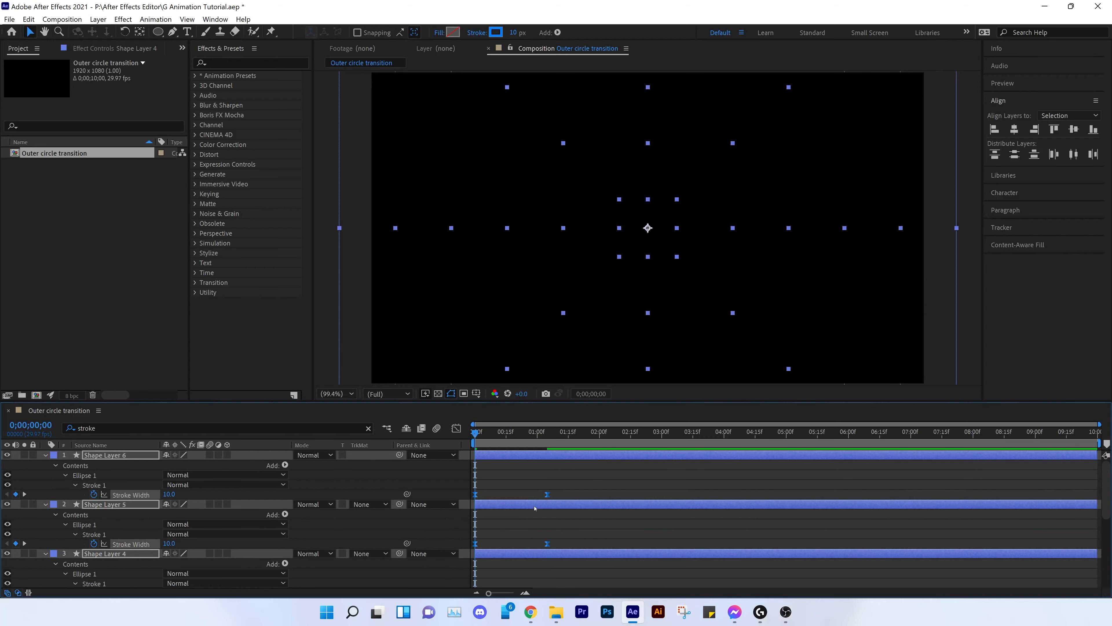
{"action": "scroll", "coordinate": [534, 507], "scroll_direction": "down", "scroll_amount": 5}
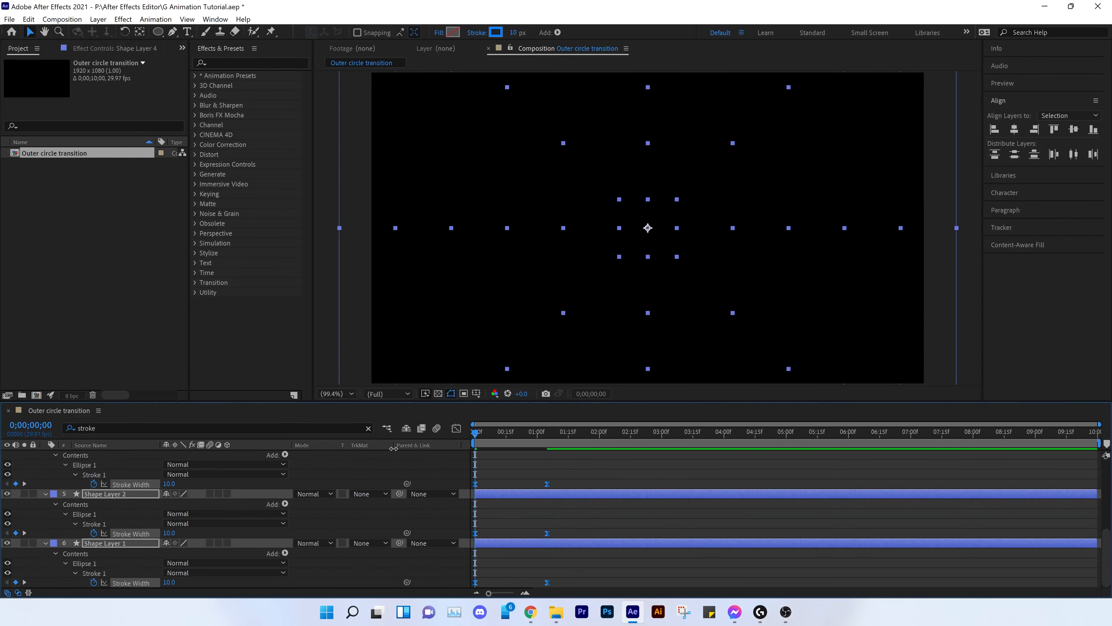
- Collapse all layers and stagger Shape Layers 2 to 6 in time, each starting about 4 frames after the layer below
{"action": "key", "text": "u"}
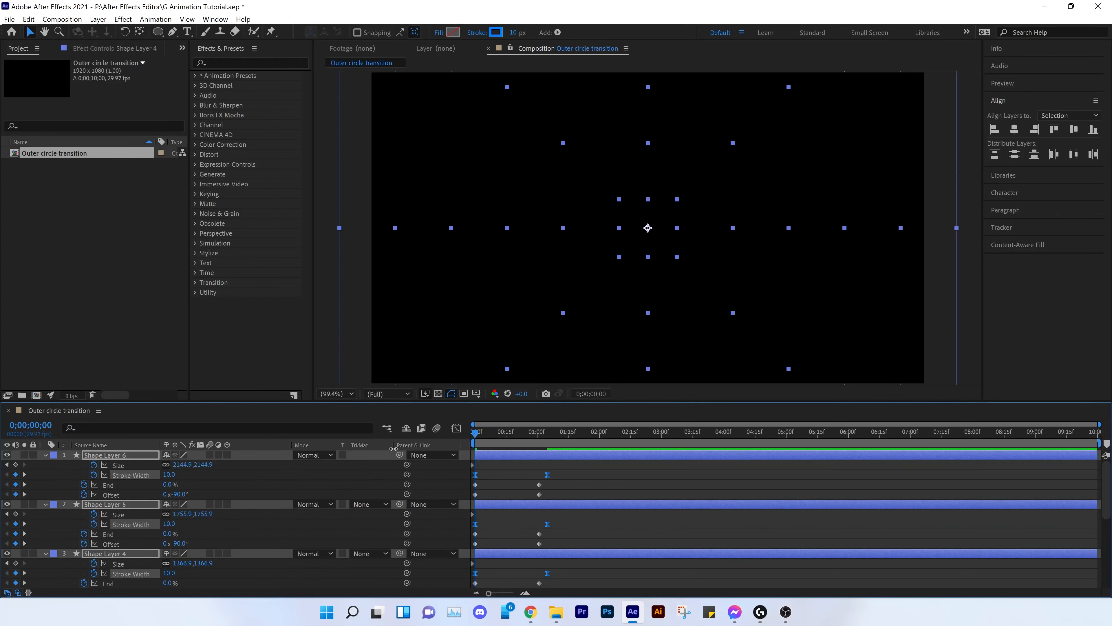
{"action": "key", "text": "u"}
{"action": "left_click", "coordinate": [218, 555]}
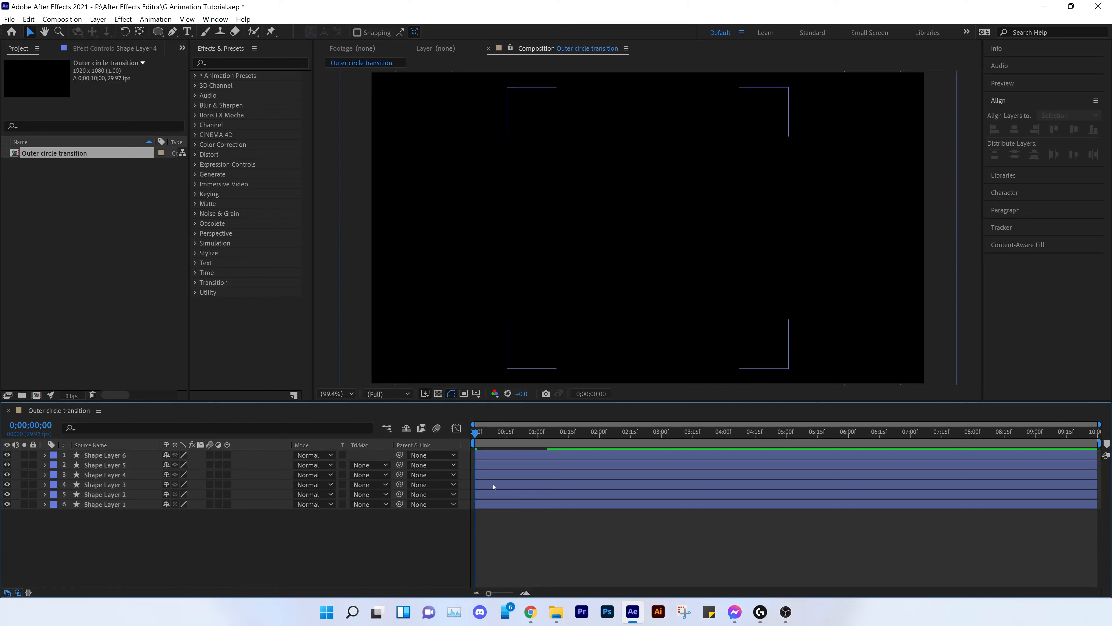
{"action": "left_click_drag", "start_coordinate": [484, 496], "coordinate": [539, 466]}
{"action": "left_click_drag", "start_coordinate": [517, 455], "coordinate": [560, 456]}
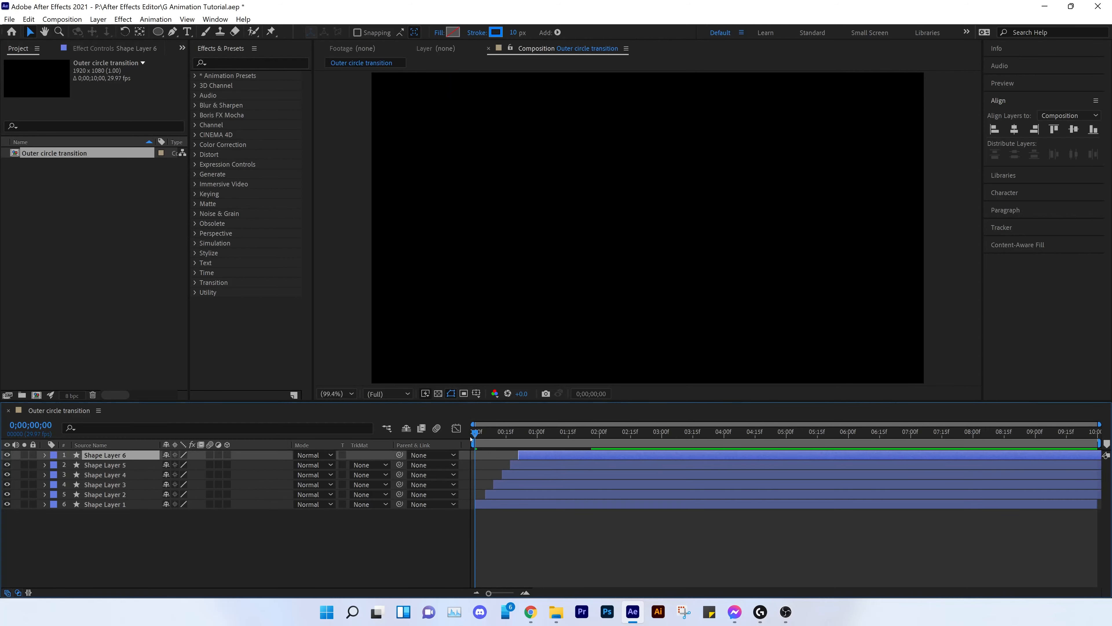
- Scrub through the staggered circle animation and play it back from the start
{"action": "left_click_drag", "start_coordinate": [475, 434], "coordinate": [588, 446]}
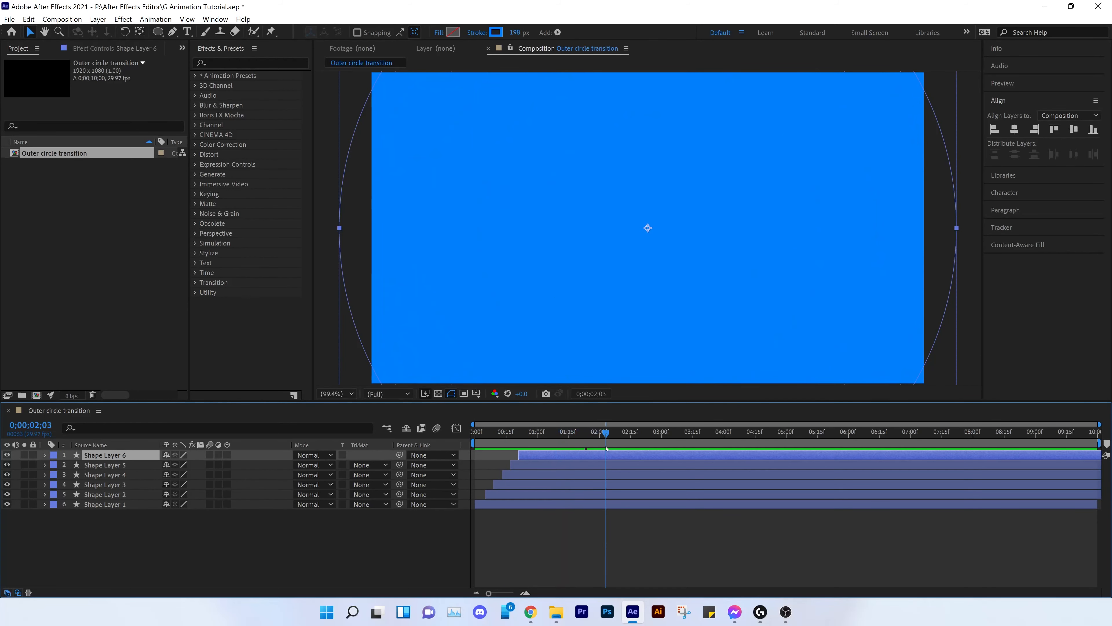
{"action": "key", "text": "Home"}
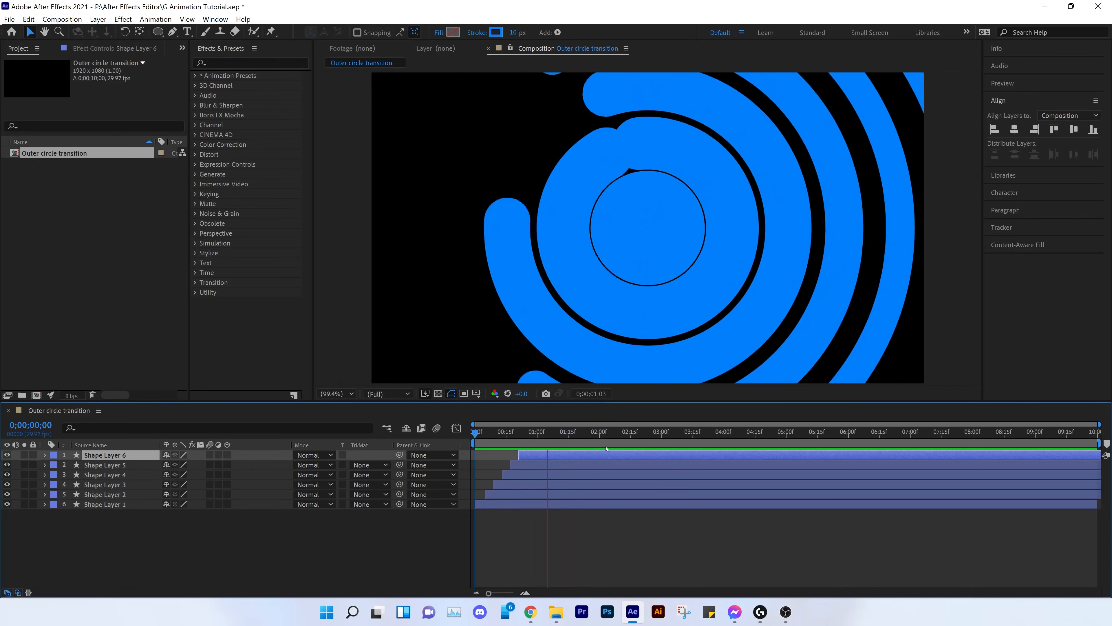
{"action": "key", "text": "space"}
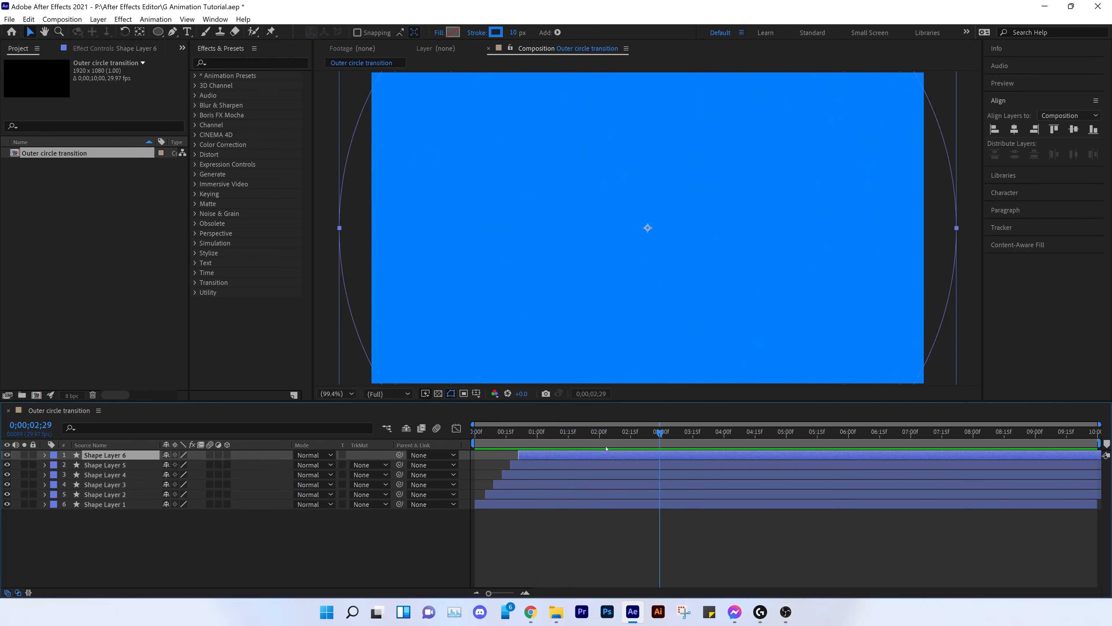
- Spread Shape Layers 2 to 6 further apart in time, with starts ranging from about 0.7 to 3.6 seconds
{"action": "left_click_drag", "start_coordinate": [528, 493], "coordinate": [666, 474]}
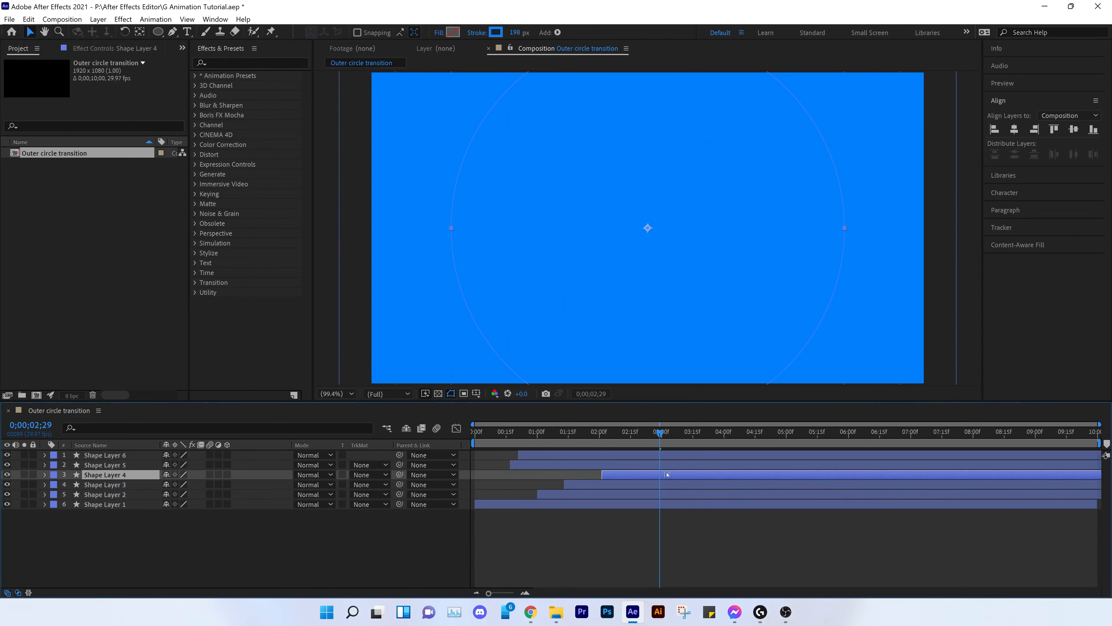
{"action": "left_click_drag", "start_coordinate": [526, 465], "coordinate": [667, 465]}
{"action": "left_click_drag", "start_coordinate": [535, 455], "coordinate": [718, 455]}
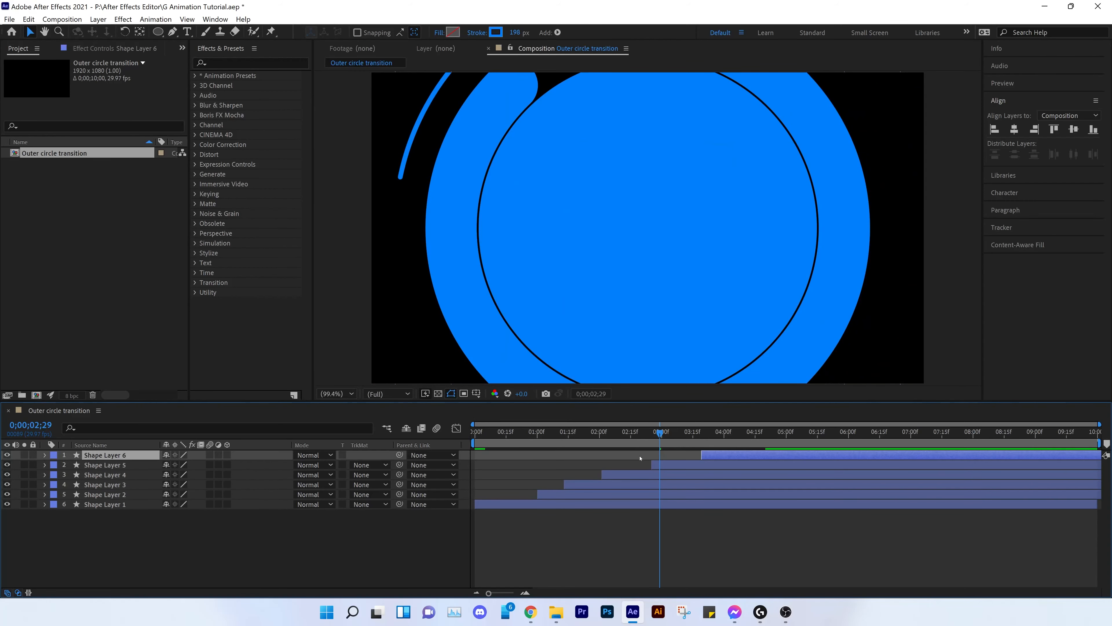
{"action": "left_click_drag", "start_coordinate": [569, 494], "coordinate": [546, 491]}
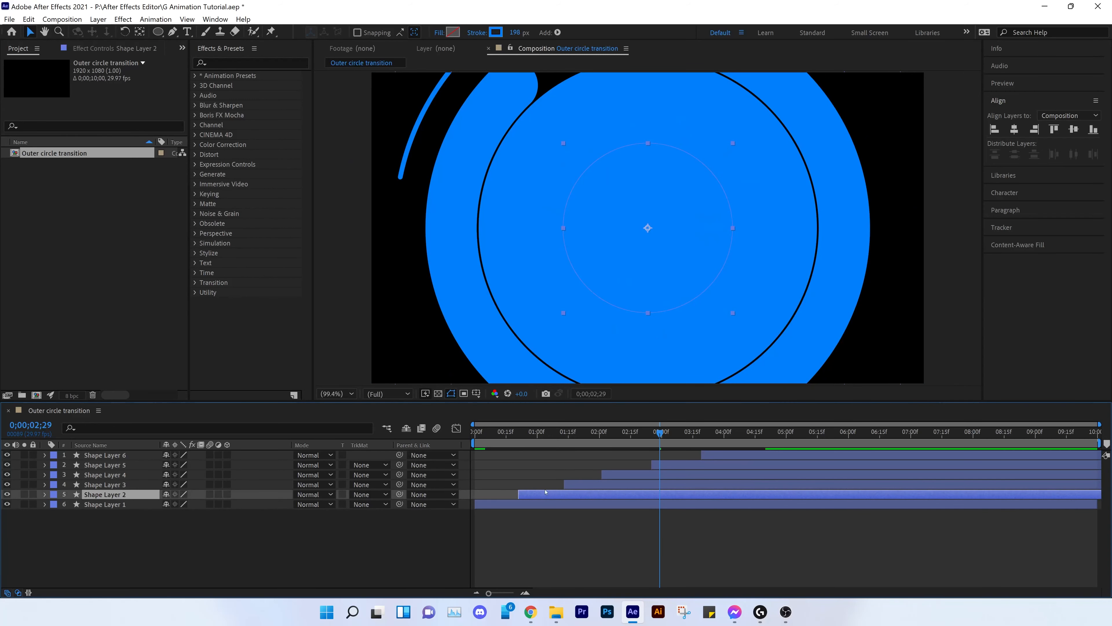
- Widen the stagger of Shape Layers 2 to 6 to starts between about 1.4 and 8 seconds, and preview from the beginning
{"action": "left_click_drag", "start_coordinate": [656, 437], "coordinate": [1017, 455]}
{"action": "left_click_drag", "start_coordinate": [783, 465], "coordinate": [949, 460]}
{"action": "left_click_drag", "start_coordinate": [657, 475], "coordinate": [762, 474]}
{"action": "left_click_drag", "start_coordinate": [582, 484], "coordinate": [682, 495]}
{"action": "left_click_drag", "start_coordinate": [705, 432], "coordinate": [470, 451]}
{"action": "key", "text": "space"}
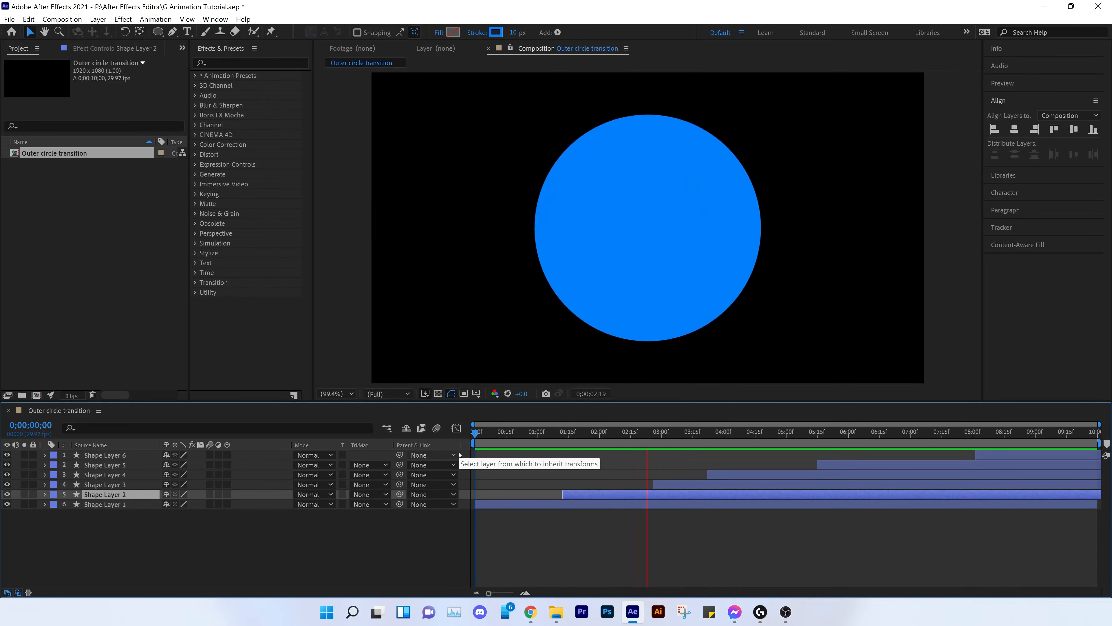
- Move Shape Layers 2 to 6 earlier in a mixed order, with starts between 0 and about 0.8 seconds, and preview from the beginning
{"action": "key", "text": "space"}
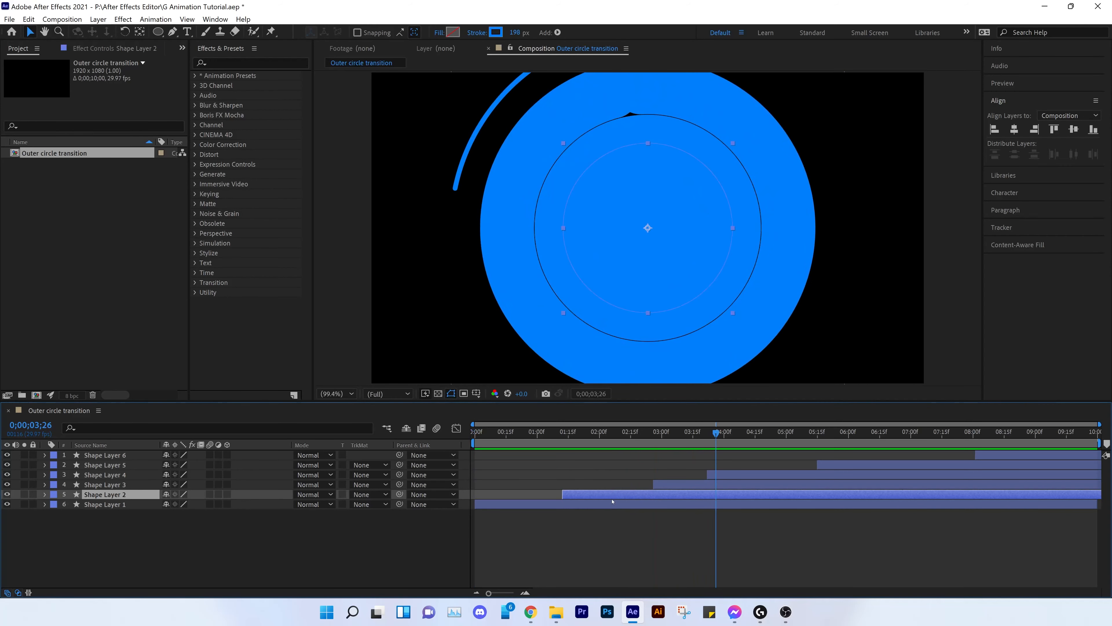
{"action": "left_click_drag", "start_coordinate": [611, 499], "coordinate": [506, 494]}
{"action": "left_click_drag", "start_coordinate": [700, 484], "coordinate": [540, 474]}
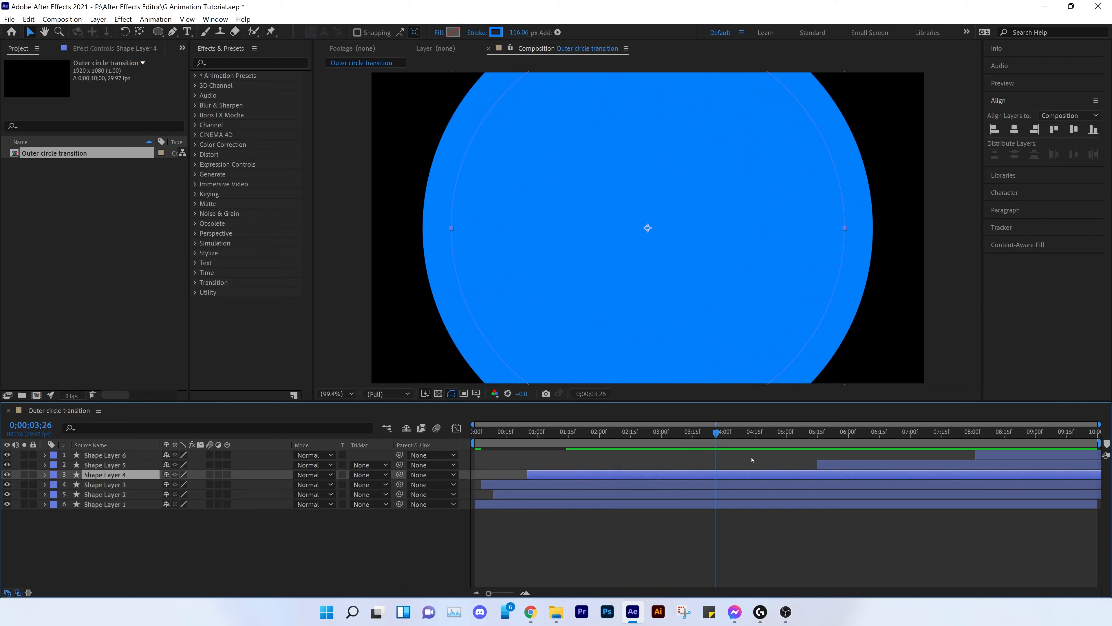
{"action": "left_click_drag", "start_coordinate": [854, 467], "coordinate": [542, 465]}
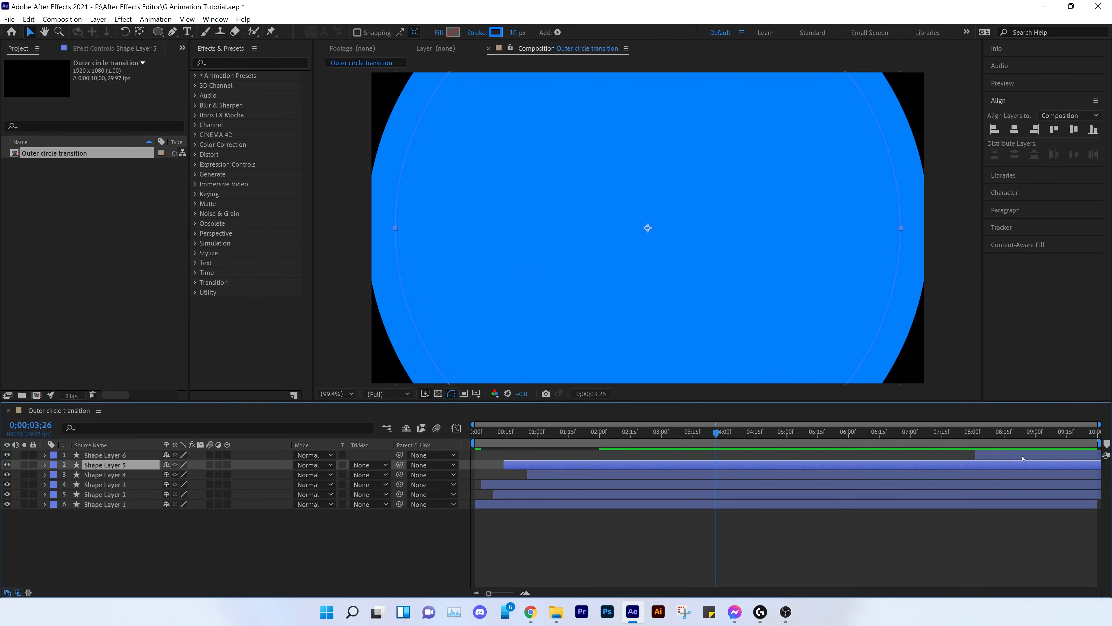
{"action": "left_click_drag", "start_coordinate": [1023, 459], "coordinate": [524, 455]}
{"action": "key", "text": "Home"}
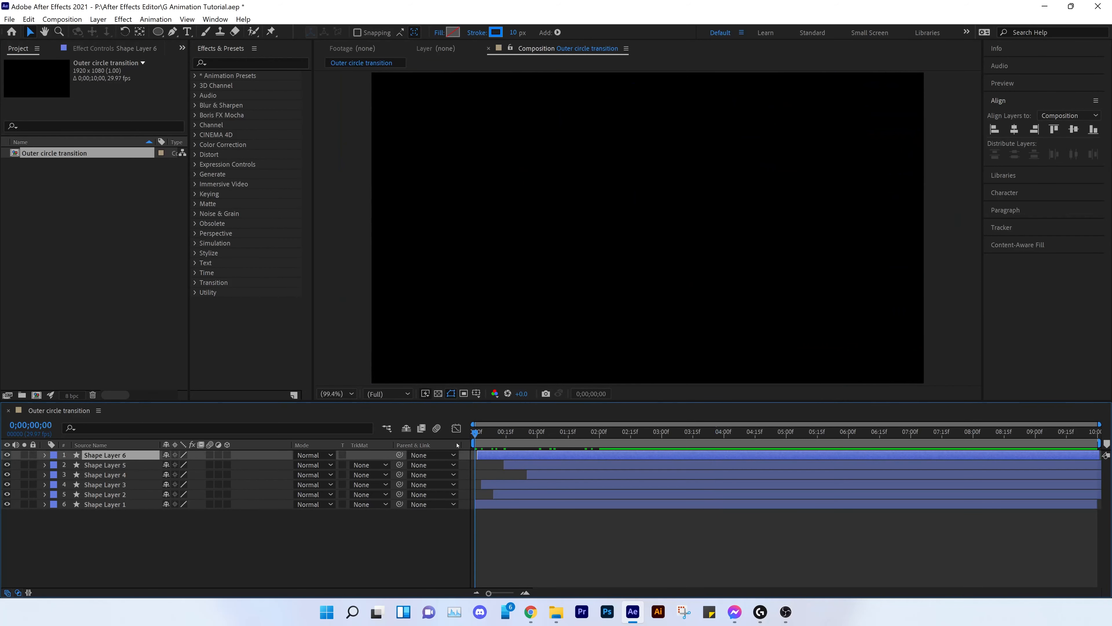
{"action": "key", "text": "space"}
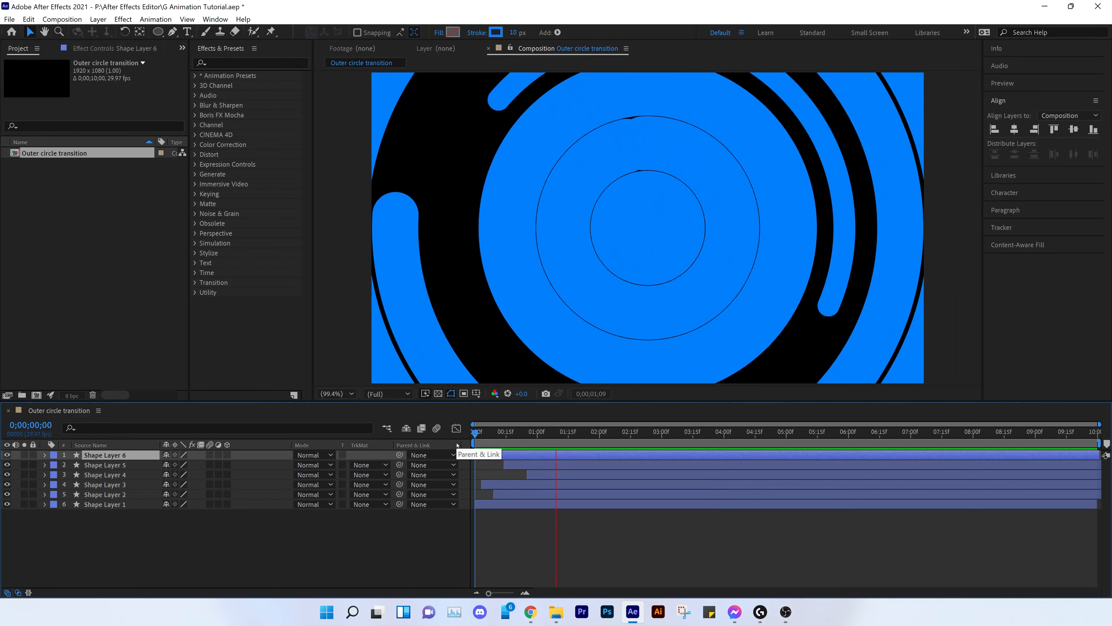
{"action": "key", "text": "space"}
- Shift Shape Layers 1 and 3 to 6 to uneven starts between about 0.7 and 2.3 seconds, and preview the animation
{"action": "left_click_drag", "start_coordinate": [522, 506], "coordinate": [646, 505]}
{"action": "left_click_drag", "start_coordinate": [538, 485], "coordinate": [682, 461]}
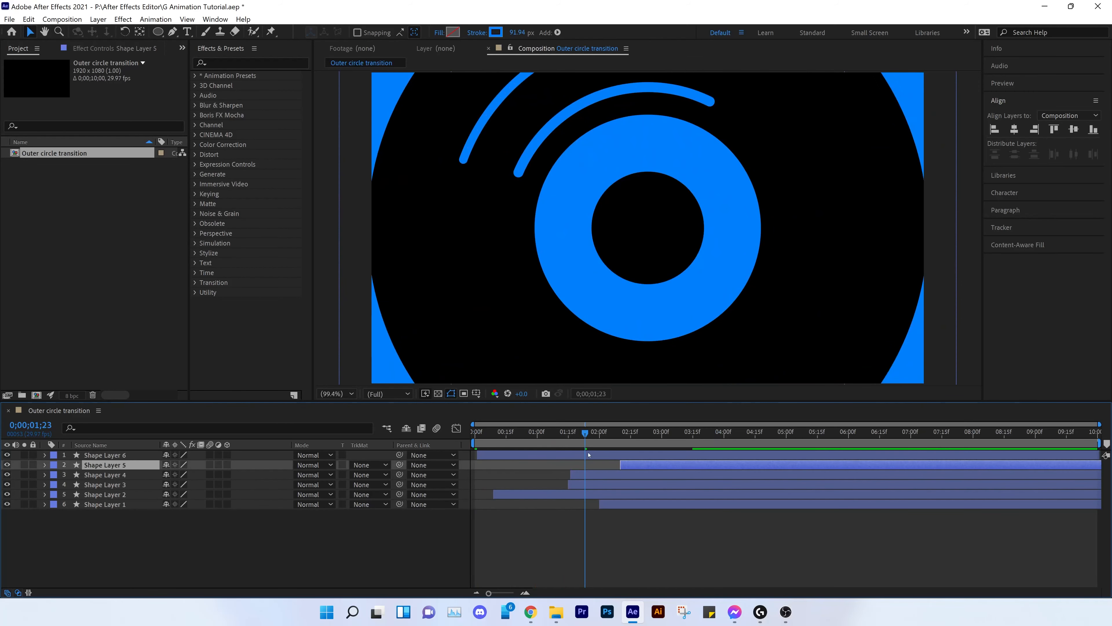
{"action": "left_click_drag", "start_coordinate": [560, 456], "coordinate": [604, 457]}
{"action": "left_click", "coordinate": [486, 434]}
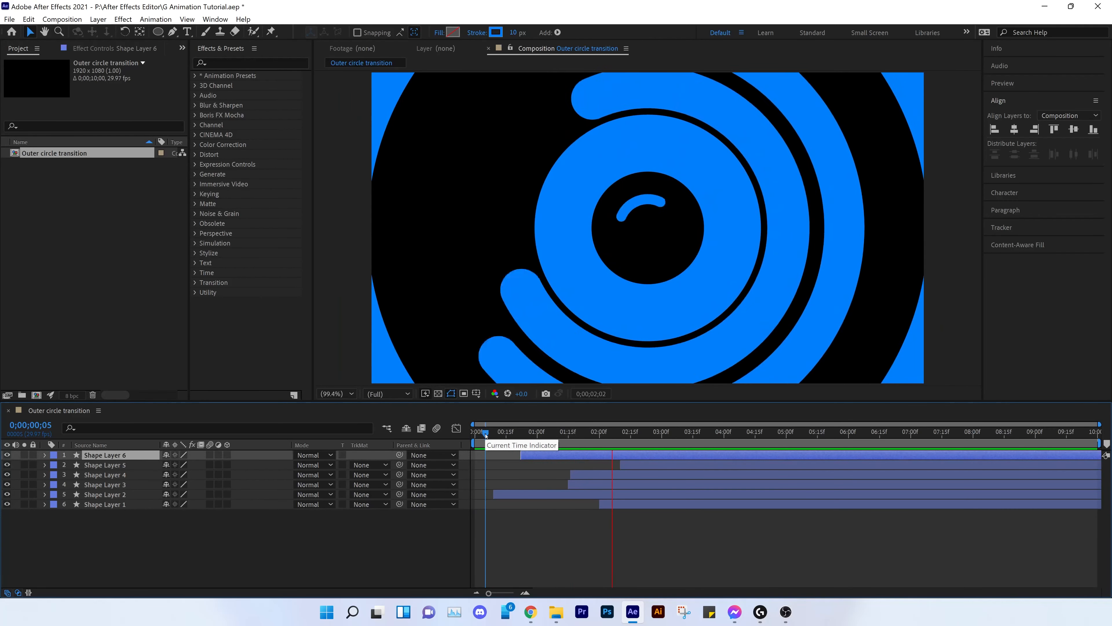
{"action": "key", "text": "space"}
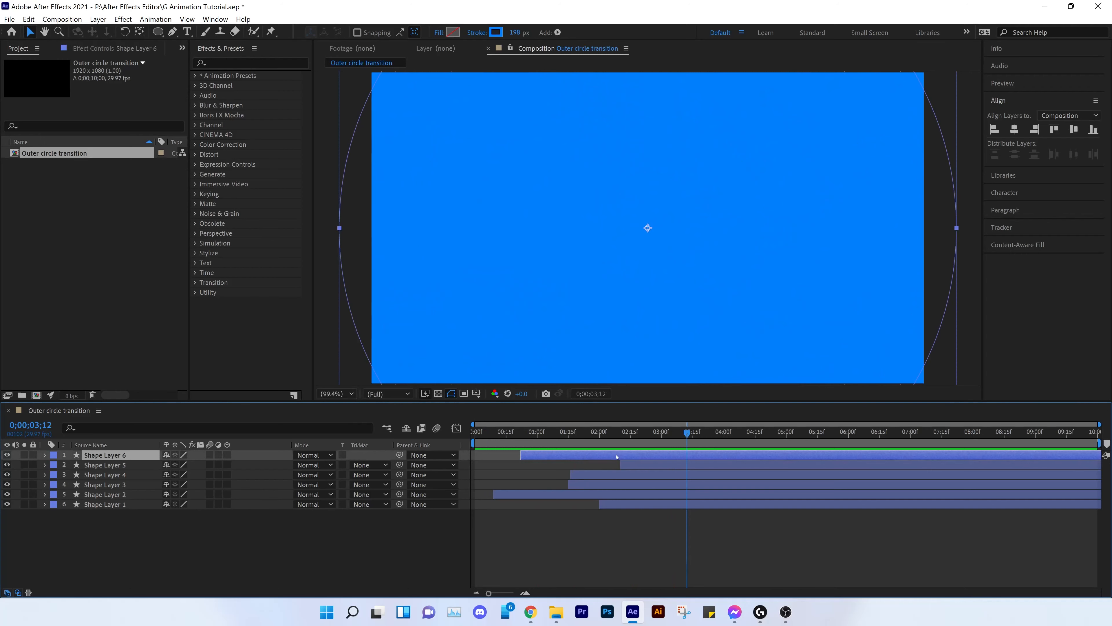
- Reverse the stagger so Shape Layer 6 starts first and Shape Layer 1 last at about 3.7 seconds, and preview it
{"action": "left_click_drag", "start_coordinate": [617, 456], "coordinate": [768, 504]}
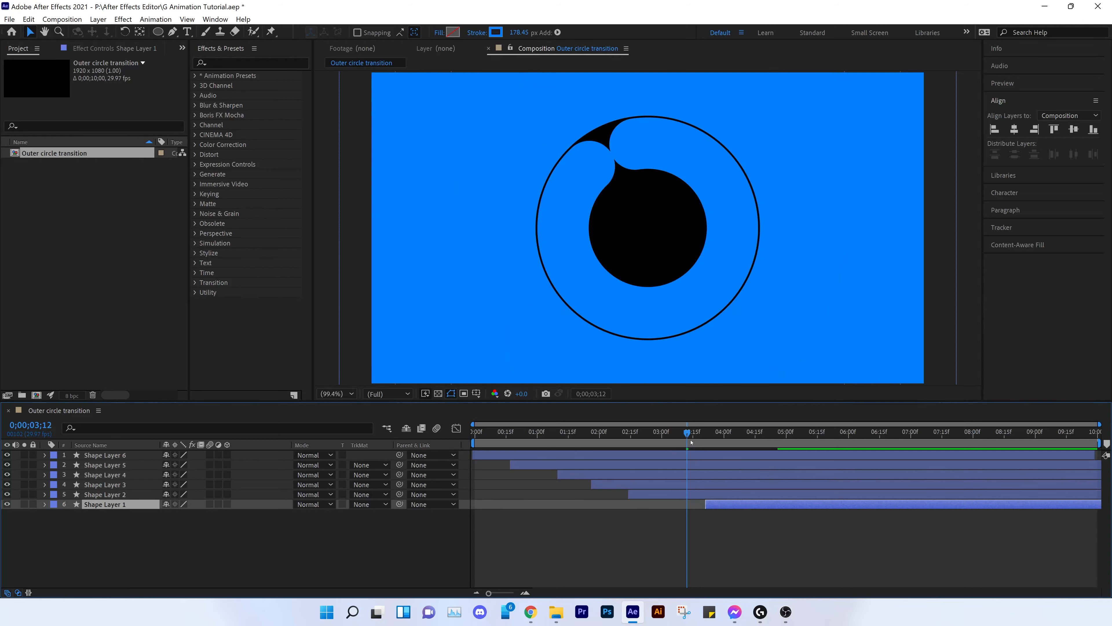
{"action": "left_click_drag", "start_coordinate": [687, 433], "coordinate": [488, 439]}
{"action": "key", "text": "space"}
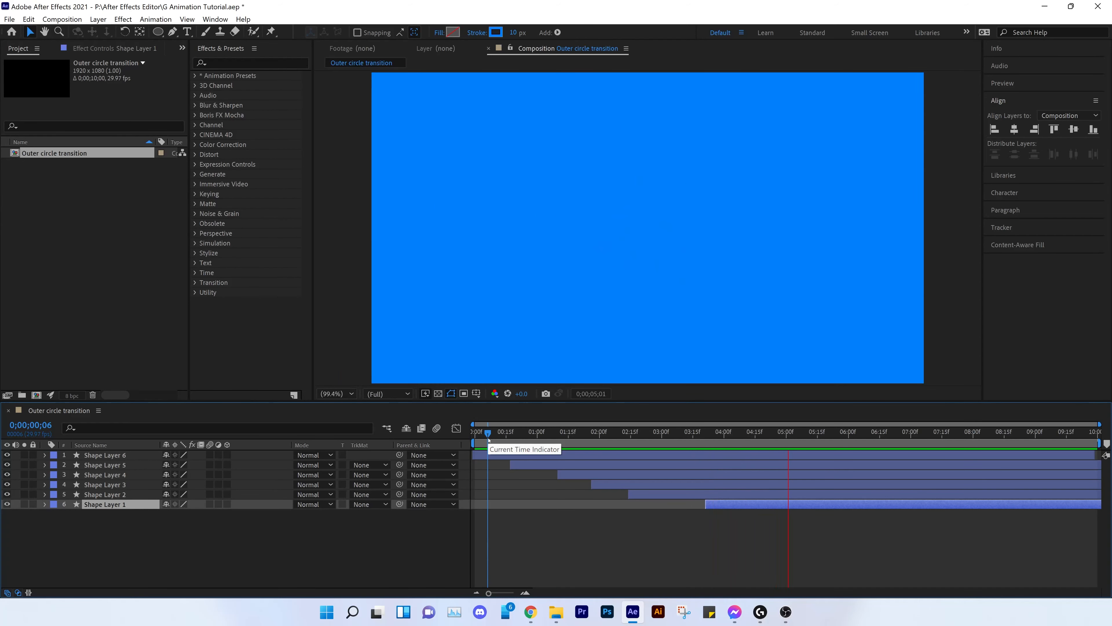
{"action": "key", "text": "space"}
- Restagger from Shape Layer 1 at 0 seconds up to Shape Layer 6 at about 1.5 seconds, evenly spaced, and preview it
{"action": "left_click_drag", "start_coordinate": [726, 508], "coordinate": [709, 508]}
{"action": "left_click_drag", "start_coordinate": [795, 433], "coordinate": [518, 507]}
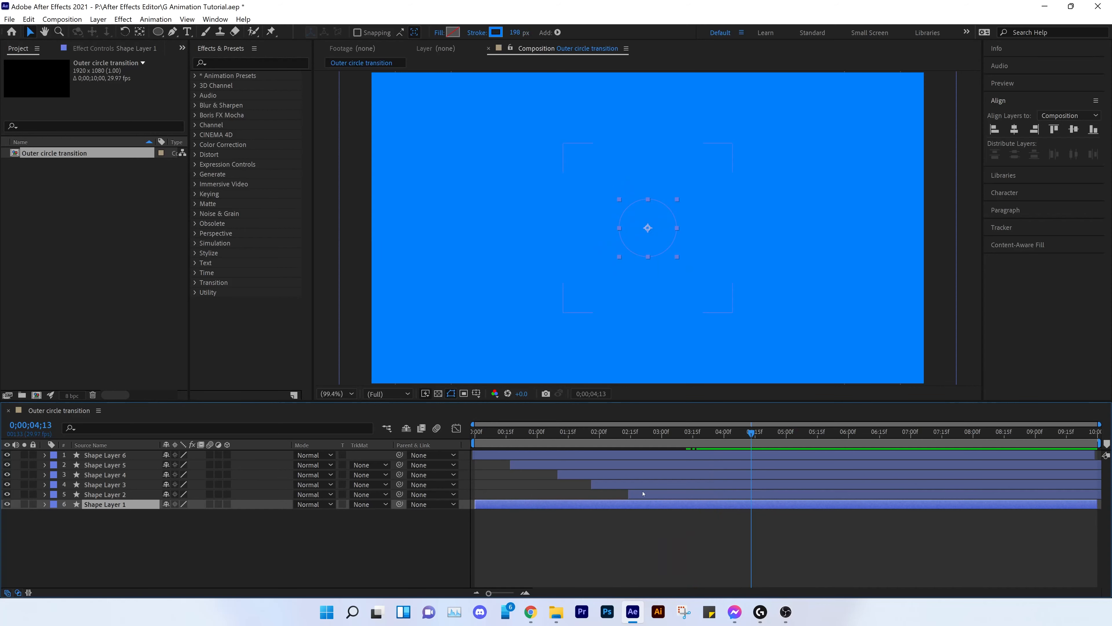
{"action": "mouse_move", "coordinate": [643, 493]}
{"action": "left_mouse_down"}
{"action": "mouse_move", "coordinate": [524, 495]}
{"action": "mouse_move", "coordinate": [579, 465]}
{"action": "mouse_move", "coordinate": [638, 458]}
{"action": "left_mouse_up"}
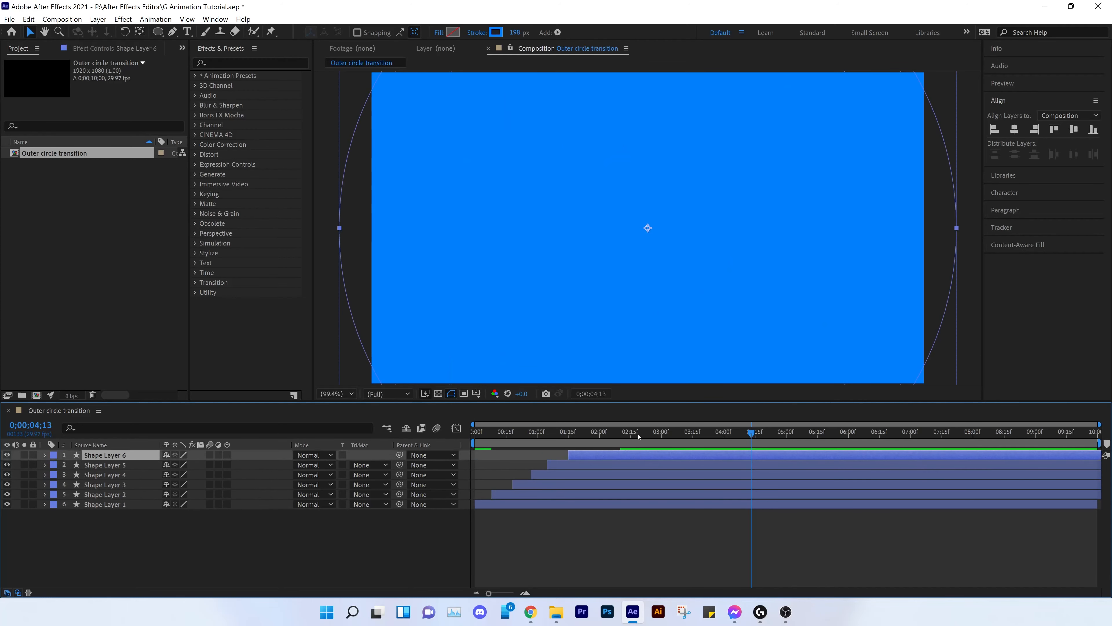
{"action": "left_click", "coordinate": [477, 435]}
{"action": "key", "text": "space"}
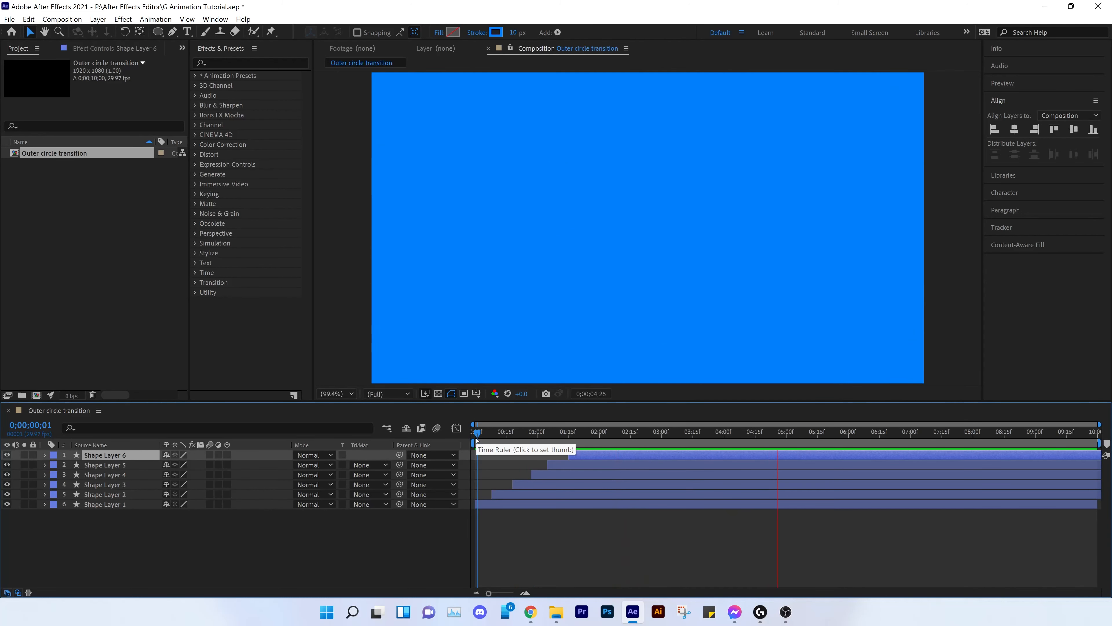
{"action": "key", "text": "space"}
{"action": "left_click", "coordinate": [497, 447]}
{"action": "key", "text": "space"}
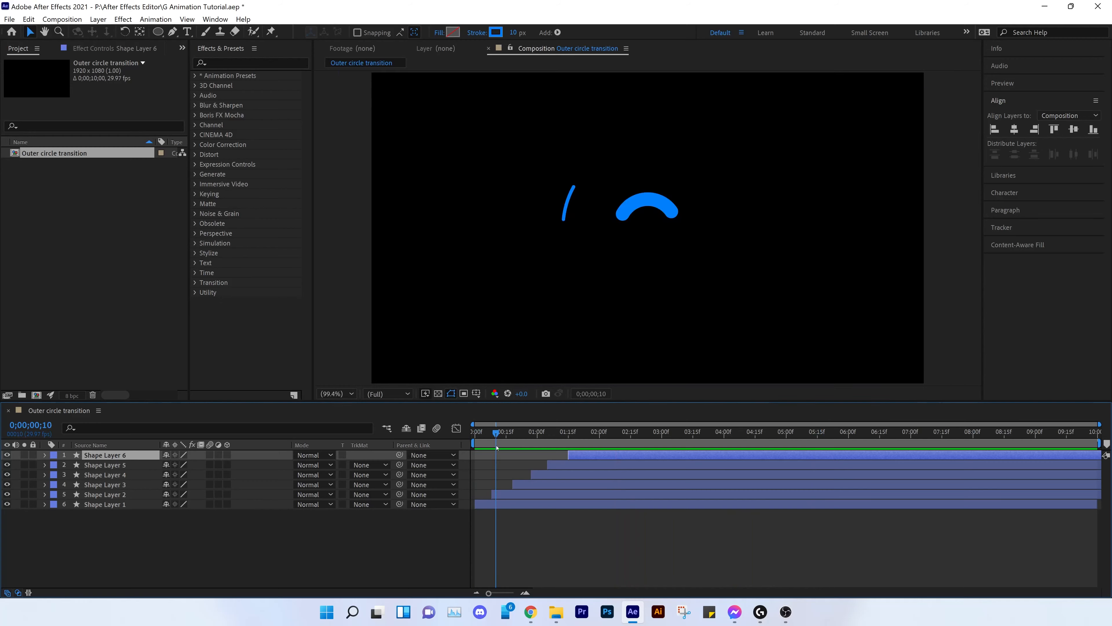